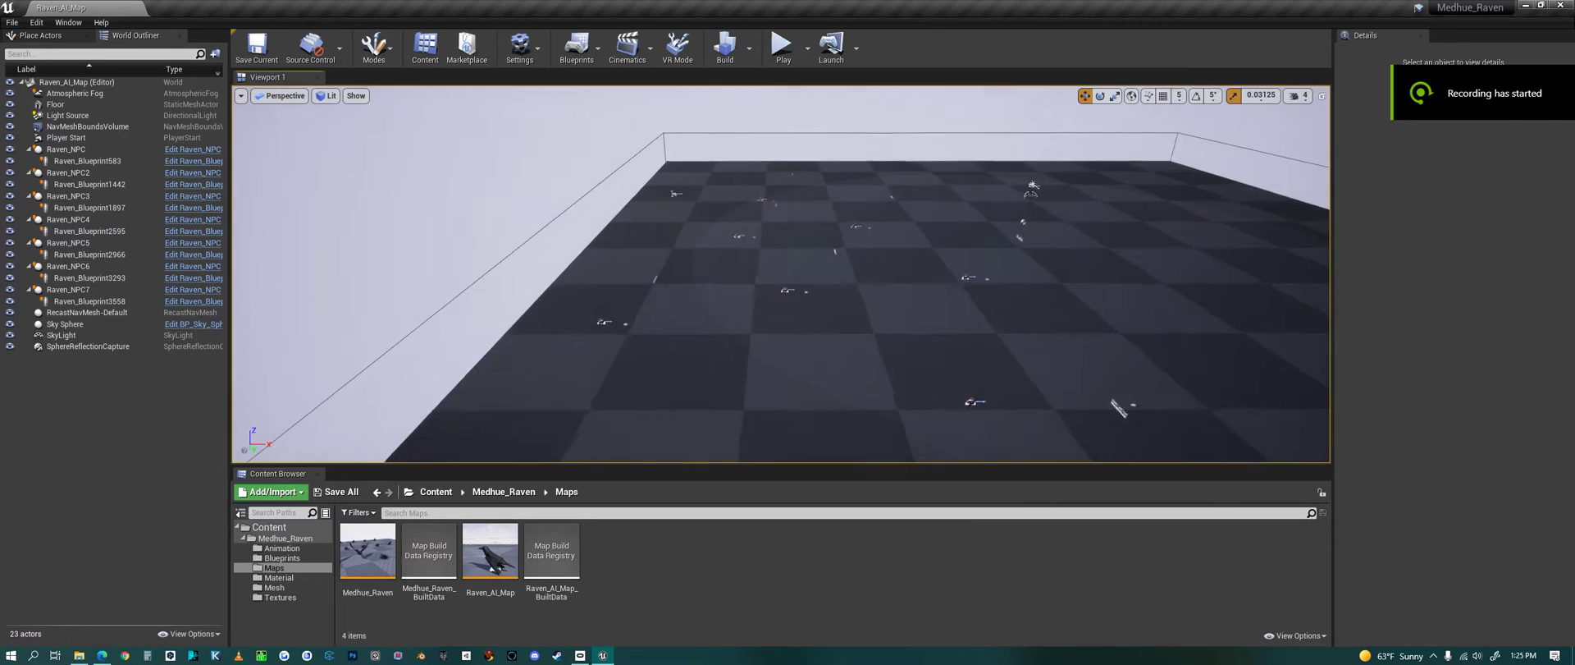
Playtest the Raven_AI_Map level to watch the AI ravens move around, and end the play session.
right_click_drag(1017, 320, 958, 295)
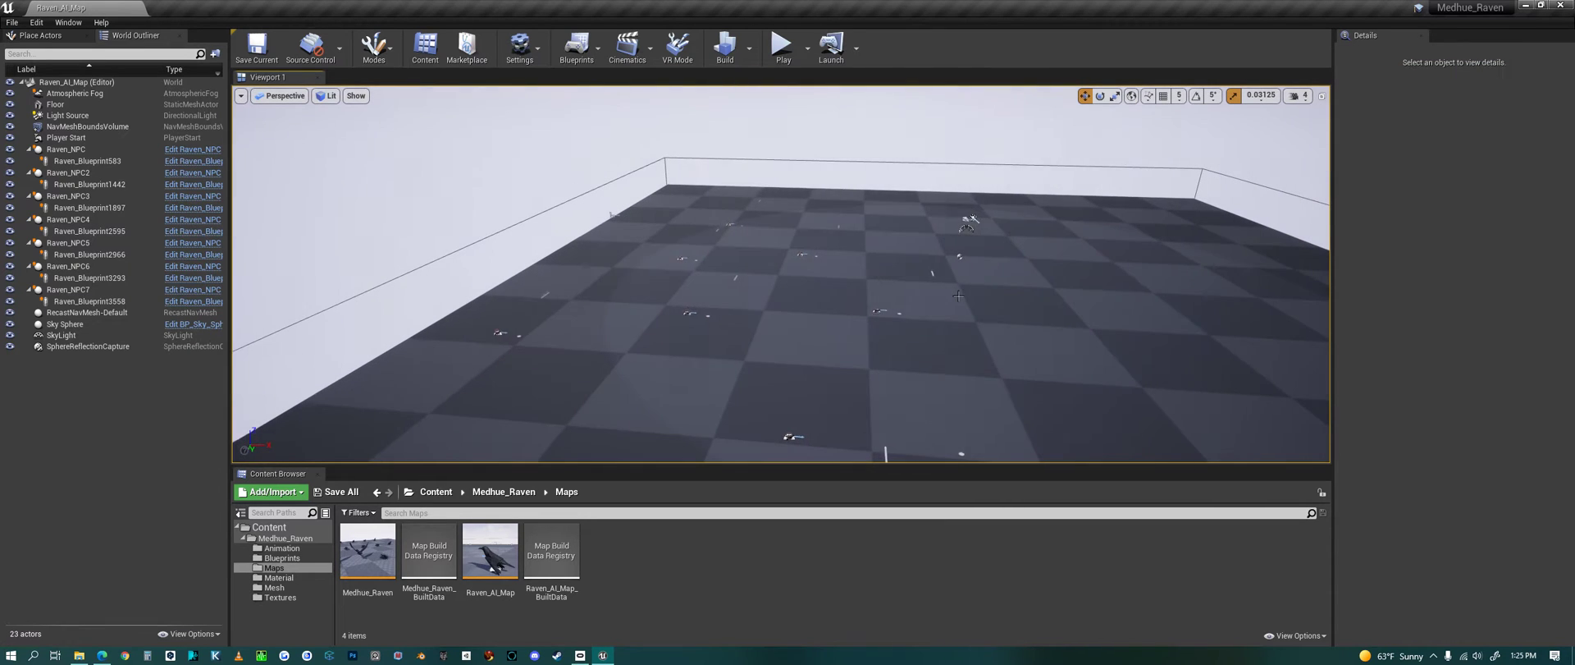
left_click(781, 49)
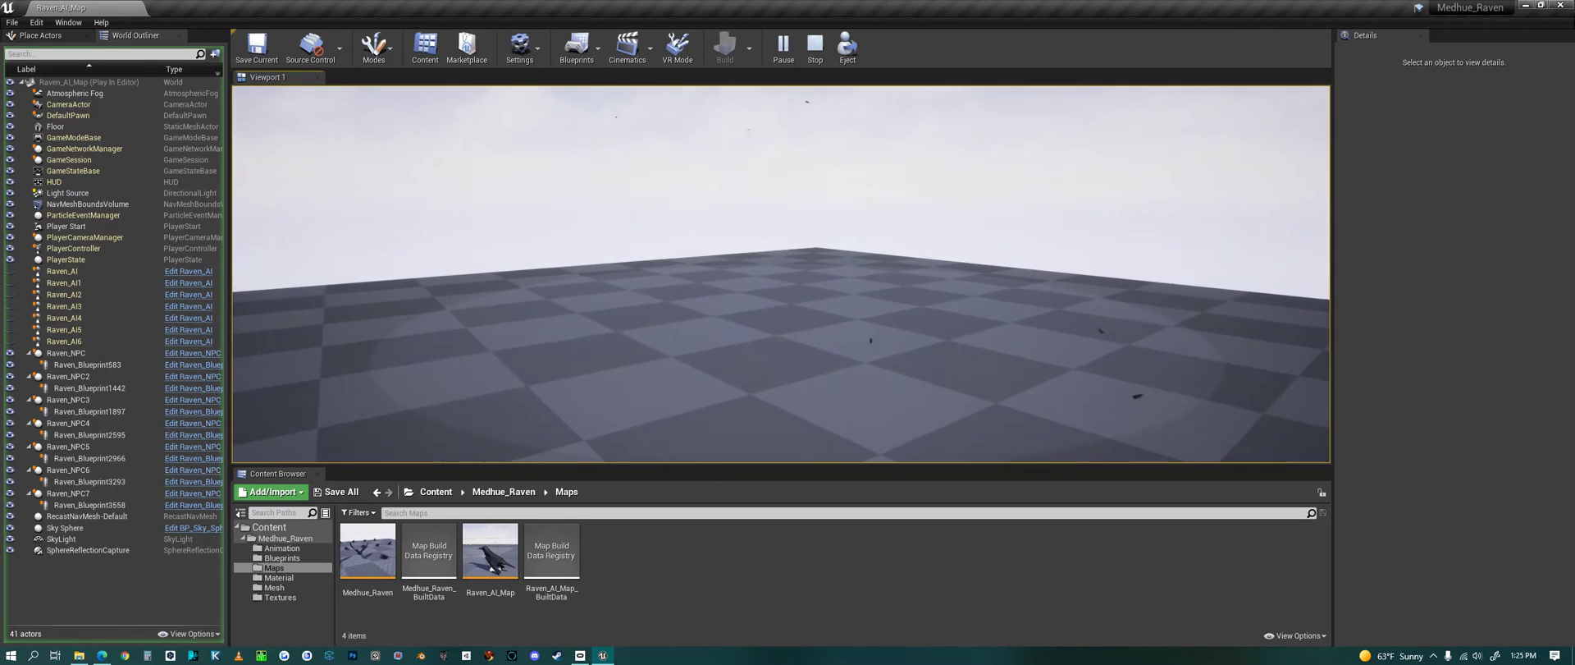
key("Escape")
Open the Medhue_Raven level, play it in the editor to watch the ravens animate, and end the play session.
double_click(377, 558)
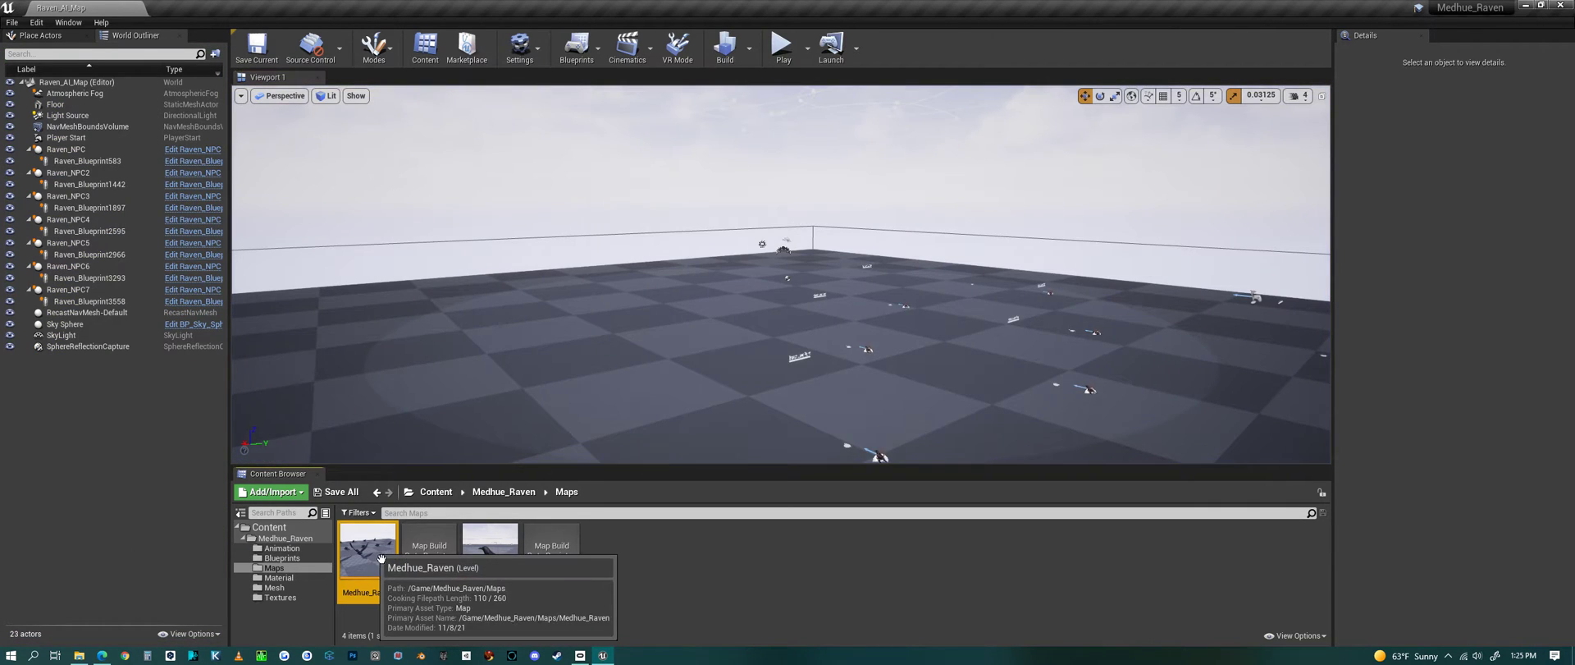
right_click_drag(910, 369, 841, 229)
right_click_drag(905, 336, 897, 353)
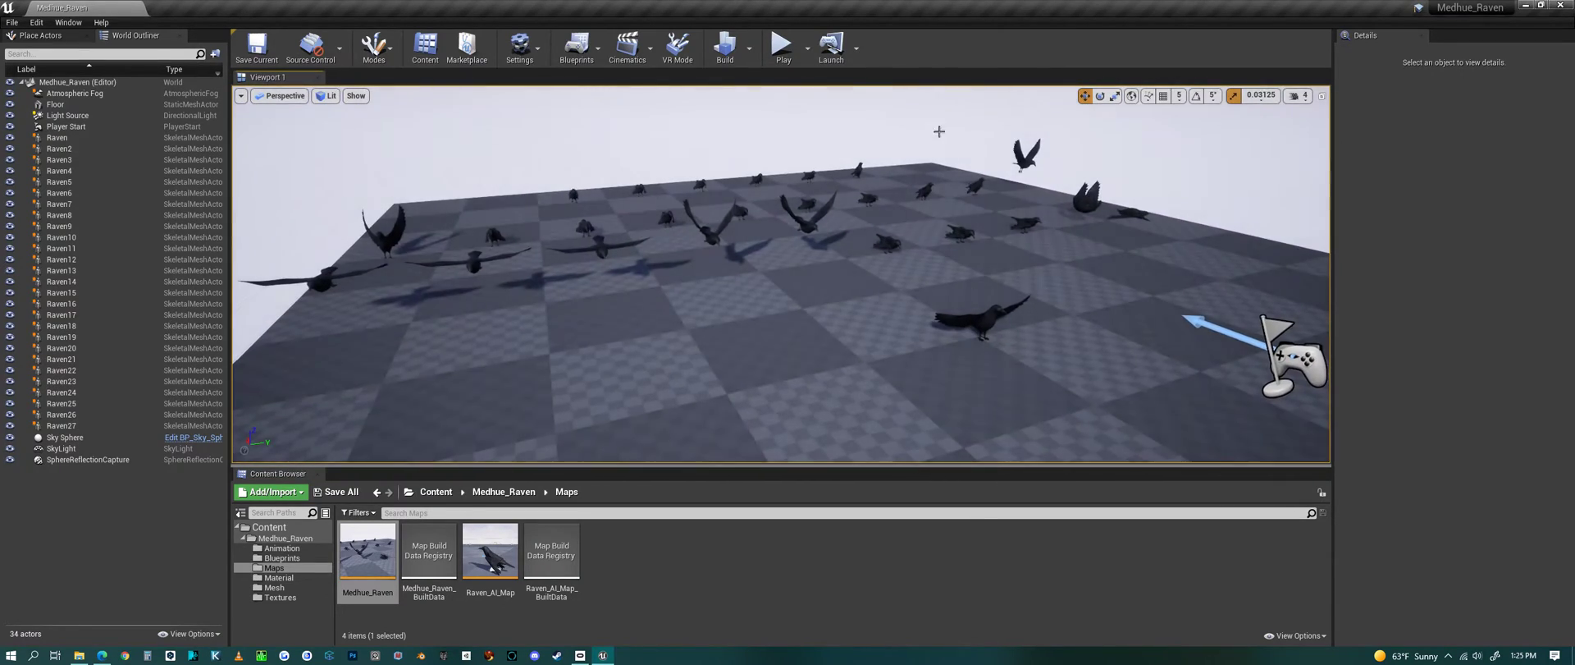
left_click(783, 45)
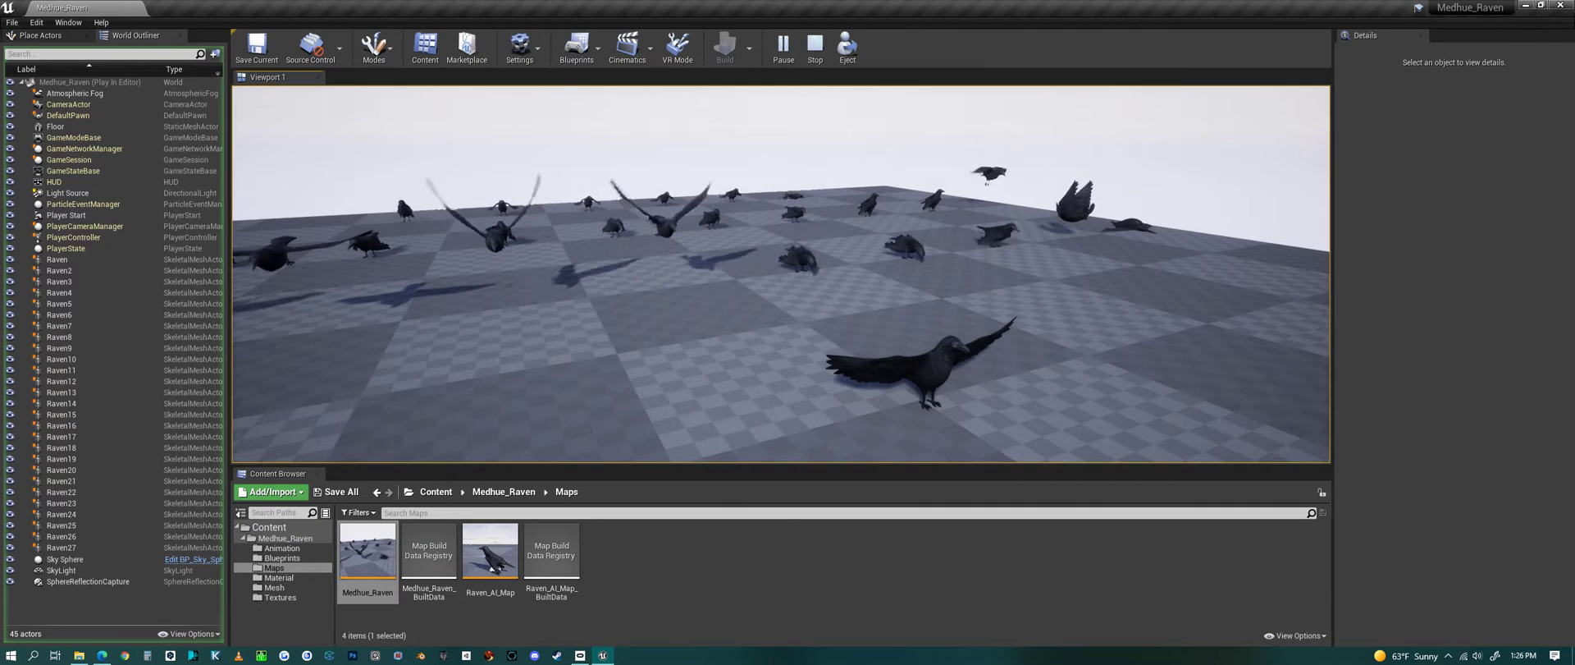
key("Escape")
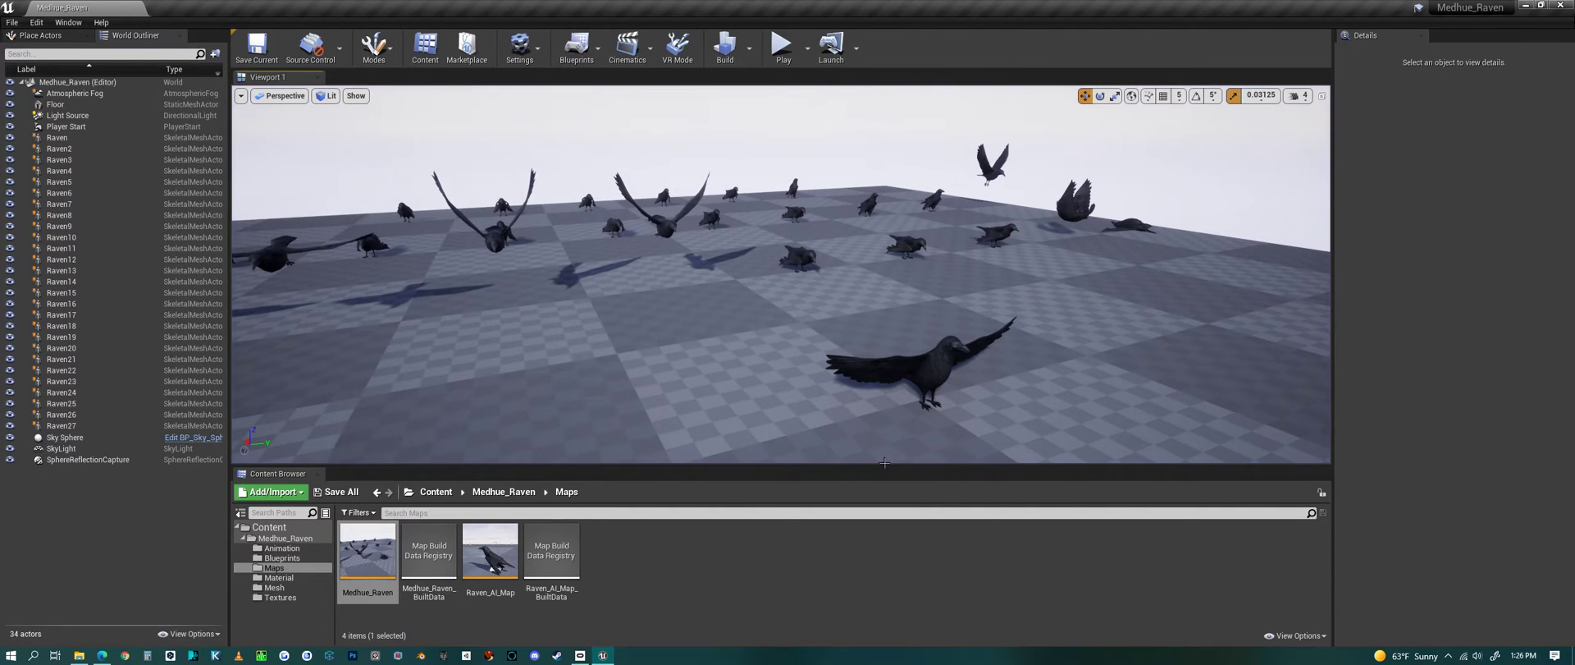
Look over the subfolders of the Medhue_Raven content folder and inspect the Medhue_Raven level in Maps.
left_click(504, 491)
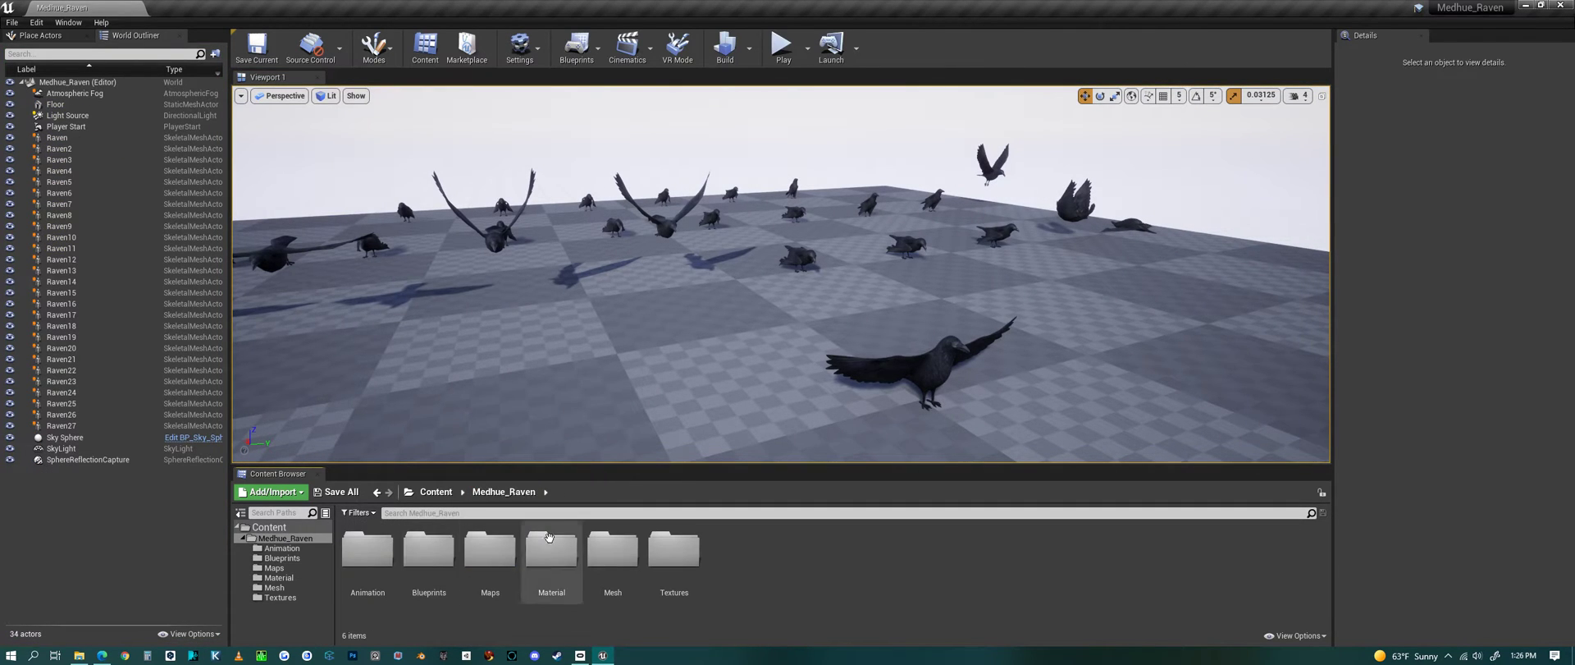
left_click(368, 551)
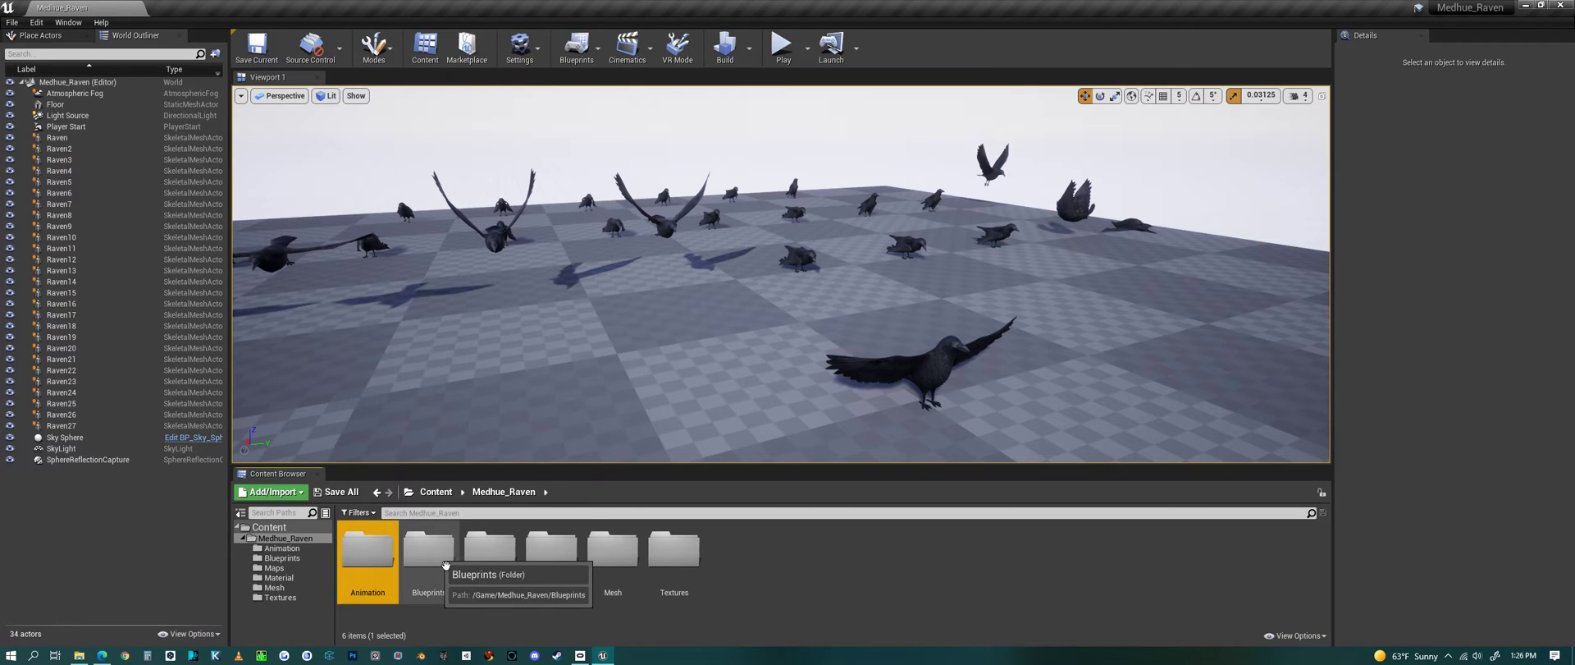
left_click(443, 558)
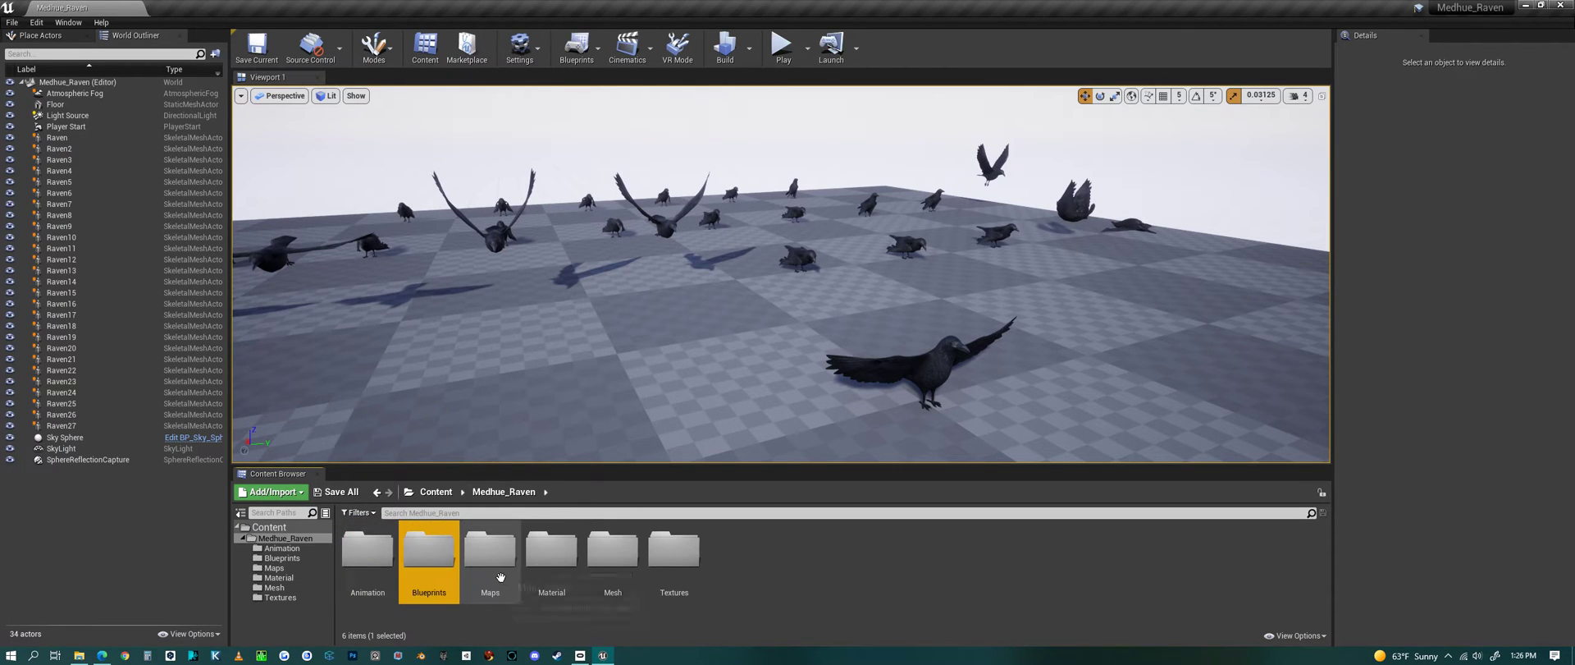
double_click(490, 548)
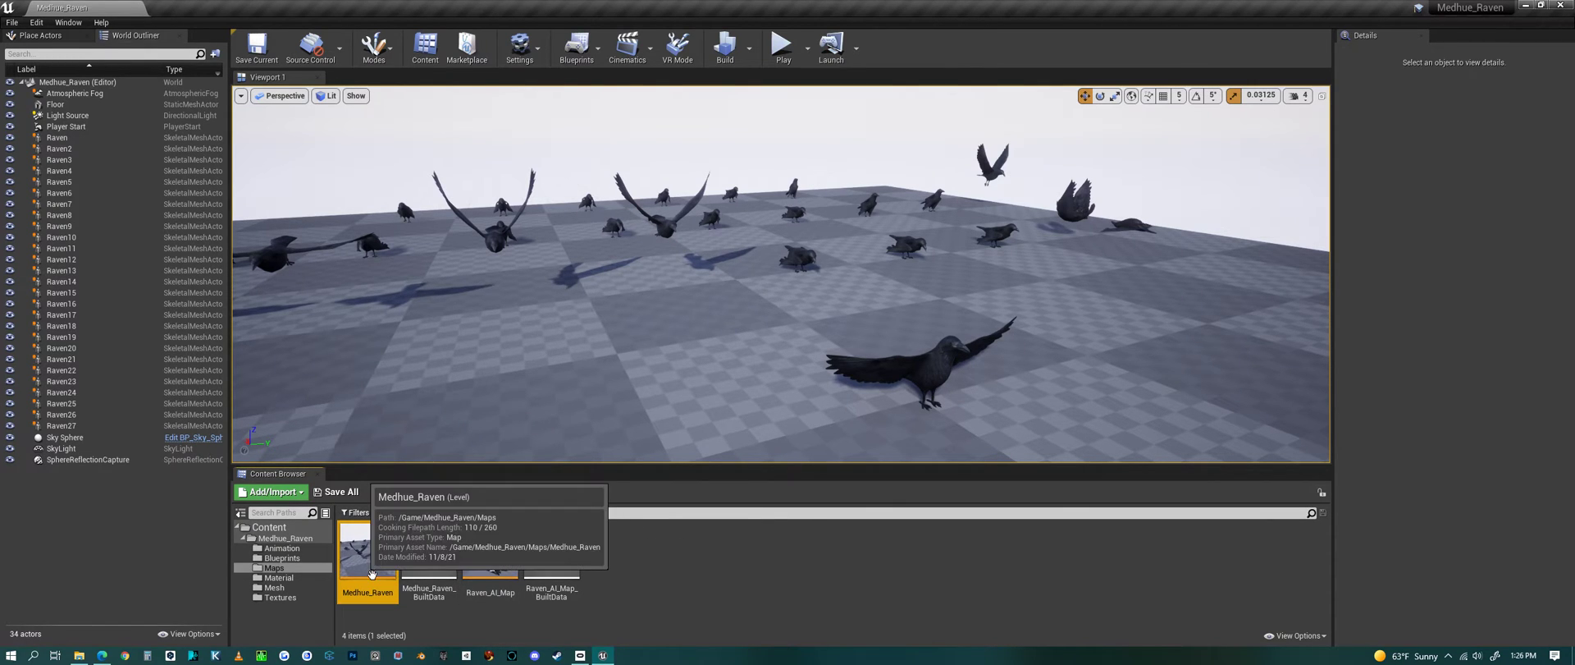
left_click(367, 550)
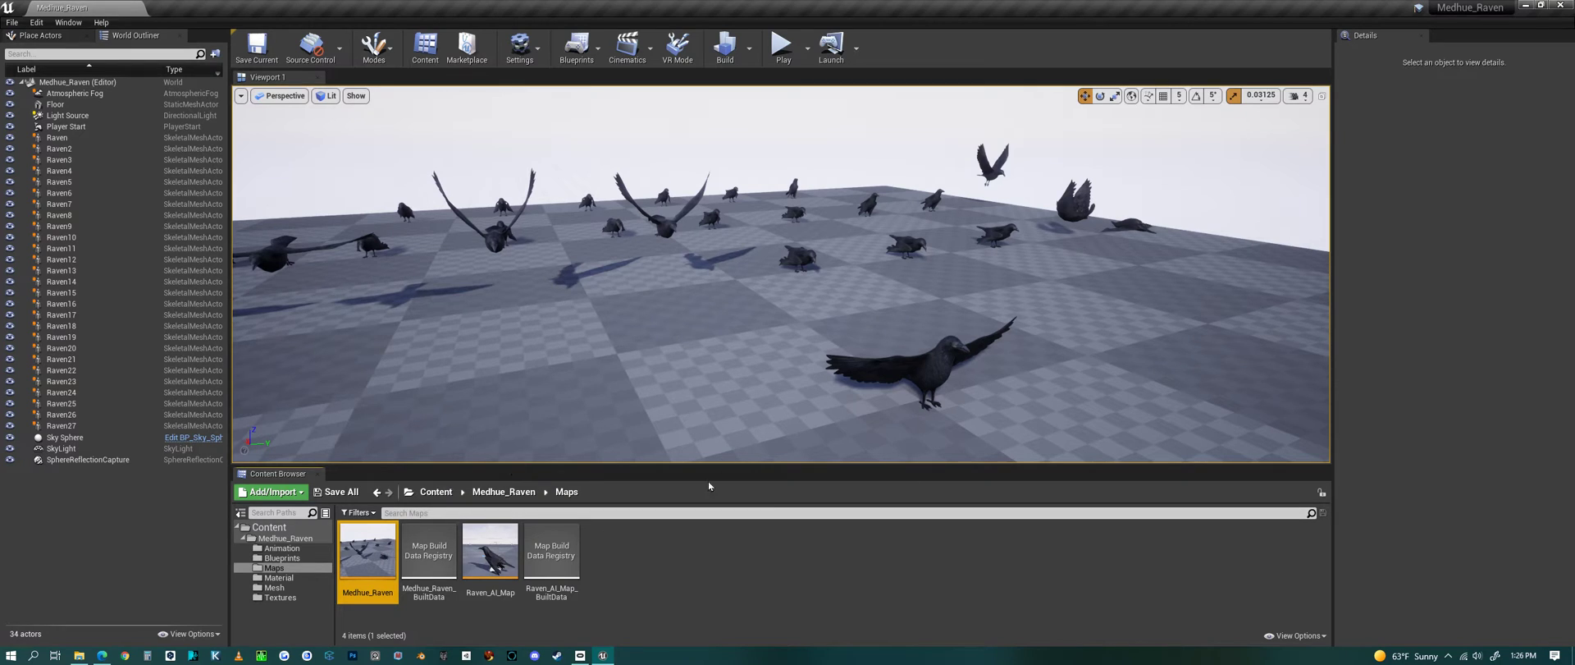
Check the asset in the Material folder of Medhue_Raven, and open the Mesh folder.
left_click(503, 492)
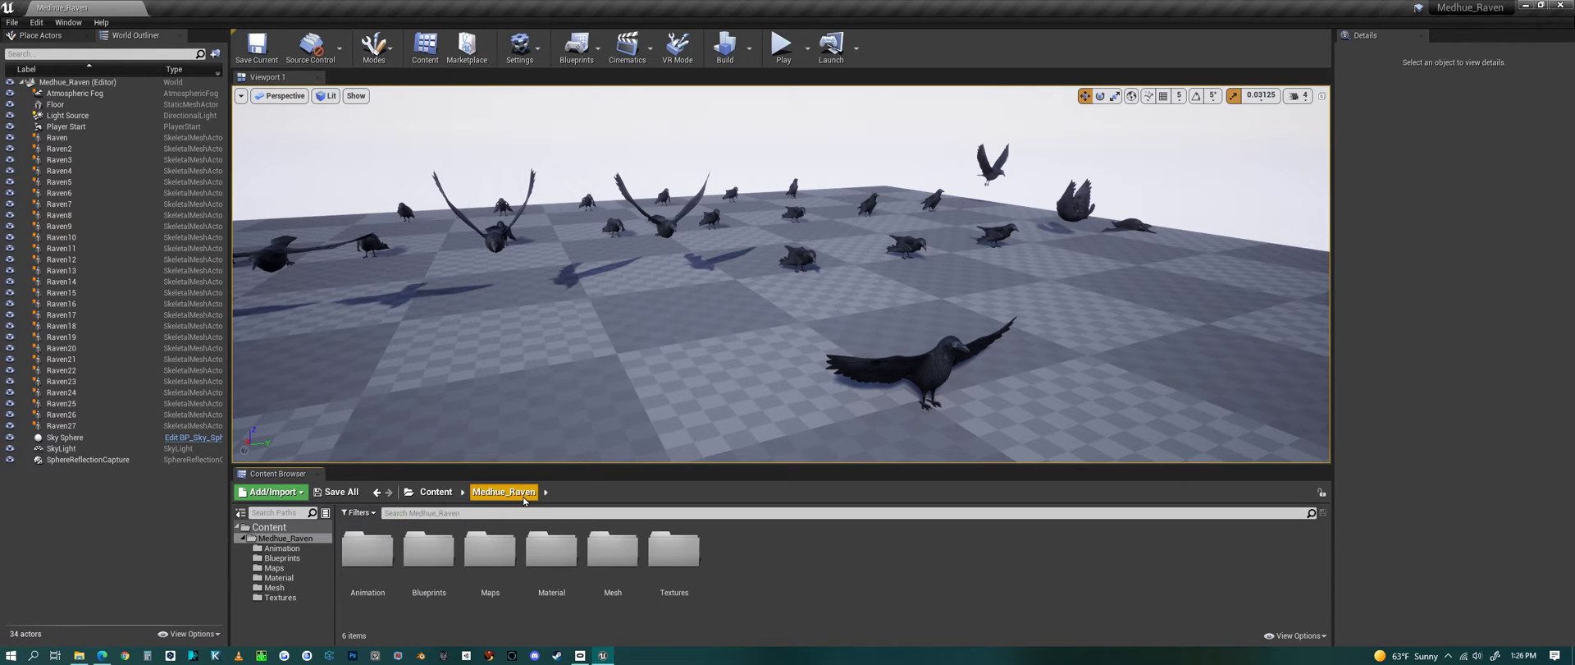
double_click(577, 574)
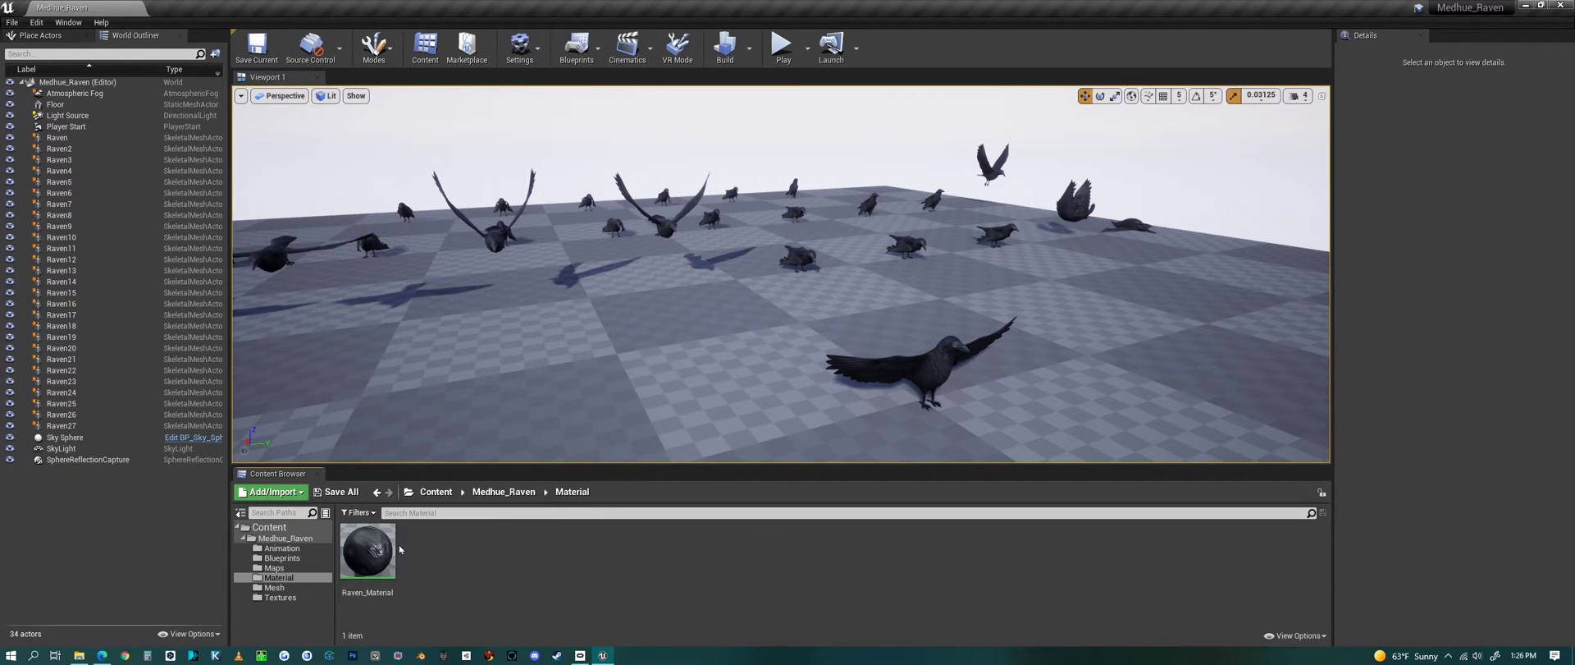
left_click(516, 492)
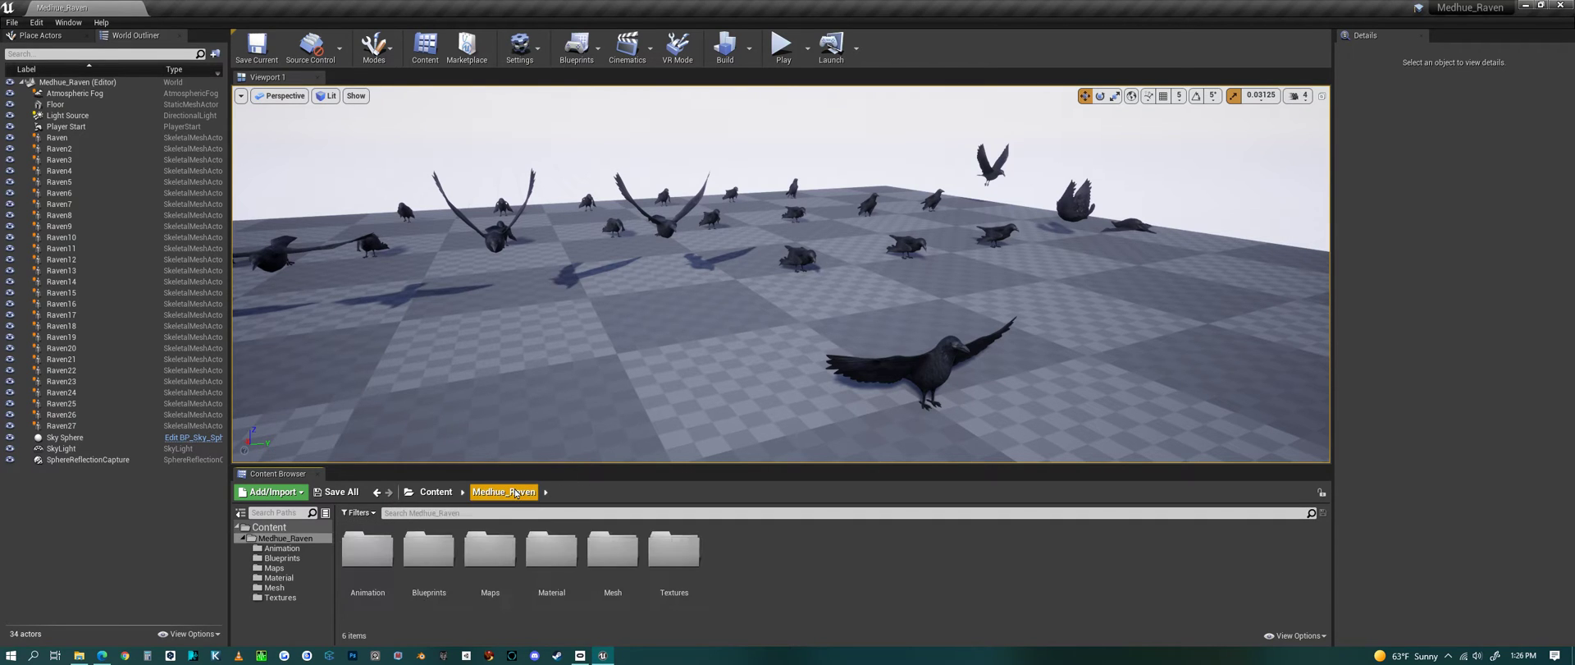
double_click(622, 566)
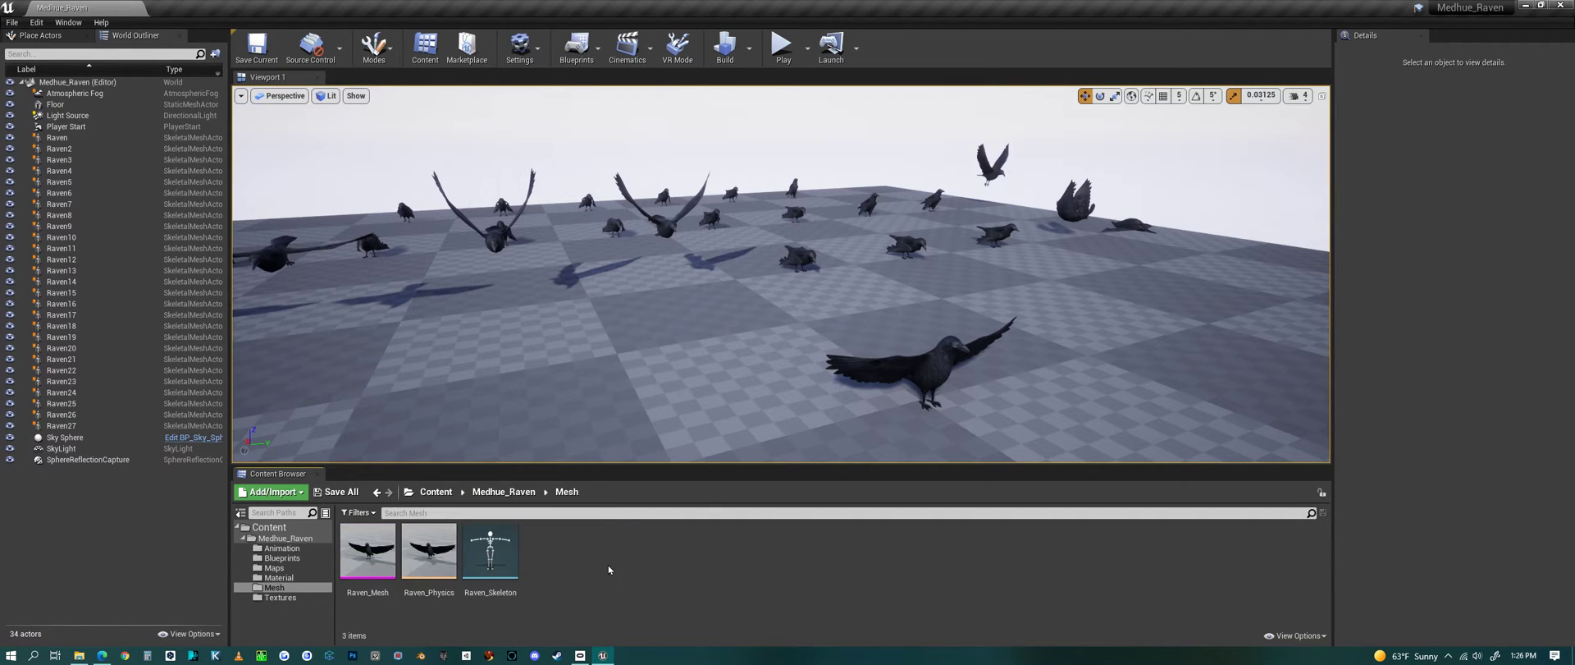
Simulate the Raven_Physics asset, pull the ragdoll around to test its bodies, and stop and close the physics editor.
double_click(429, 548)
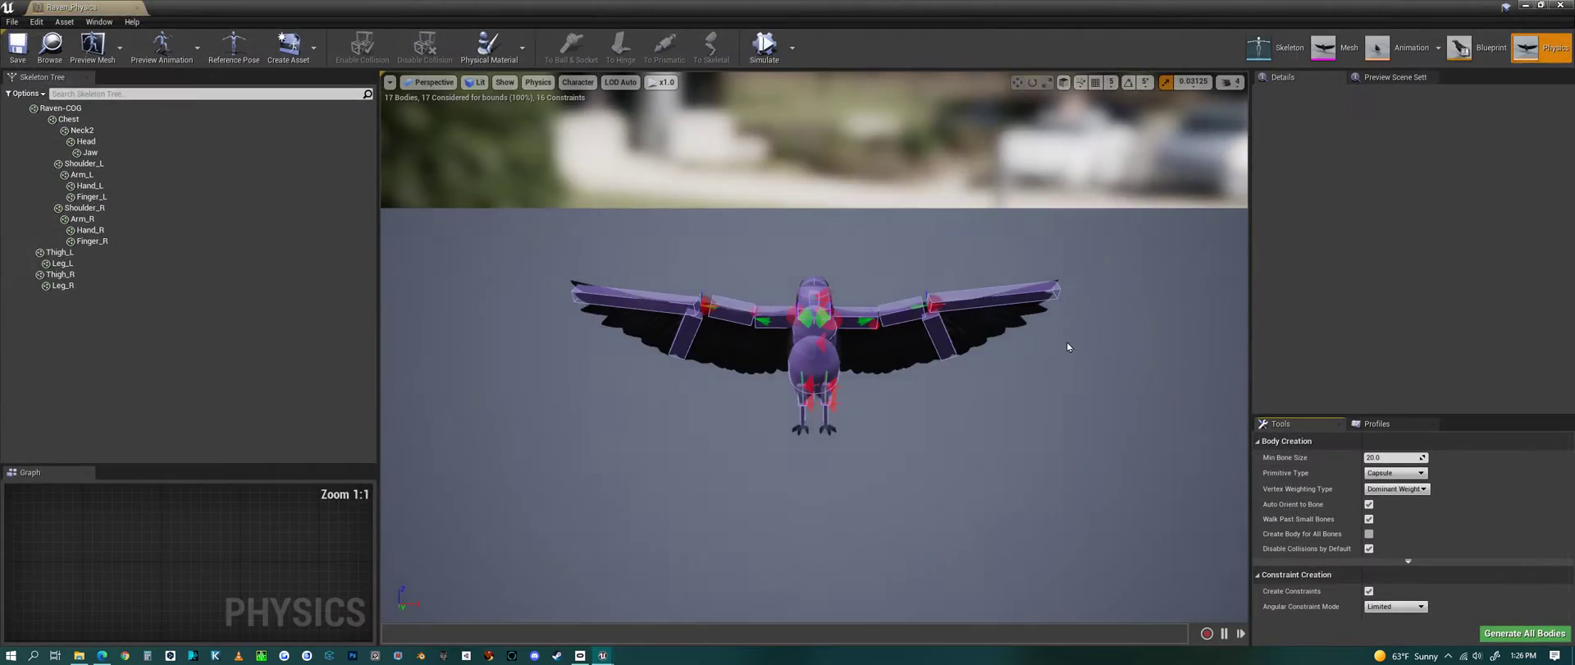
left_click_drag(976, 374, 828, 361, "alt")
left_click(764, 46)
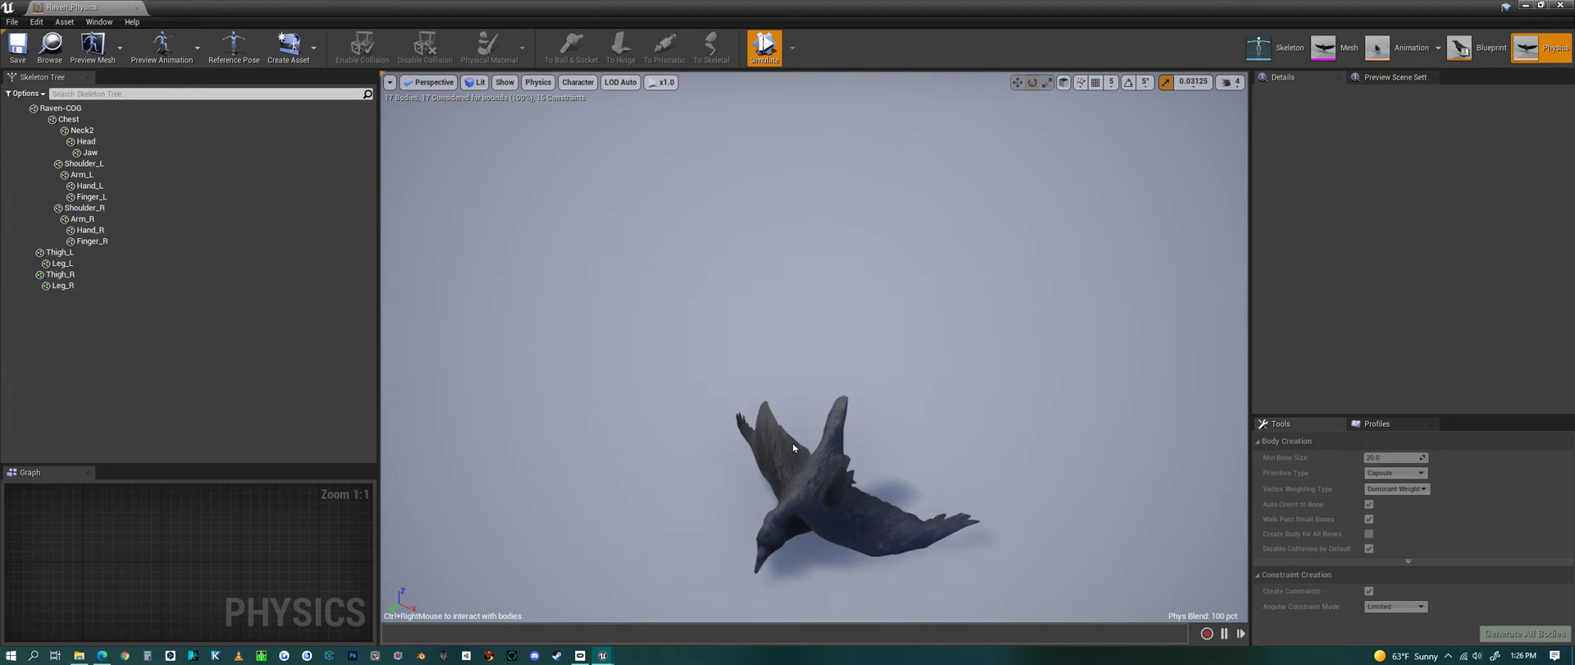
right_click_drag(810, 493, 982, 113, "ctrl")
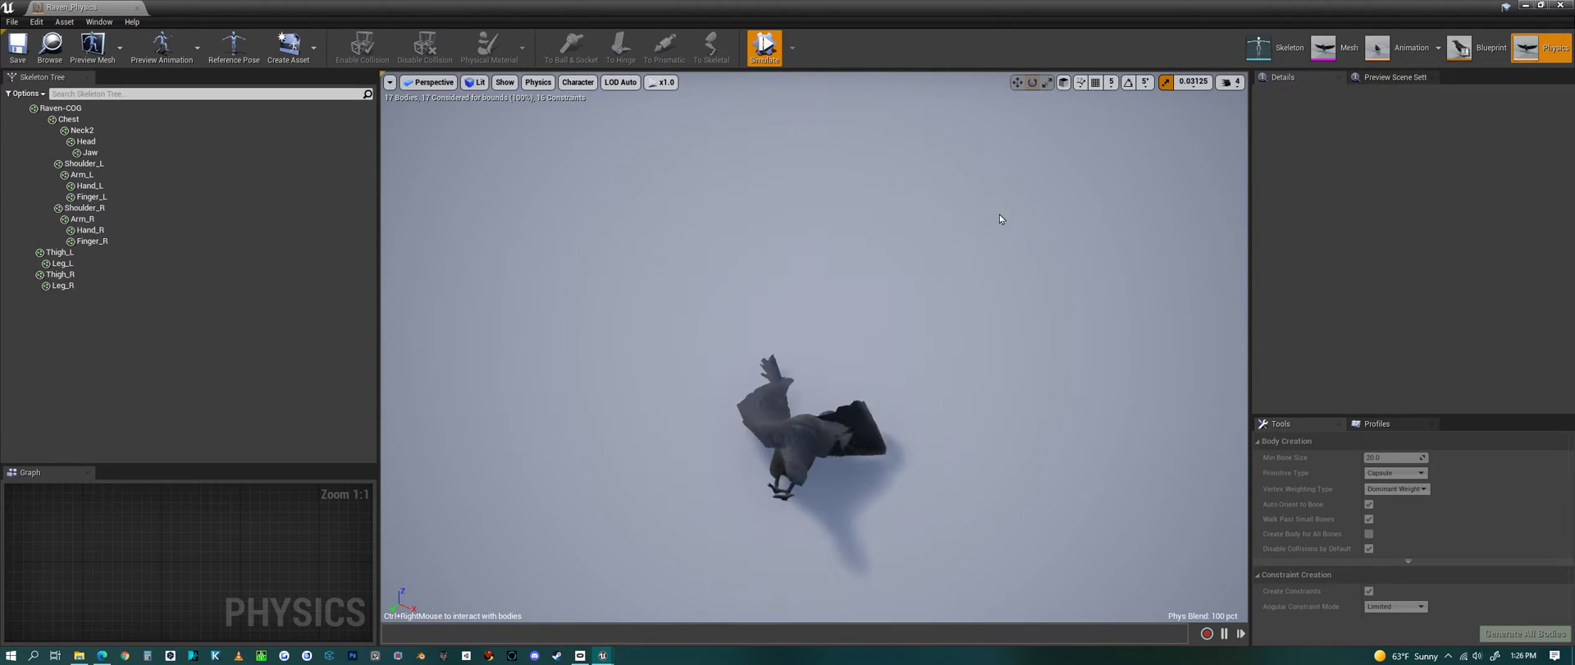
left_click(764, 46)
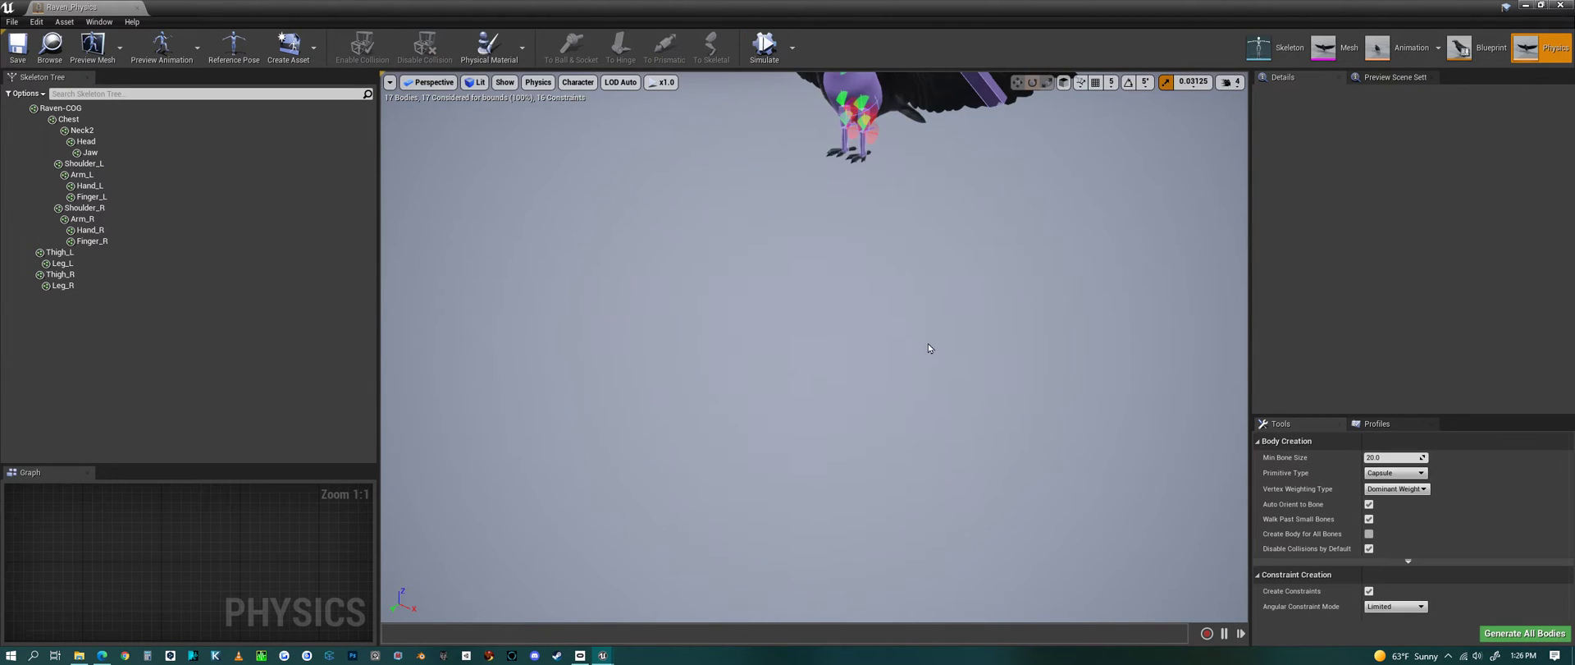
left_click(1559, 7)
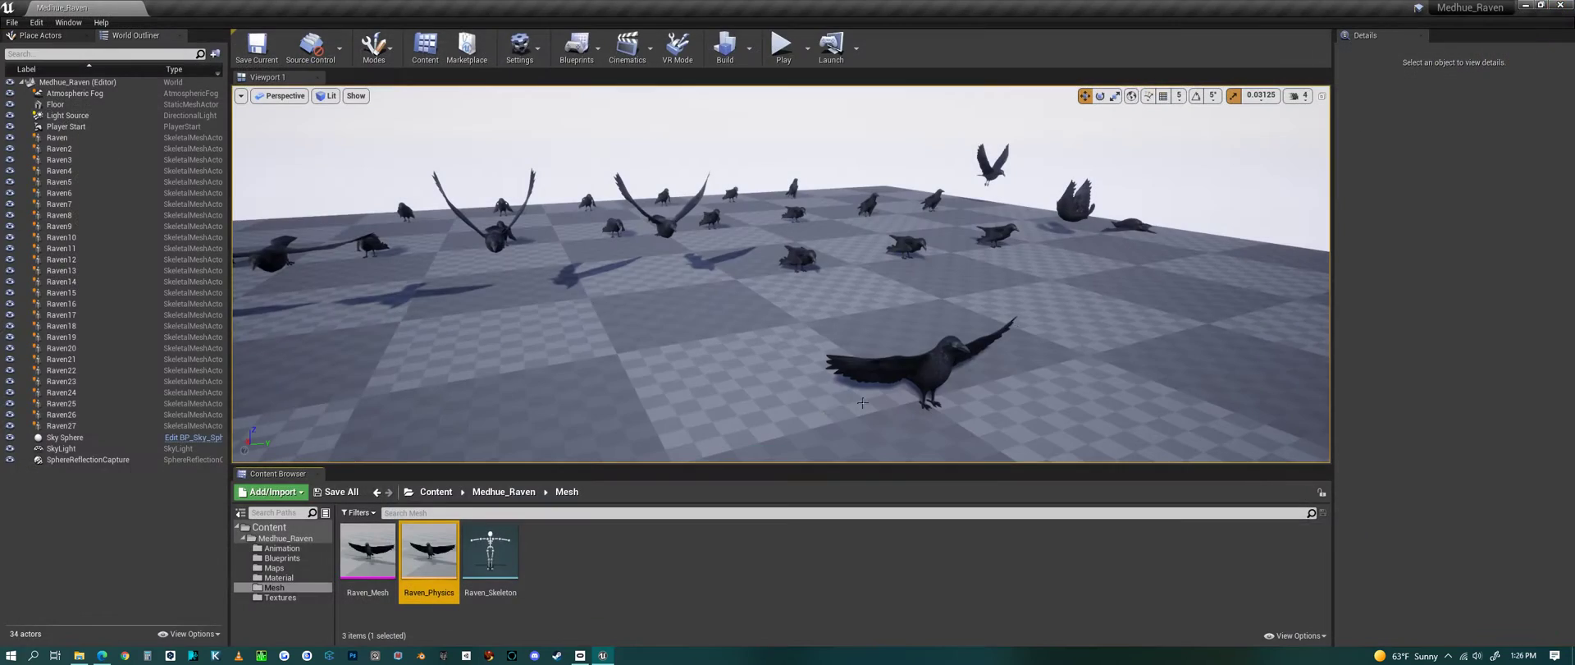
View the bone hierarchy of Raven_Skeleton, close it, and show the textures in the Textures folder.
double_click(491, 550)
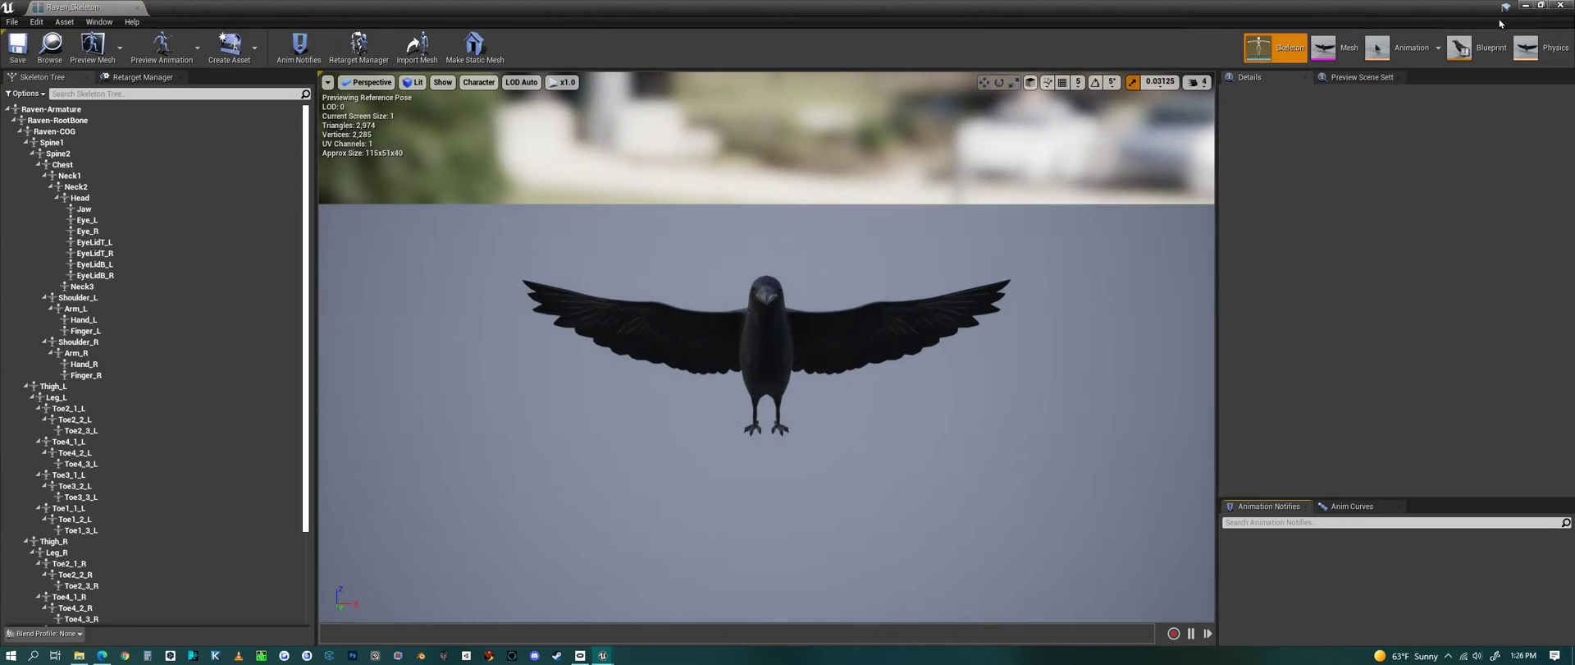
left_click(1559, 6)
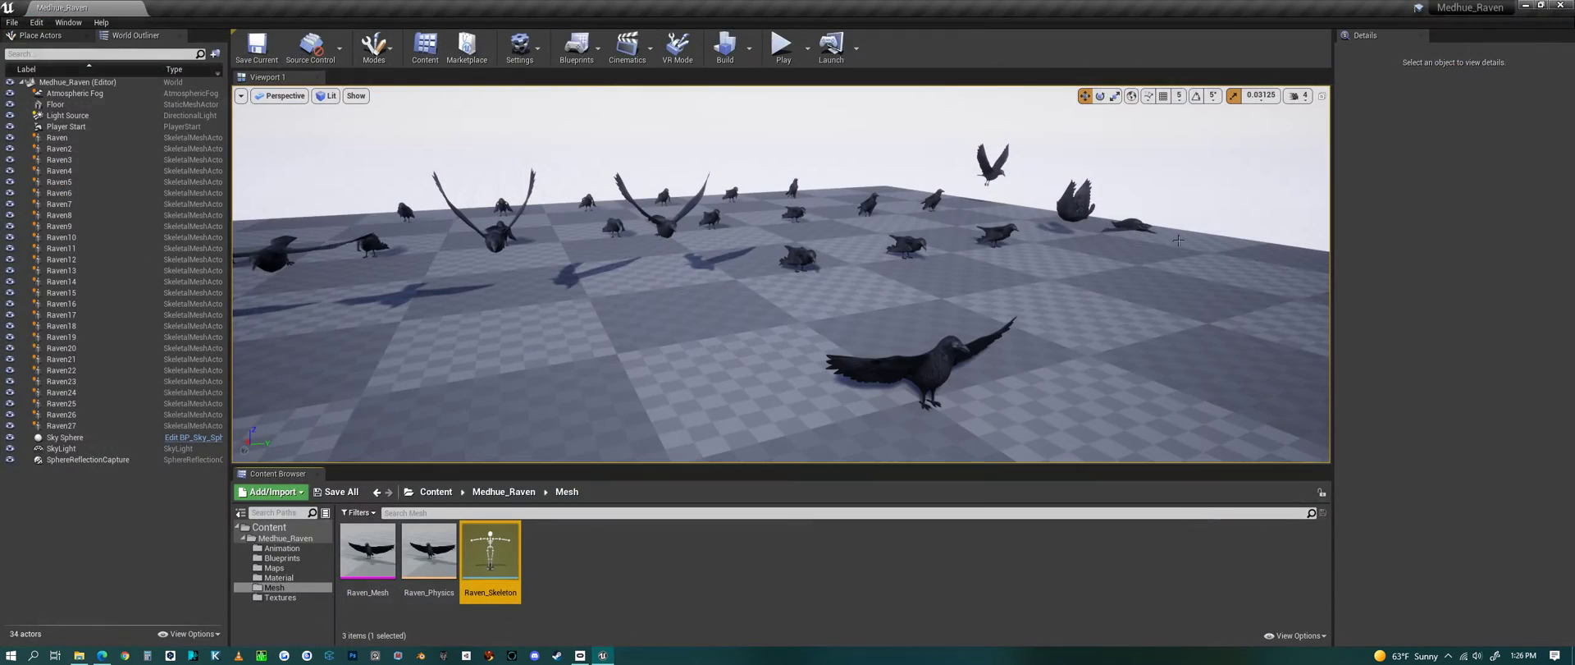
left_click(505, 492)
double_click(675, 548)
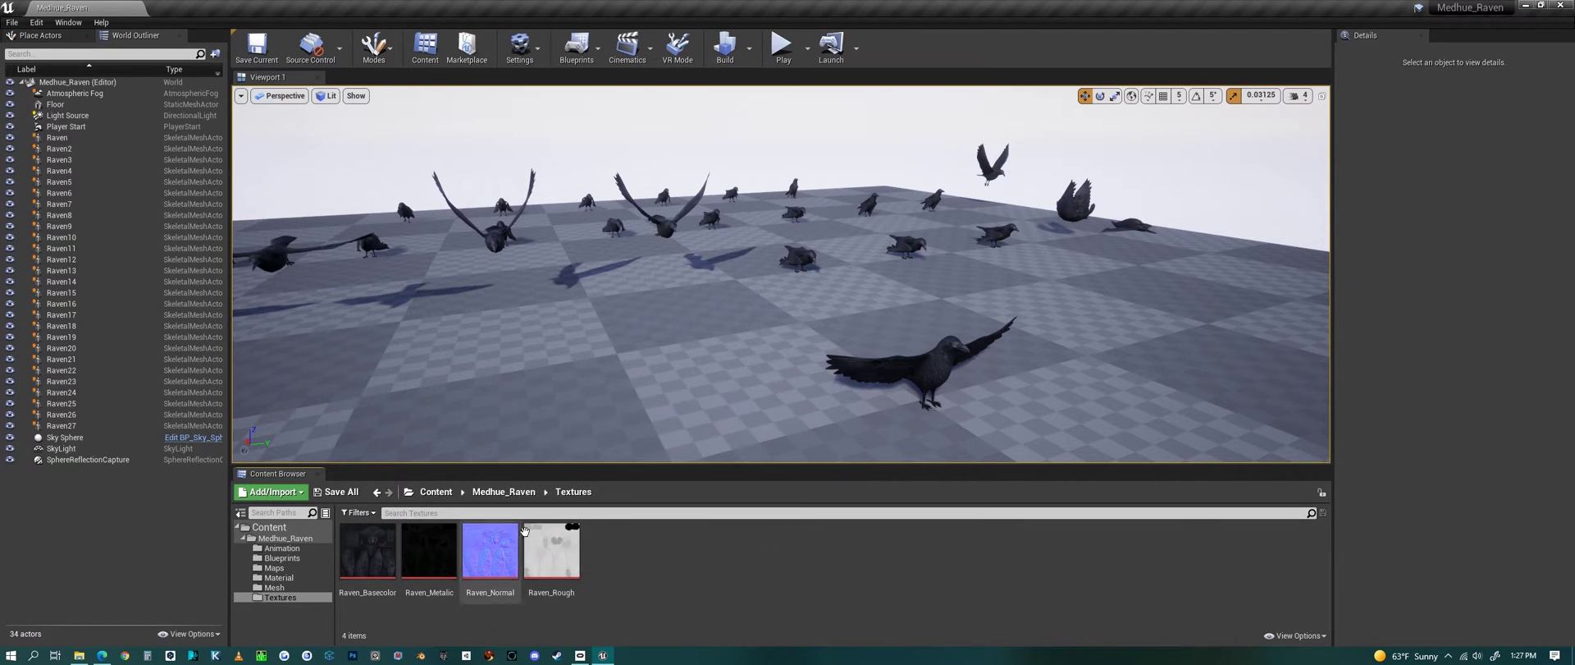
Open Raven_BlendSpace from the Animation folder and preview its blend by moving the preview pin toward the low-speed end.
left_click(504, 491)
double_click(380, 566)
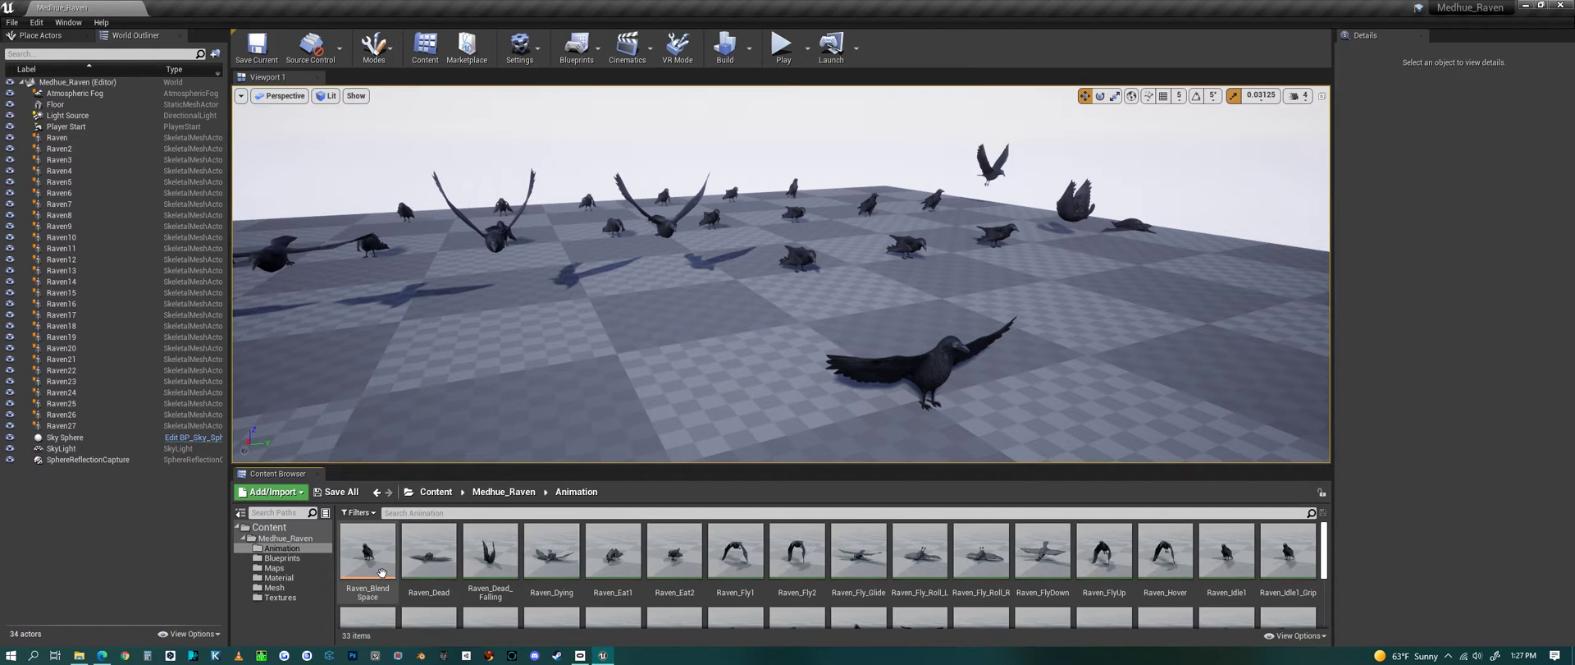
double_click(368, 551)
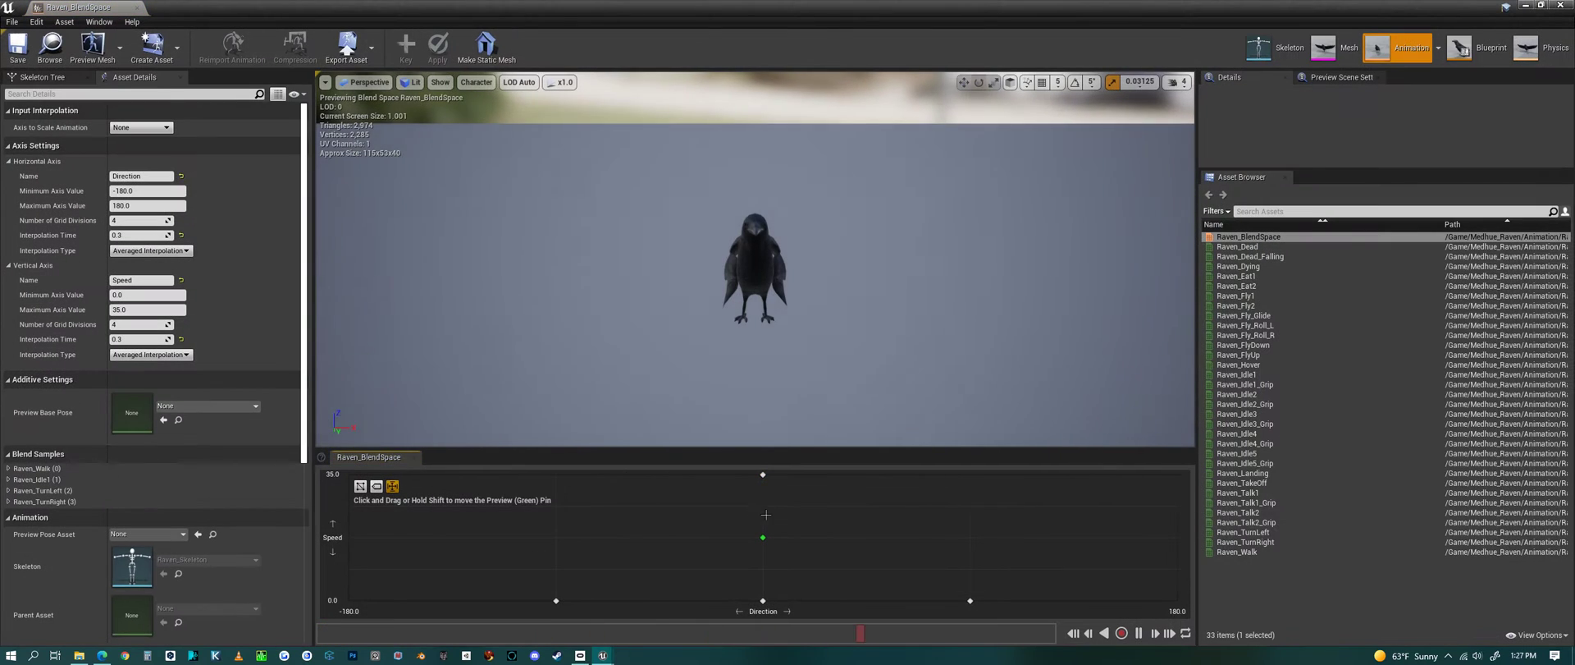
left_click_drag(811, 389, 943, 394)
left_click_drag(804, 457, 809, 282)
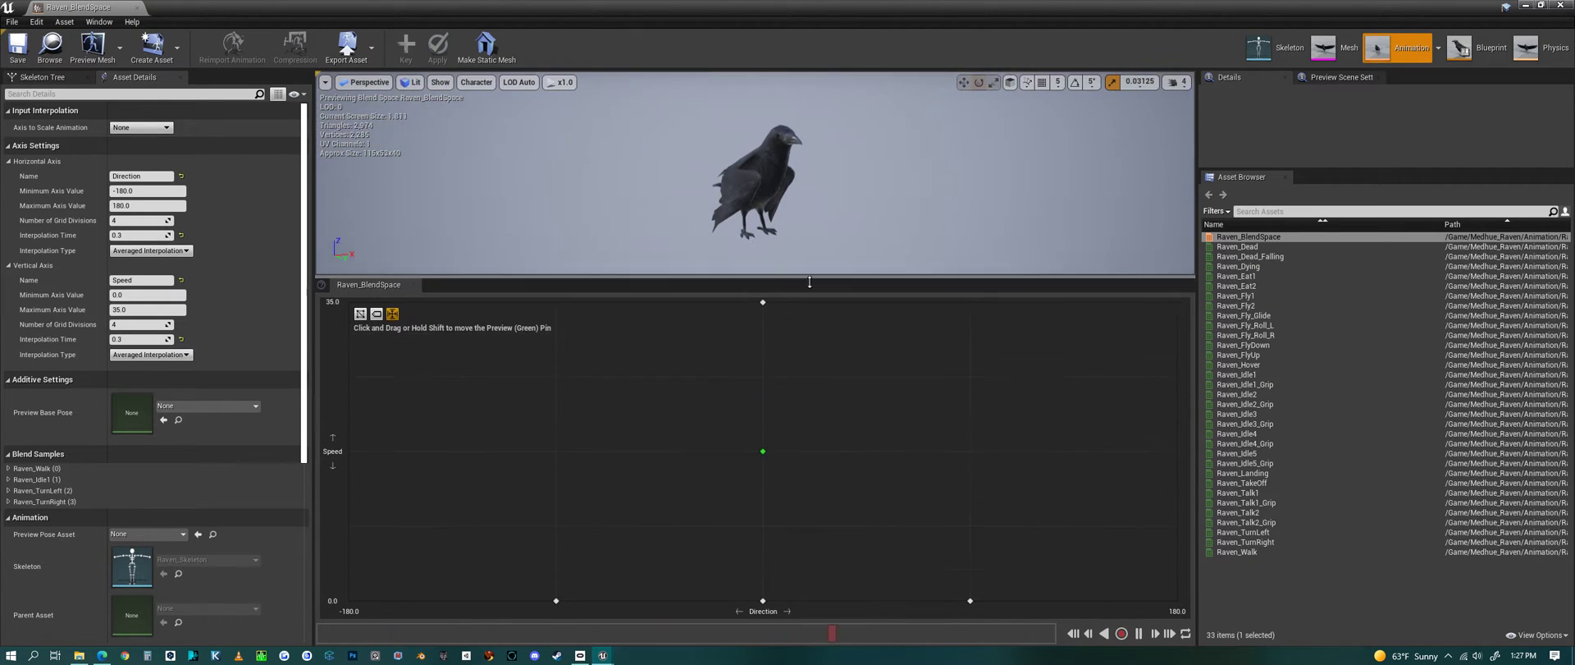
left_click_drag(778, 458, 799, 593)
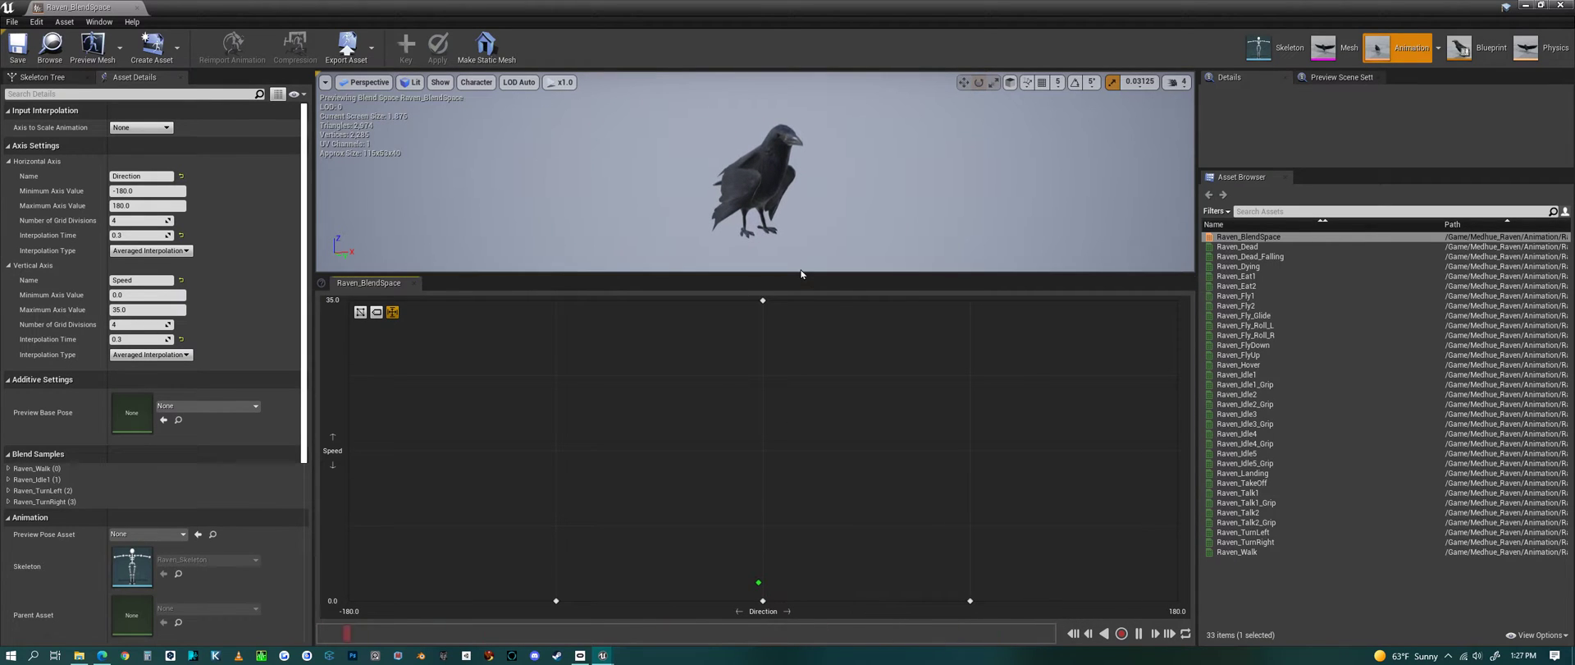
left_click_drag(802, 275, 809, 476)
Preview the Raven_Dead, Raven_Dead_Falling and Raven_Dying animations from different angles.
double_click(1249, 246)
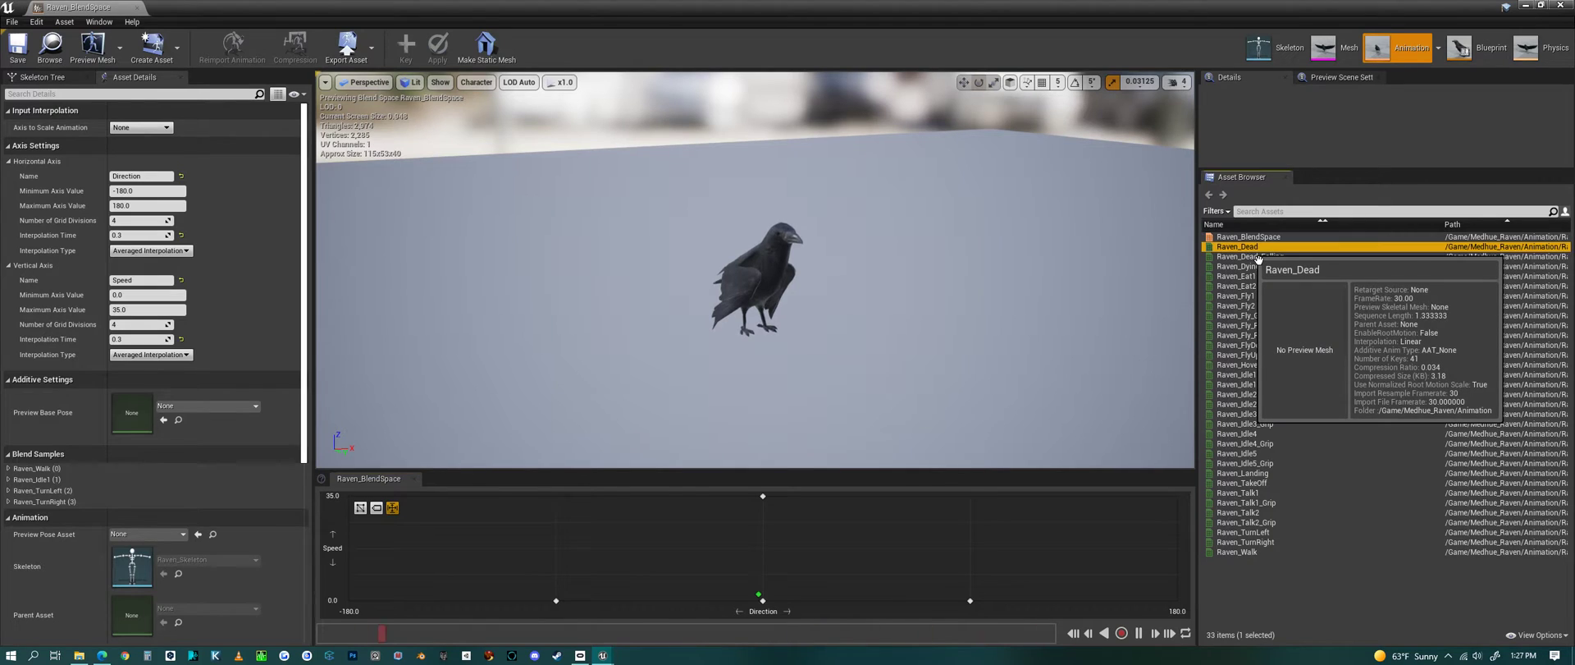
left_click_drag(874, 452, 698, 566, "alt")
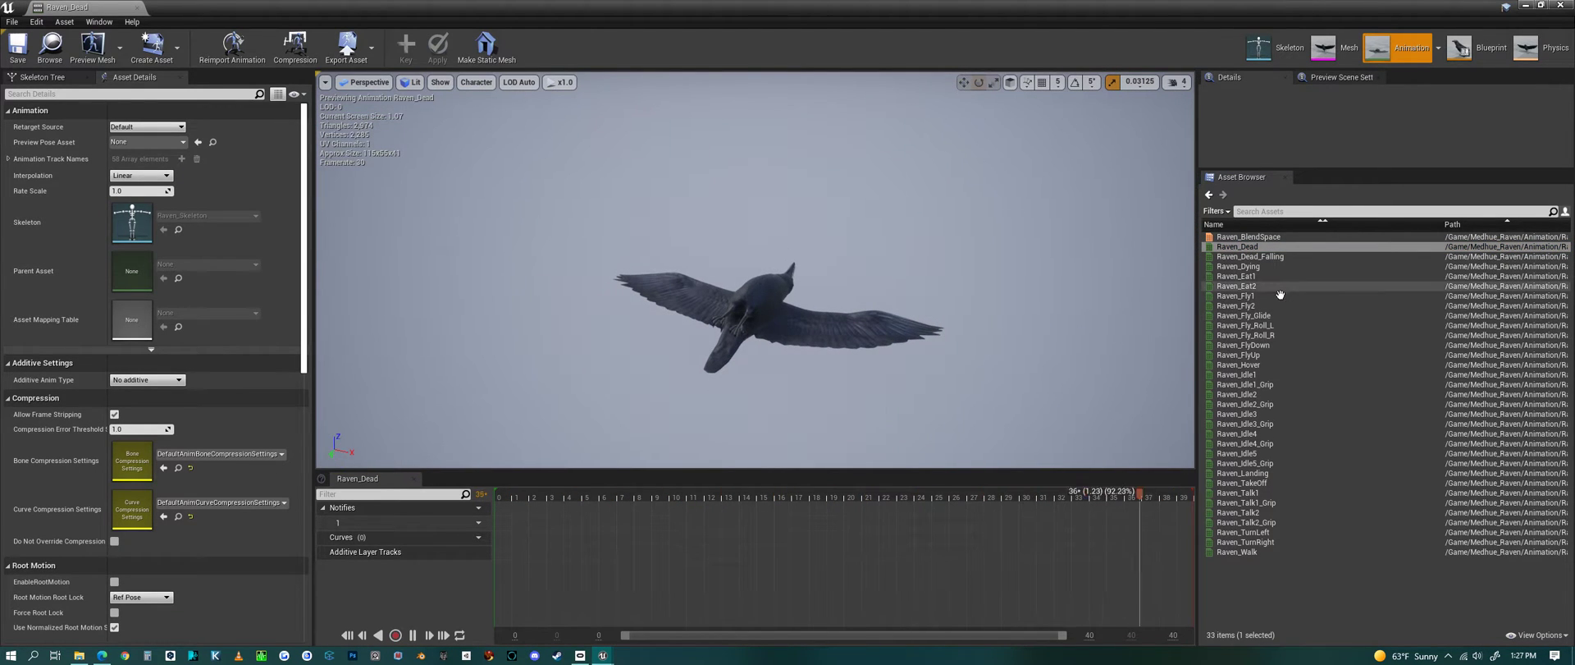
double_click(1250, 256)
left_click_drag(751, 417, 1110, 337, "alt")
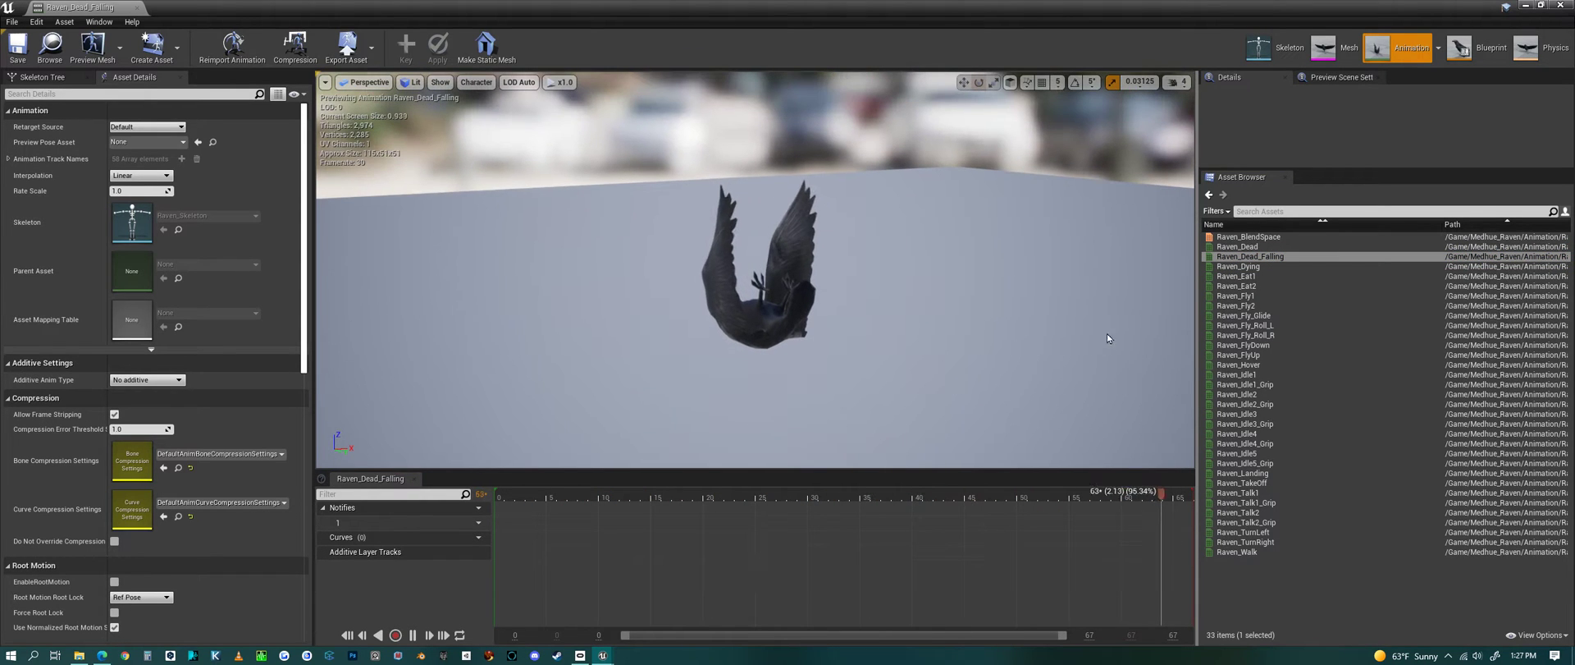
double_click(1238, 265)
mouse_move(911, 360)
left_mouse_down("alt")
mouse_move(912, 435)
mouse_move(912, 360)
left_mouse_up("alt")
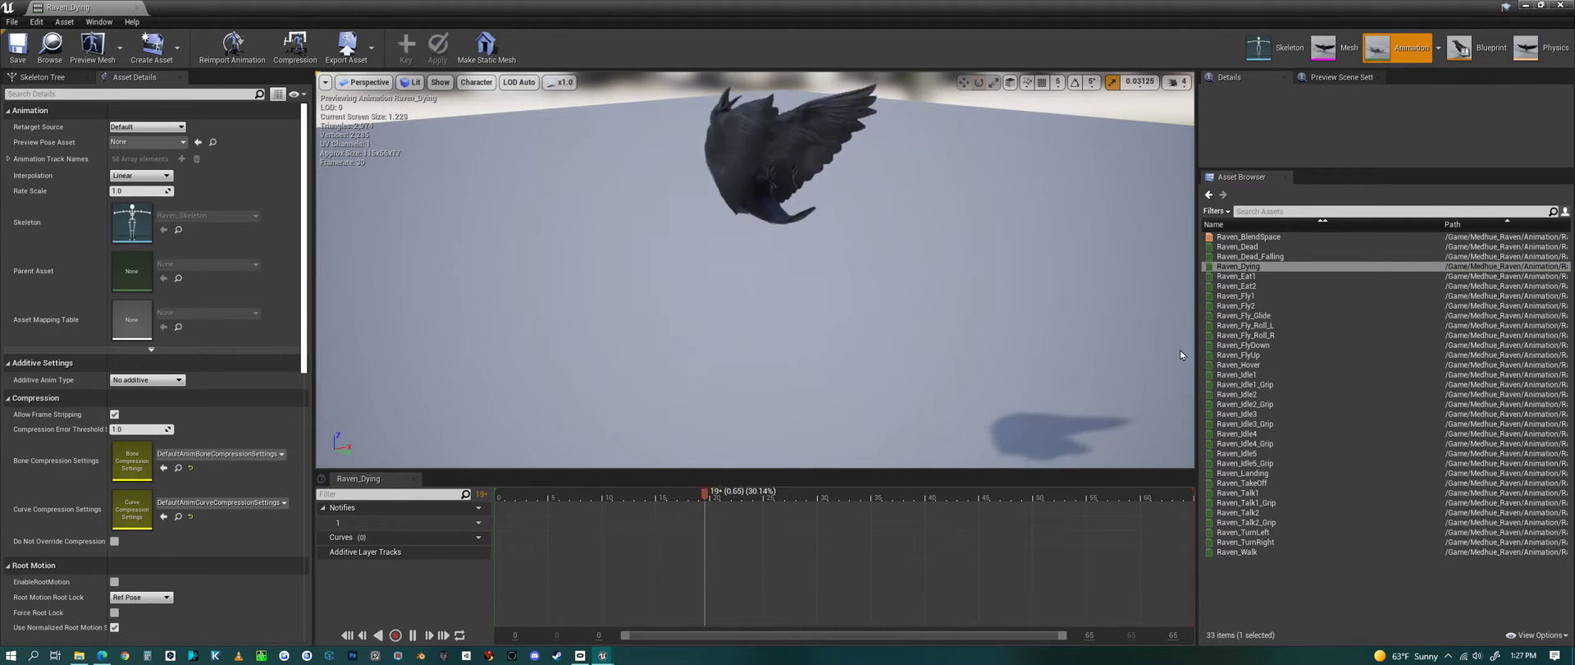
Preview the Raven_Eat1 and Raven_Eat2 animations.
left_click(1254, 279)
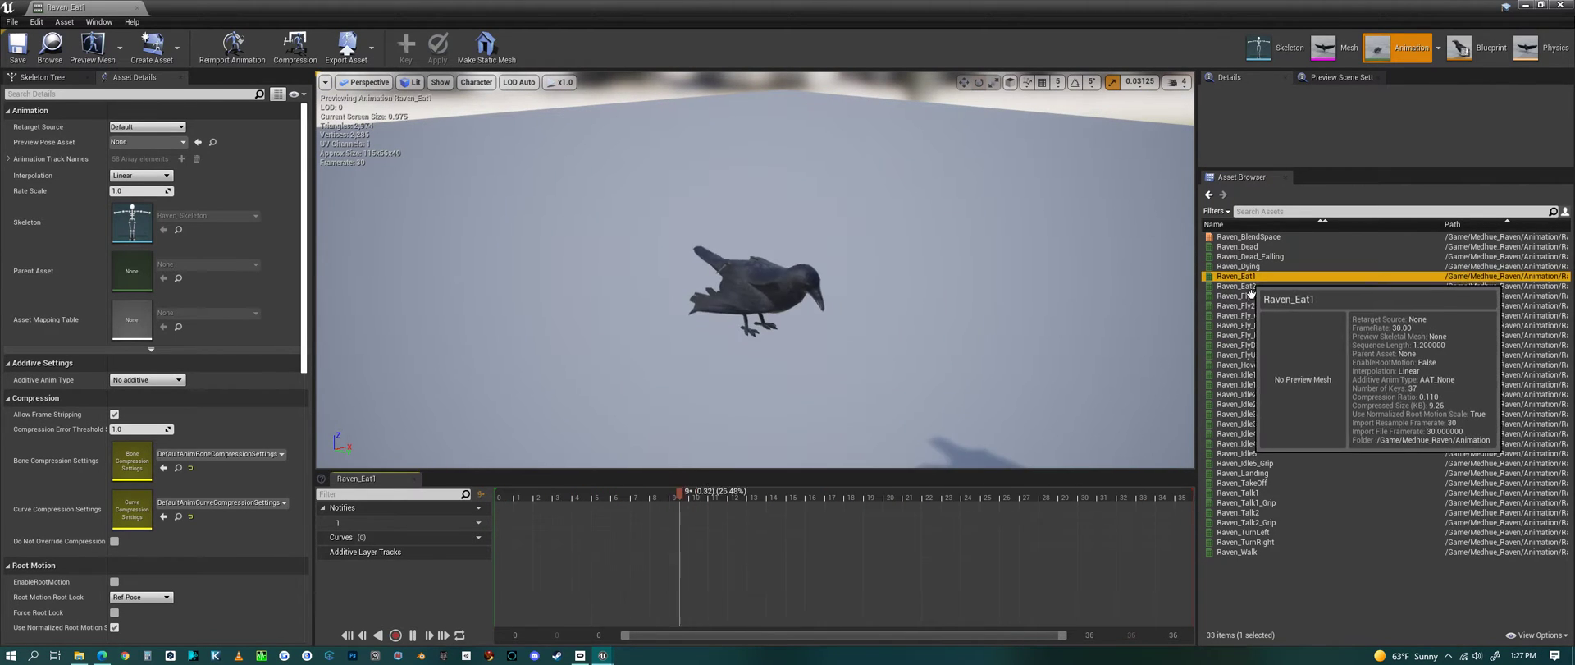
double_click(1253, 279)
right_click_drag(859, 396, 859, 397)
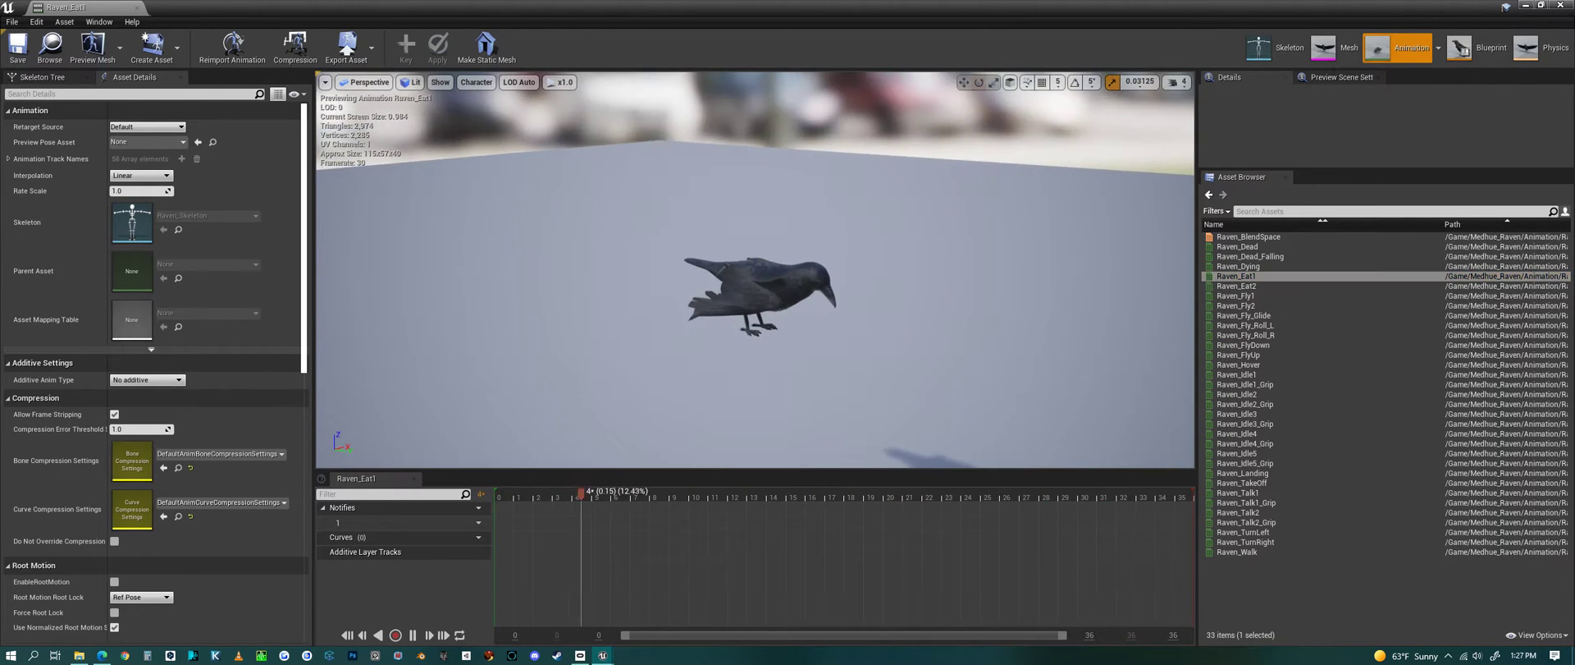
left_click(1237, 285)
double_click(1236, 286)
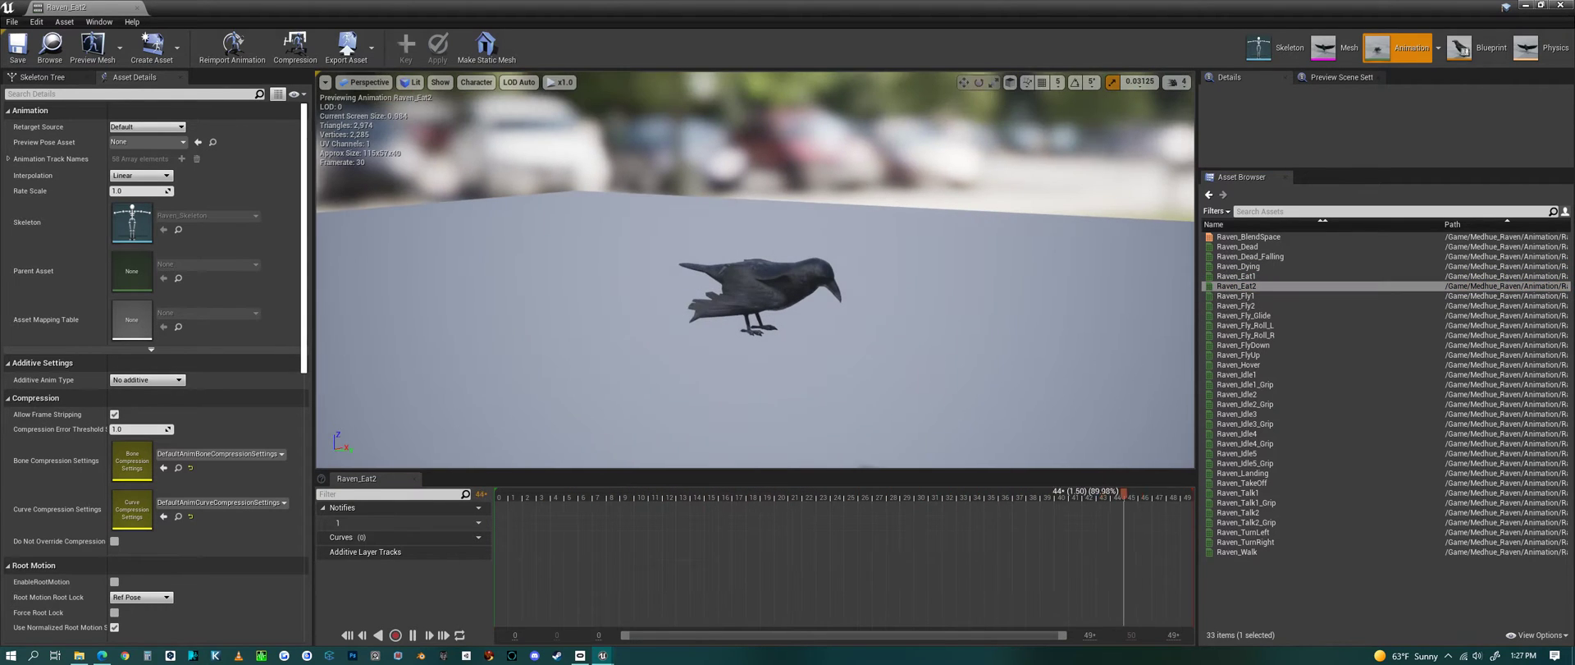
Preview the Raven_Fly1 and Raven_Fly2 animations from different angles.
left_click(1237, 295)
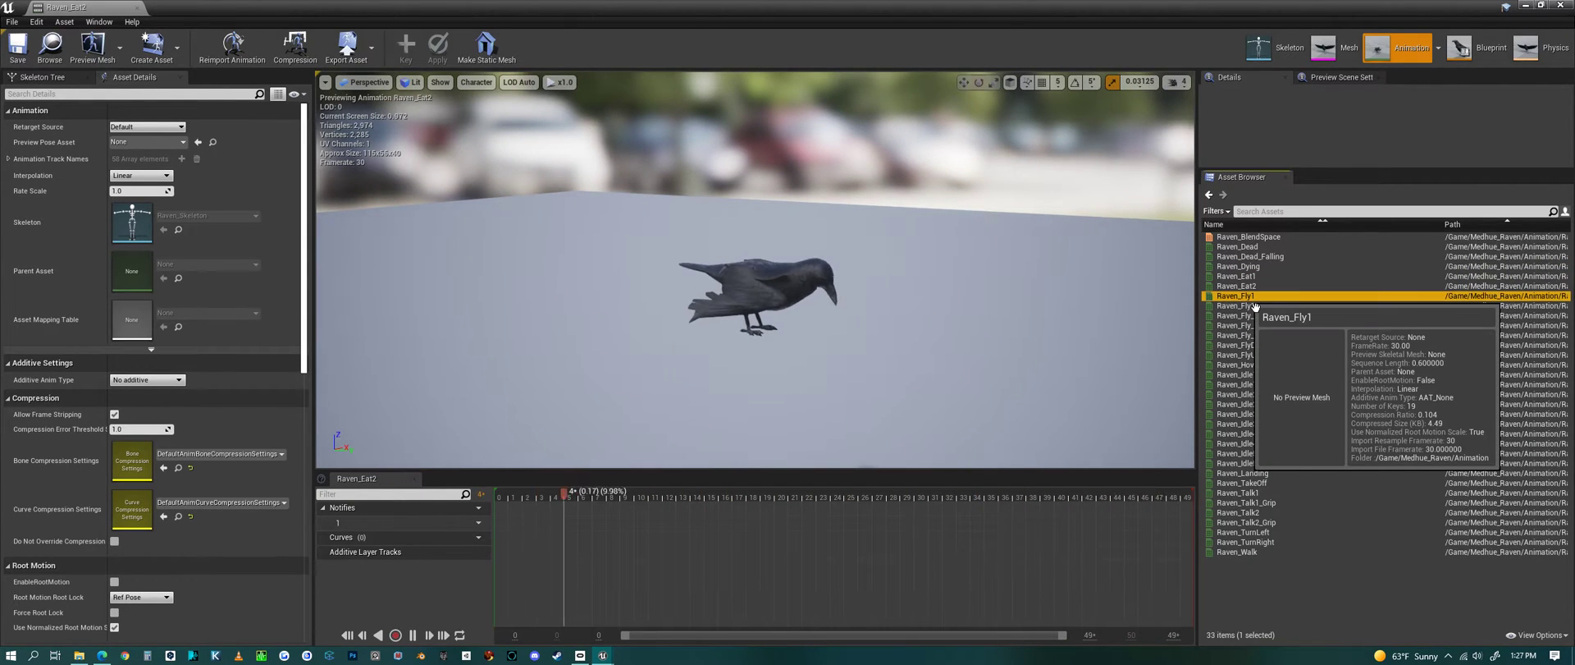
double_click(1237, 295)
left_click_drag(1014, 384, 919, 377, "alt")
left_click(1237, 305)
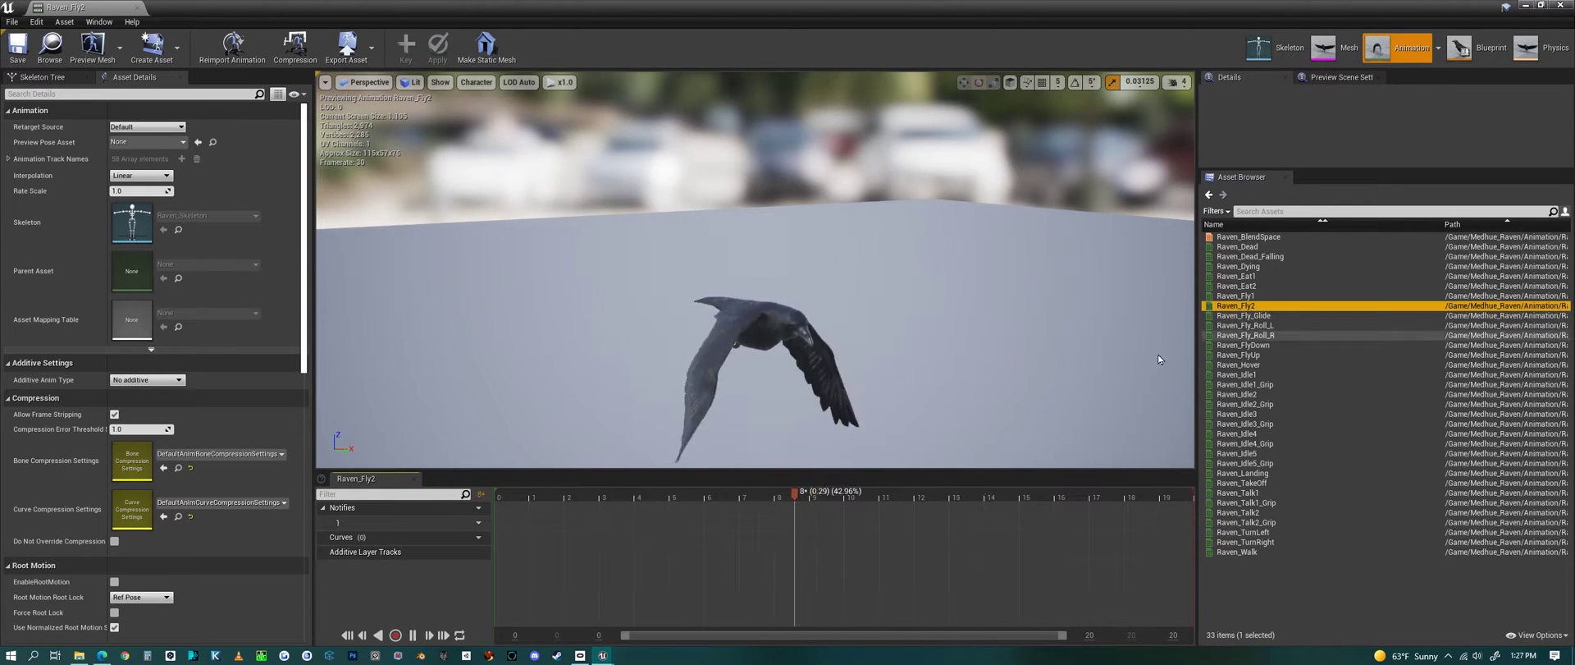
double_click(1237, 305)
left_click_drag(919, 361, 968, 345, "alt")
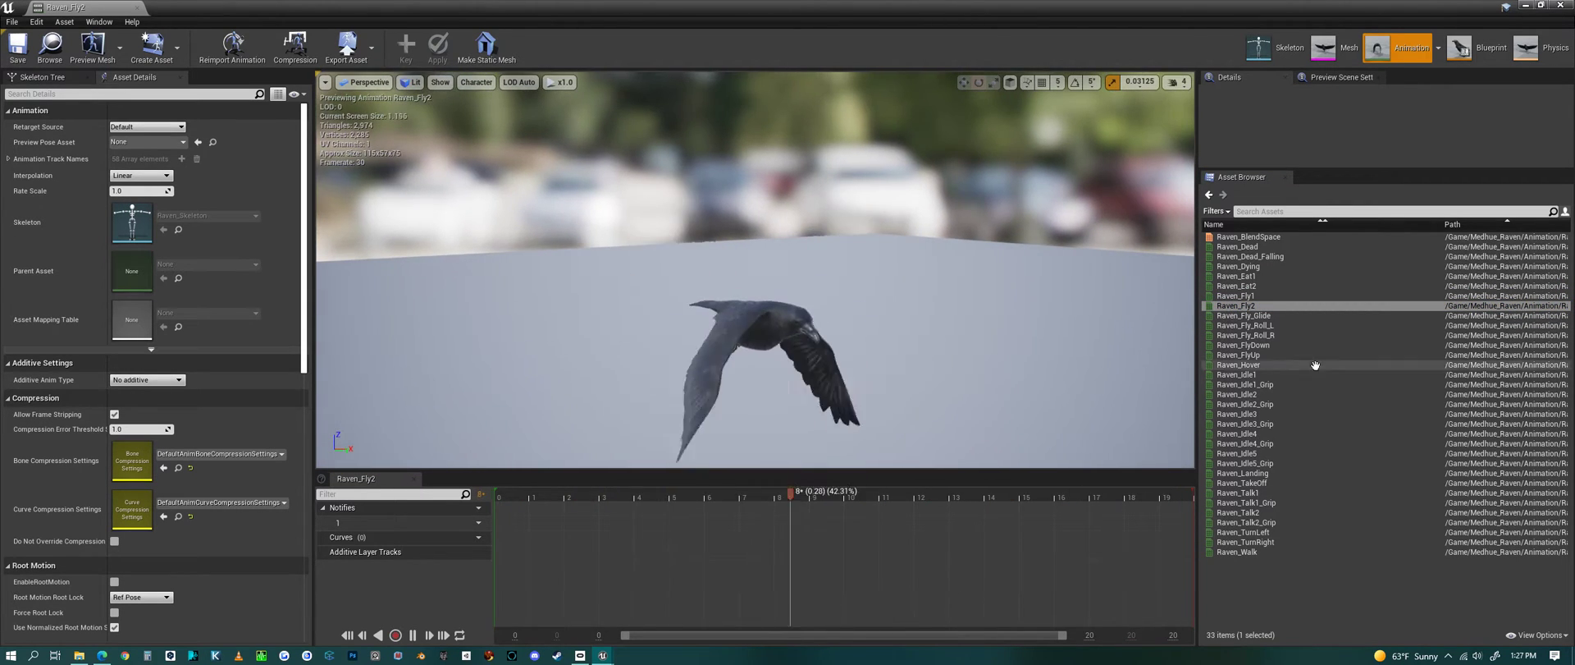
Preview the Raven_Fly_Glide animation and enlarge the preview viewport by shrinking the timeline area below it.
left_click(1244, 315)
double_click(1243, 315)
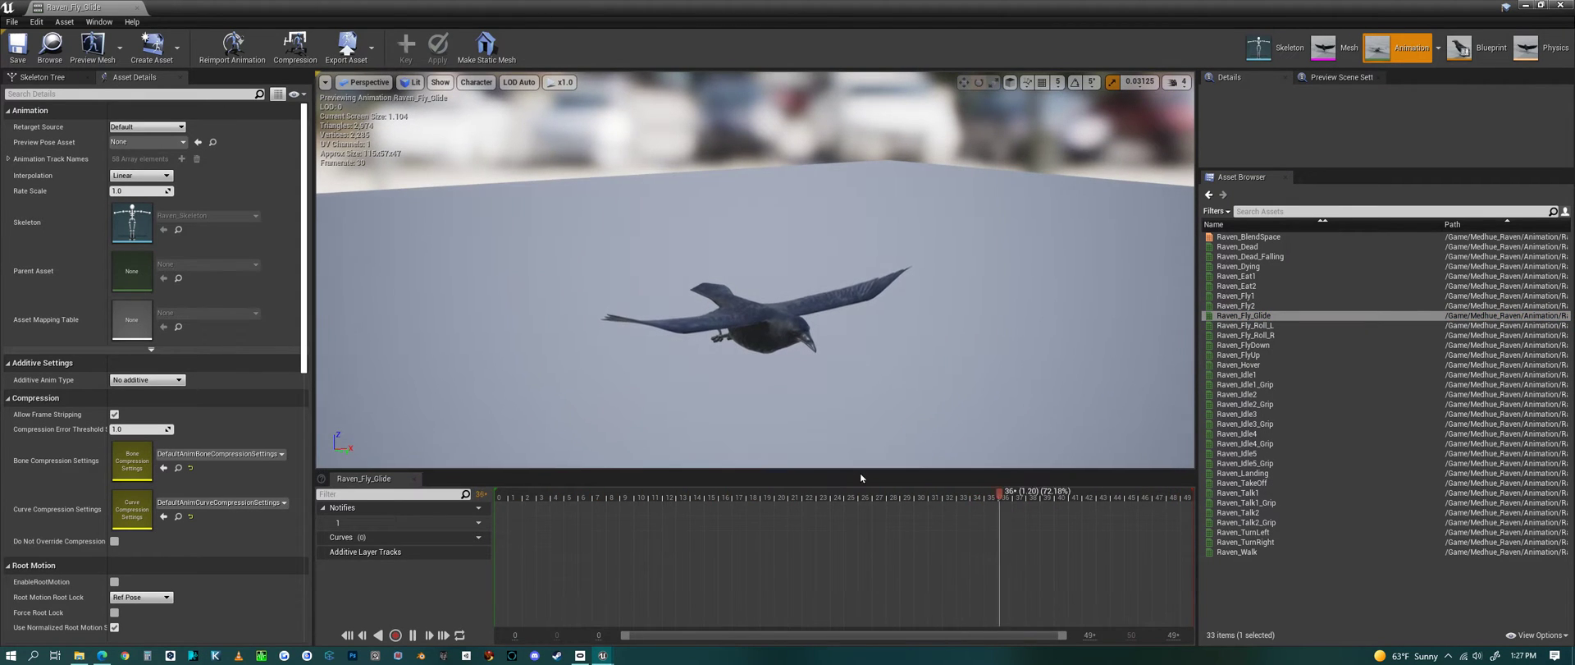
left_click_drag(863, 478, 846, 547)
scroll(826, 507, "up", 3)
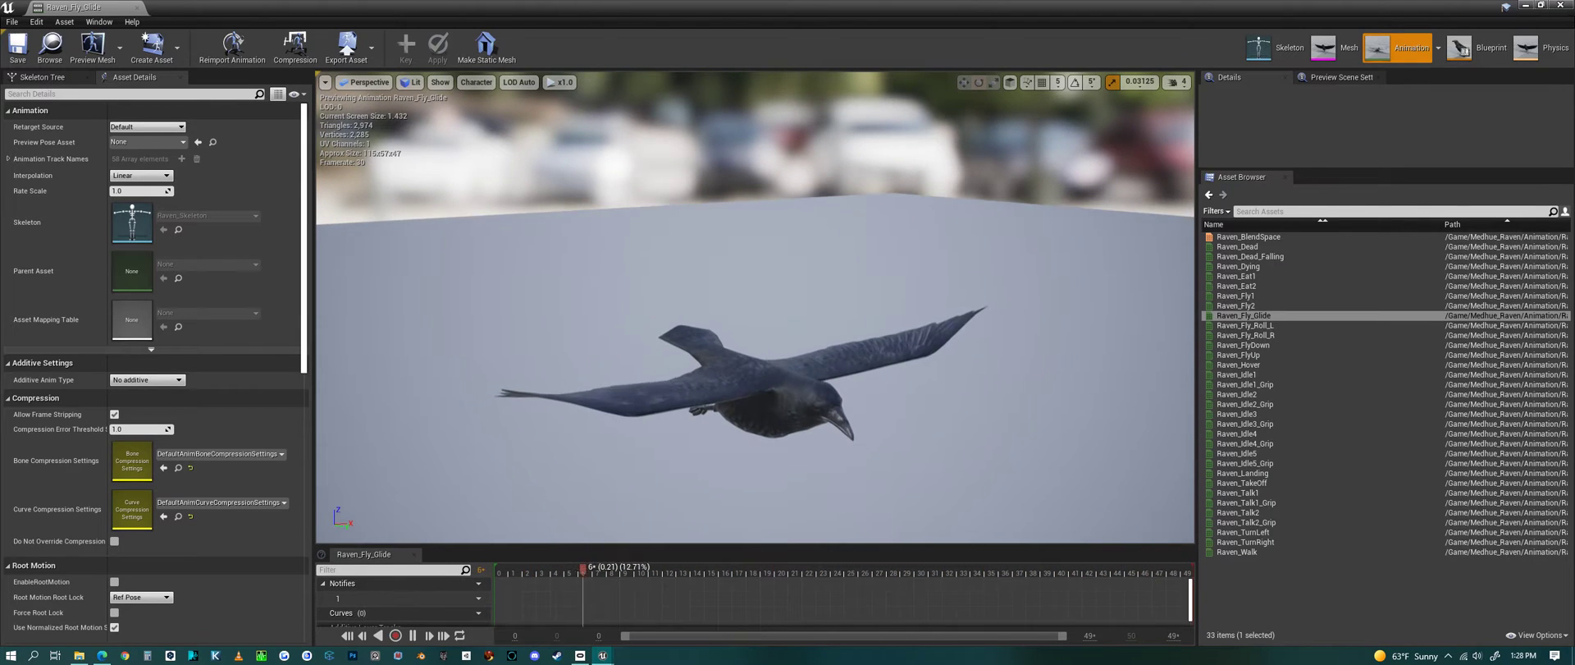
Preview the Raven_Fly_Roll_L, Raven_Fly_Roll_R and Raven_FlyDown animations.
left_click(1274, 326)
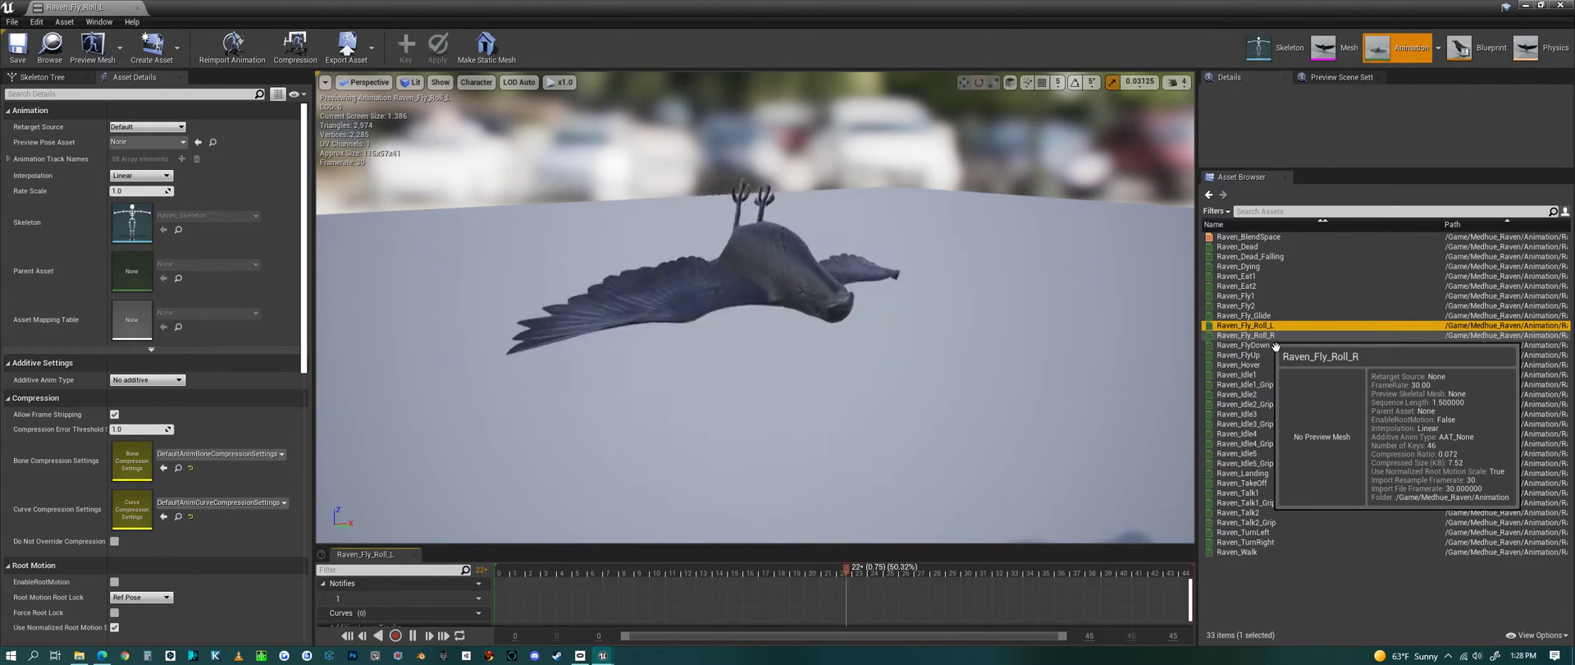
left_click(1274, 337)
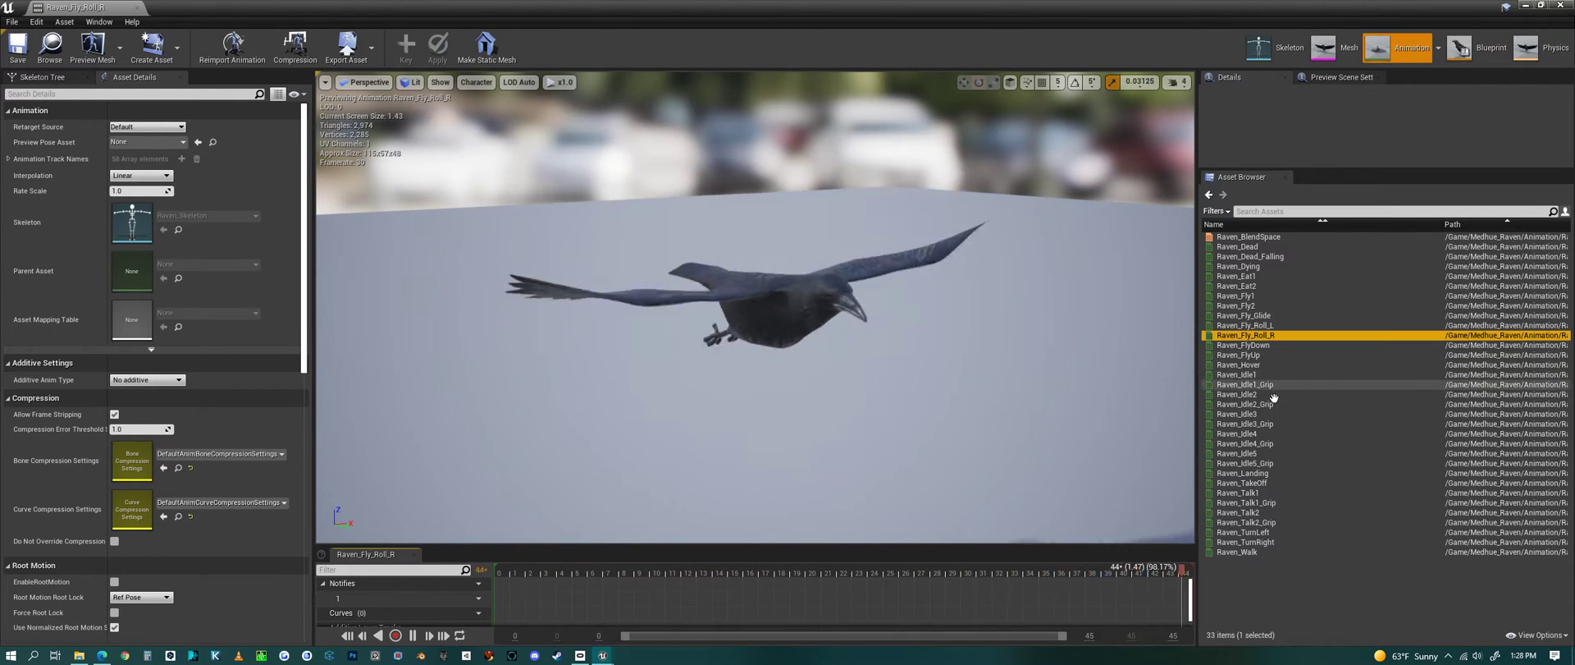
left_click(1272, 345)
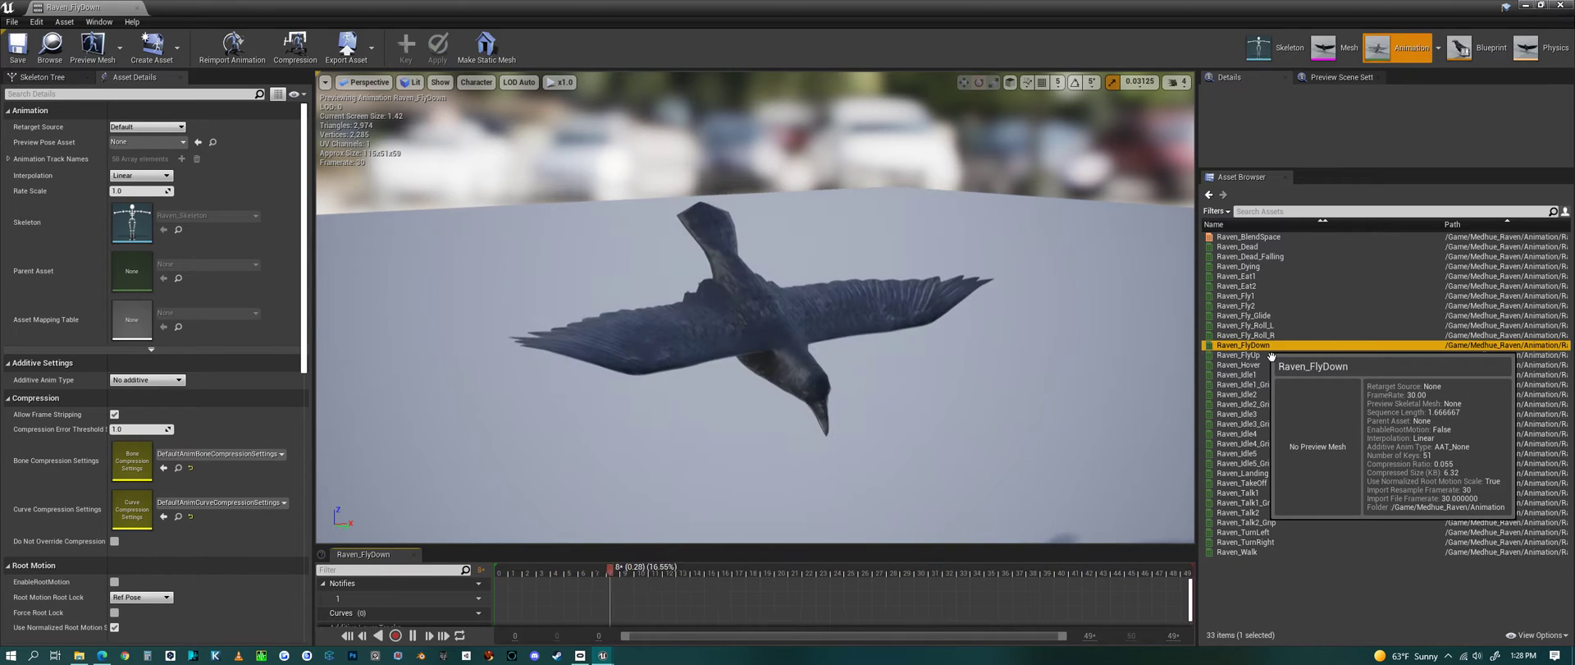
left_click_drag(862, 353, 861, 283)
Preview the Raven_FlyUp and Raven_Hover animations from different angles.
left_click(1264, 360)
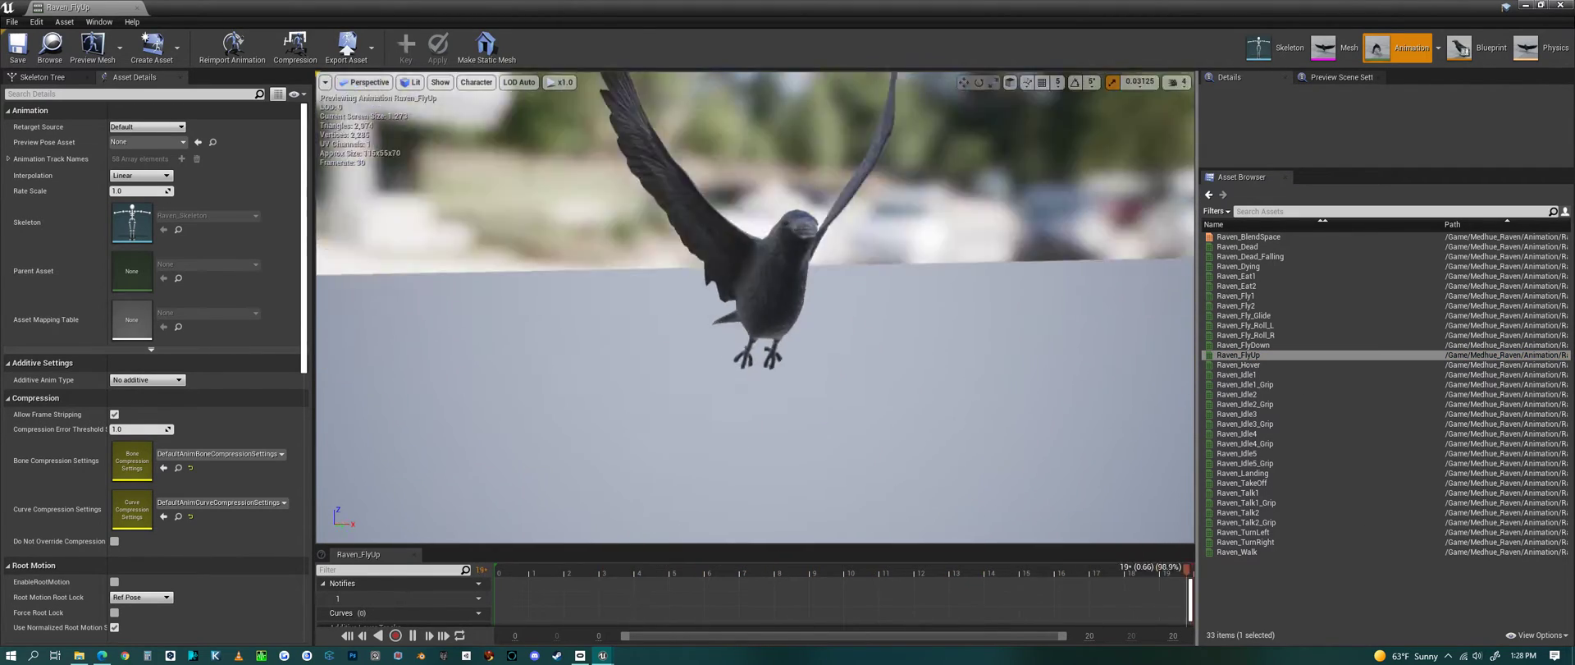
left_click_drag(755, 307, 903, 307, "alt")
left_click(1239, 364)
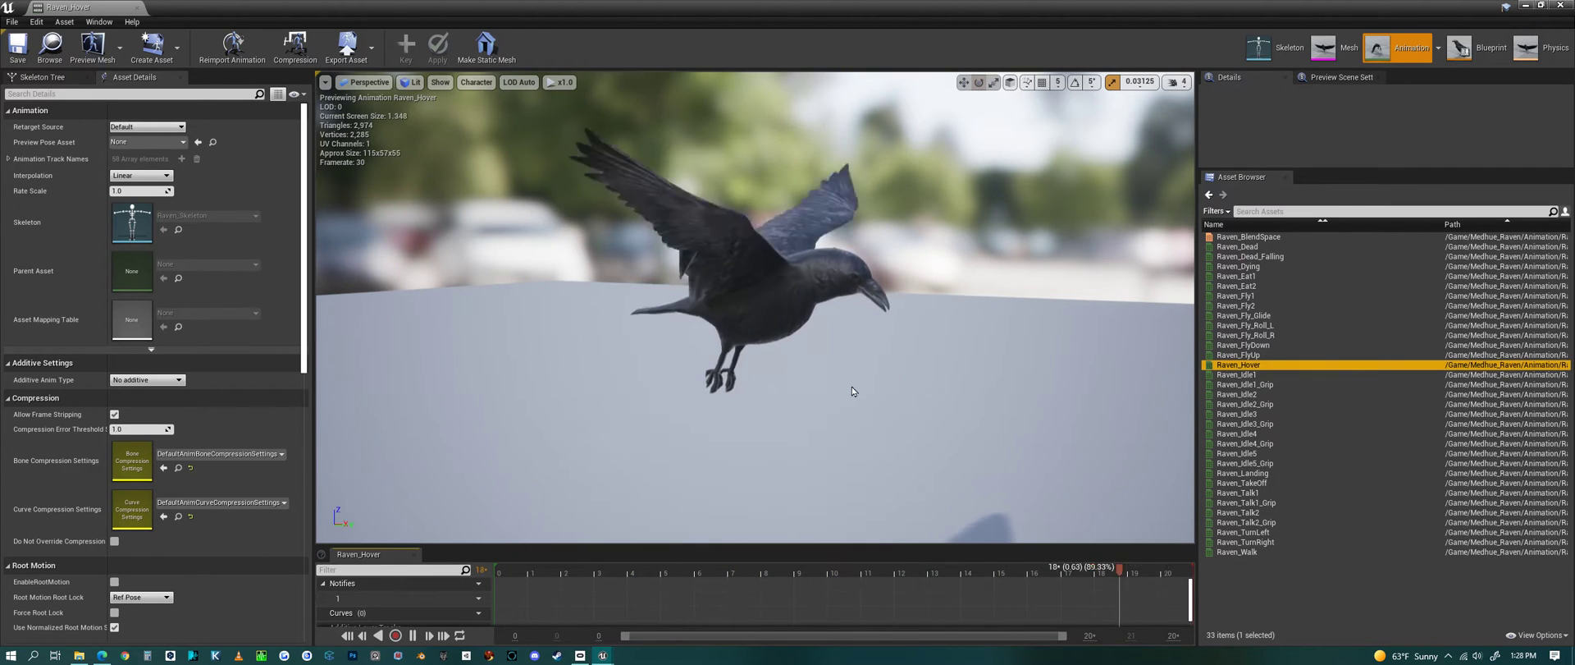
left_click_drag(942, 411, 813, 427, "alt")
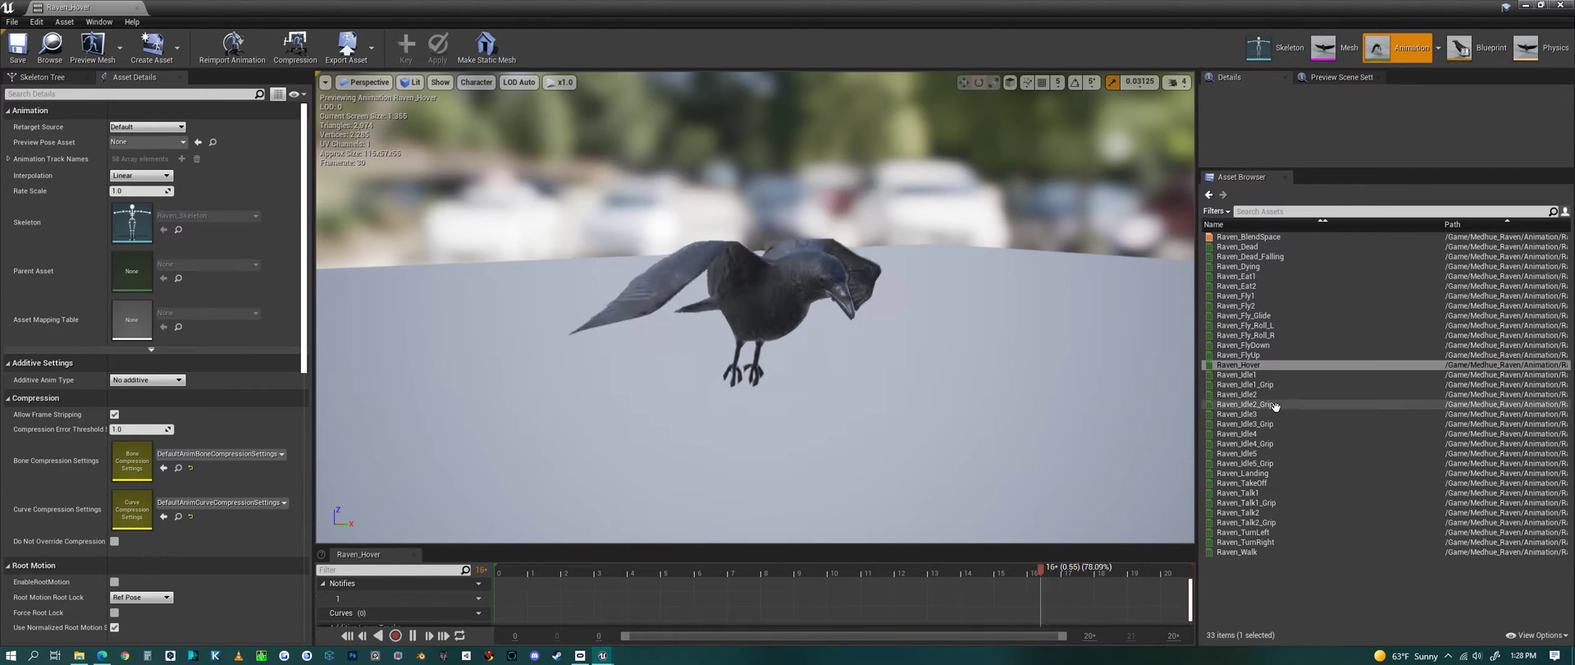
Preview the Raven_Idle1, Raven_Idle2 and Raven_Idle3 animations, each followed by its Grip version.
left_click(1240, 374)
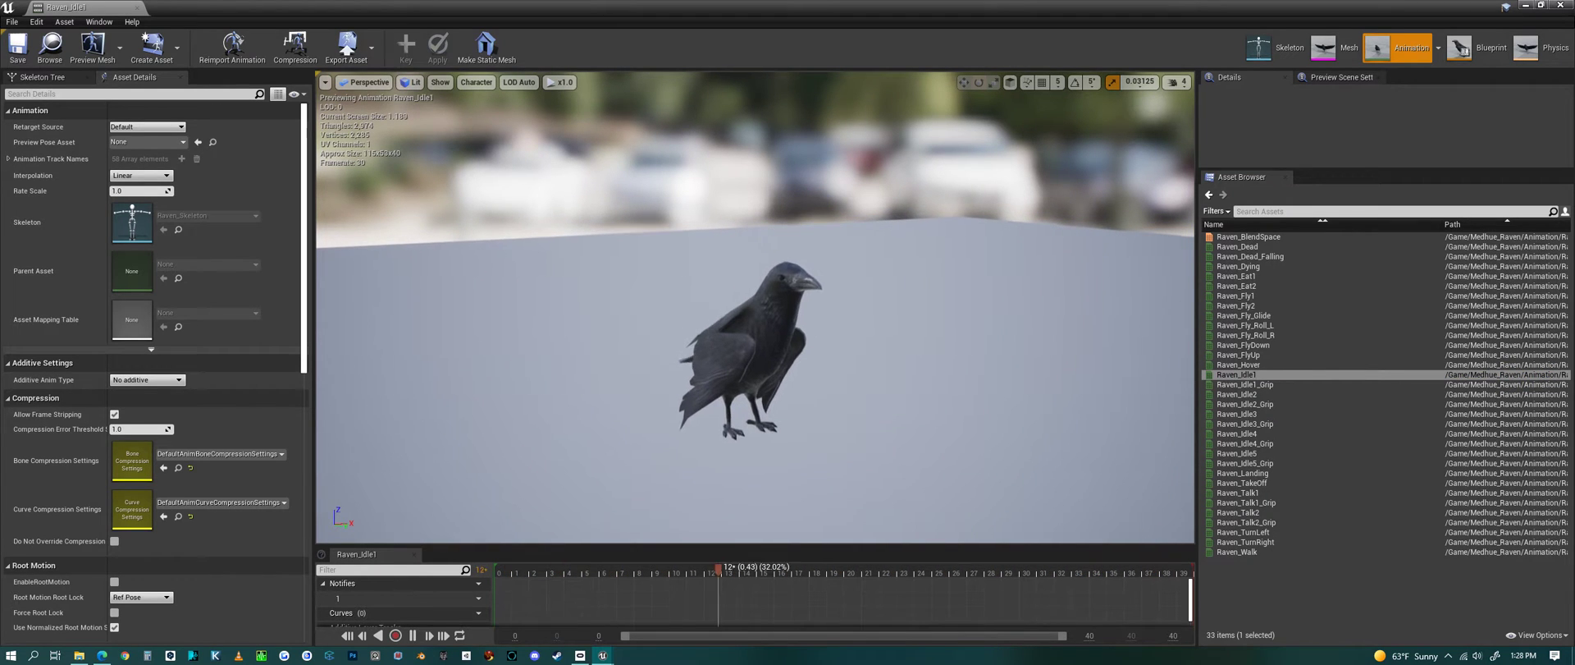
left_click(1272, 384)
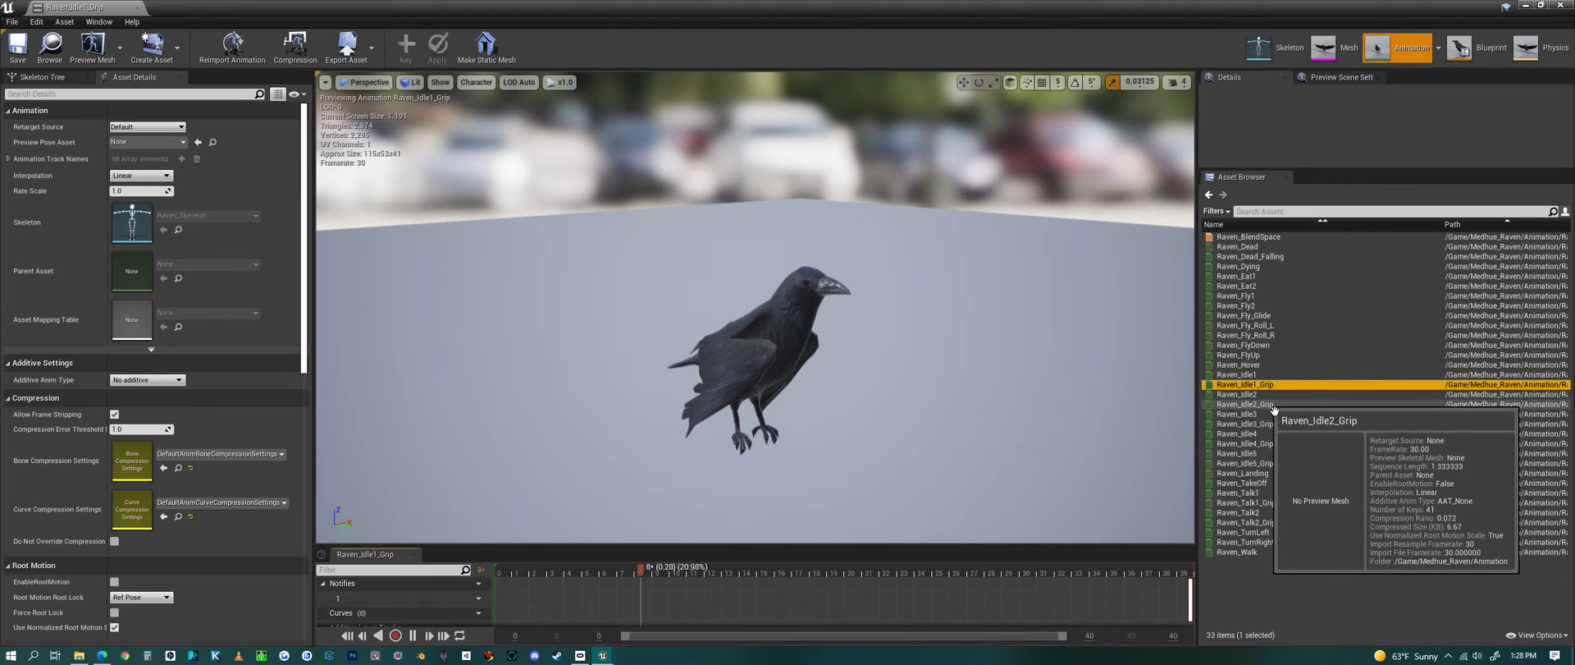
left_click(1264, 395)
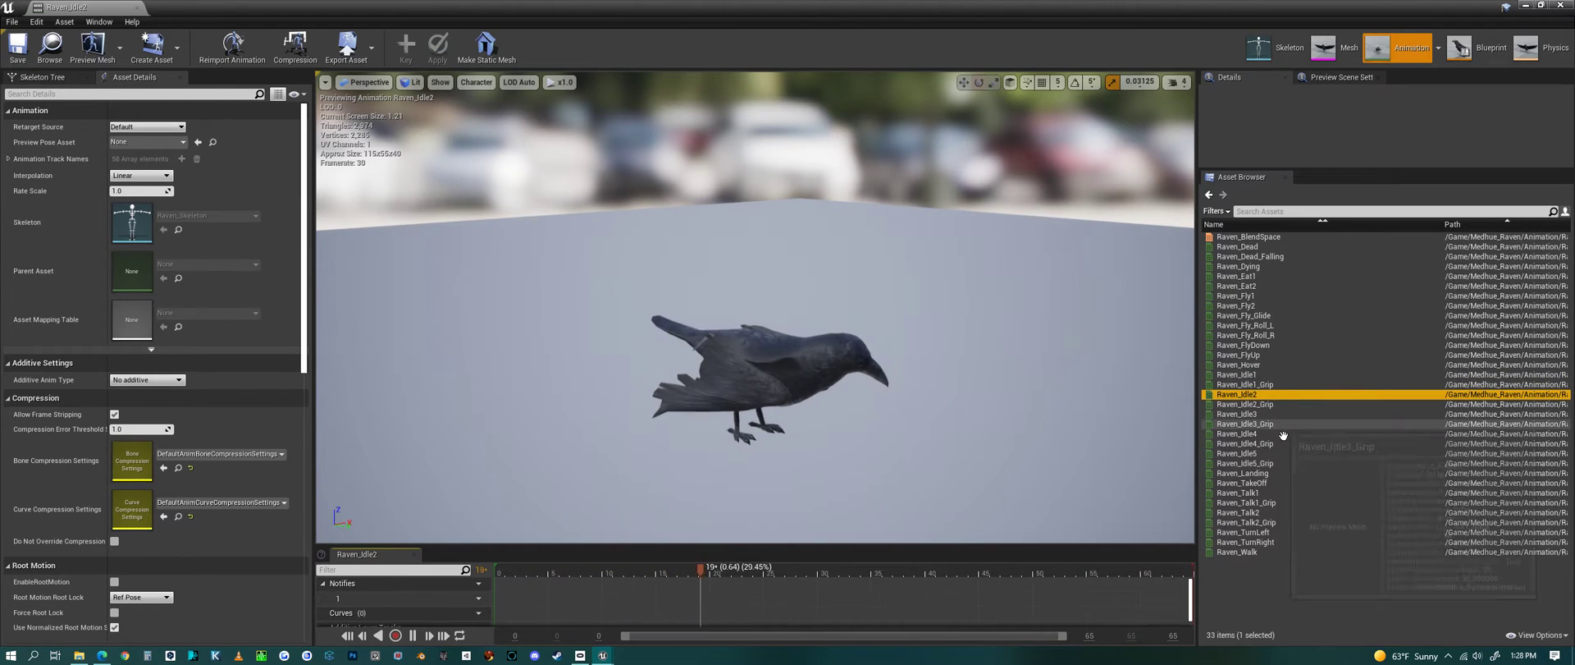
left_click(1264, 404)
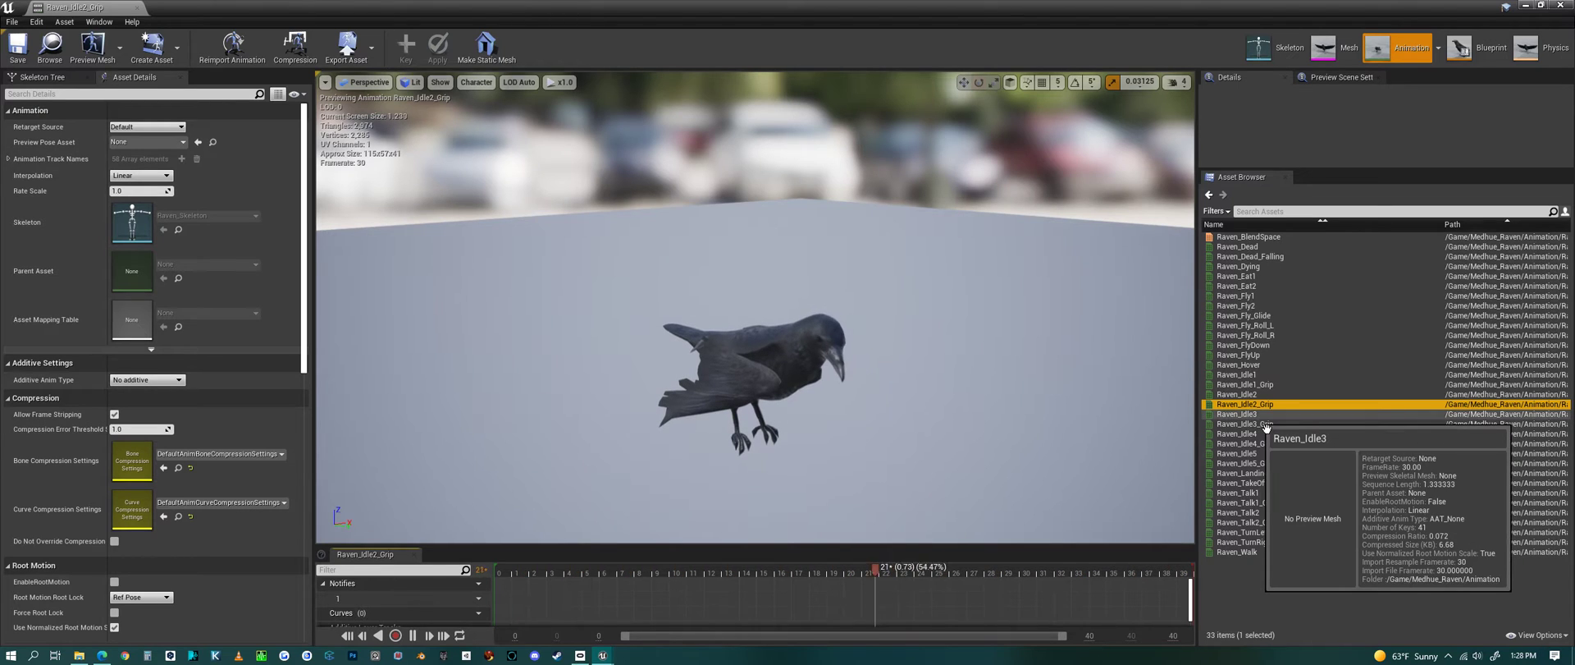
left_click(1266, 416)
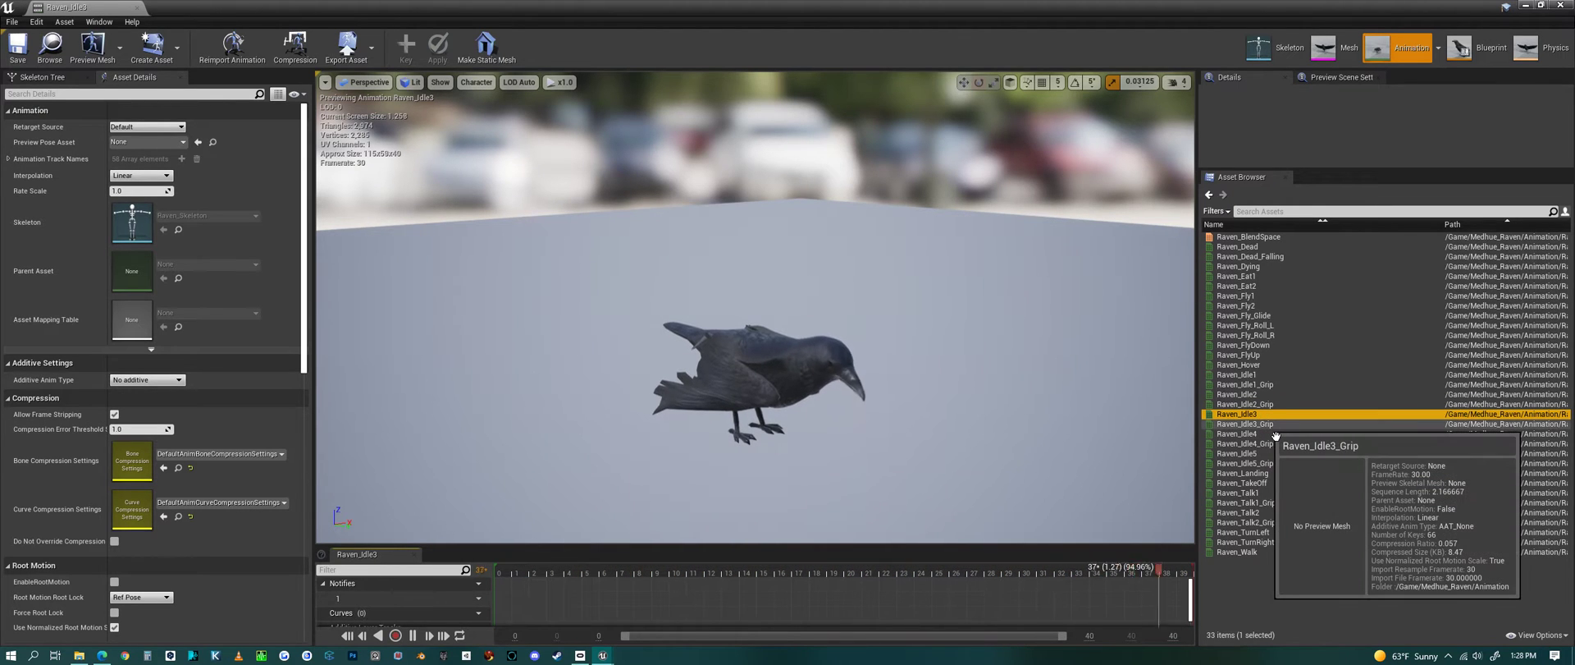
left_click(1273, 425)
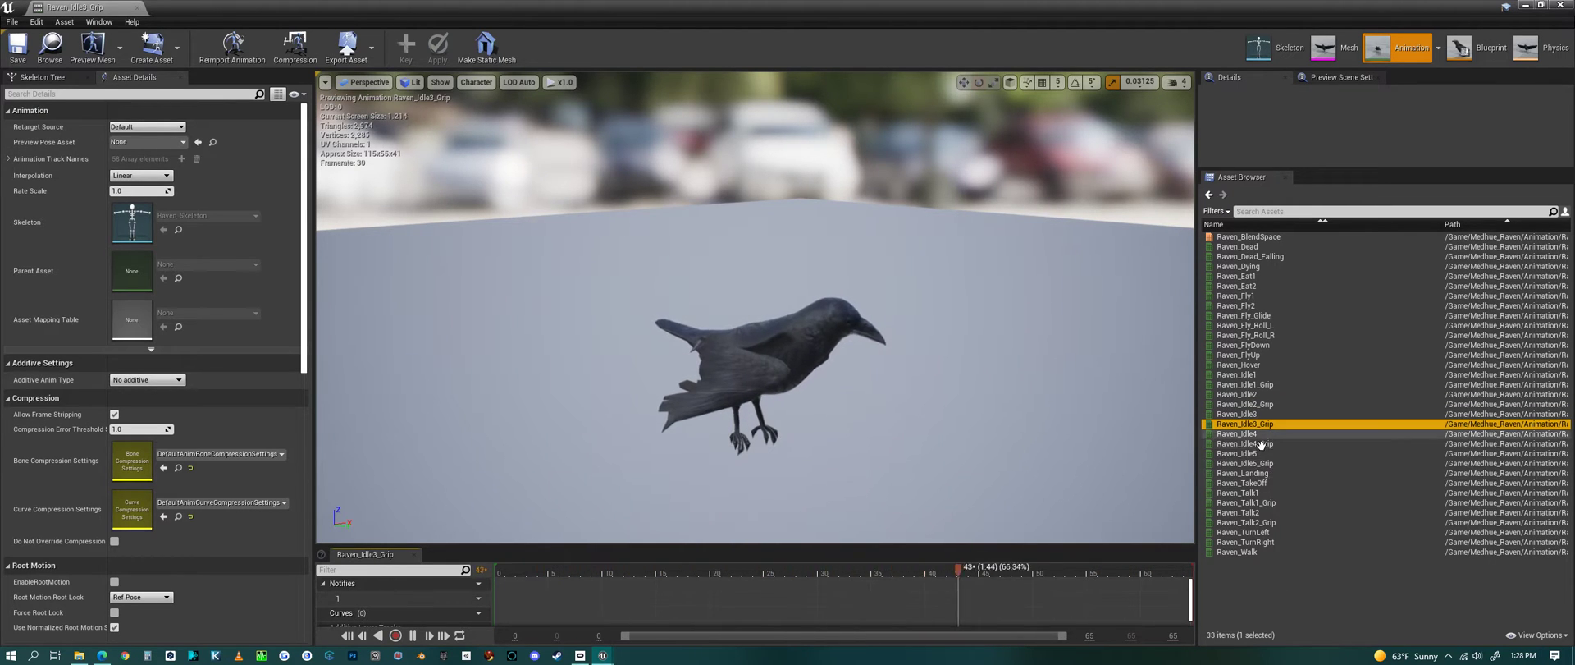
Preview Raven_Idle4 and Raven_Idle5 with their Grip versions, comparing Raven_Idle5 and Raven_Idle5_Grip a second time.
left_click(1261, 436)
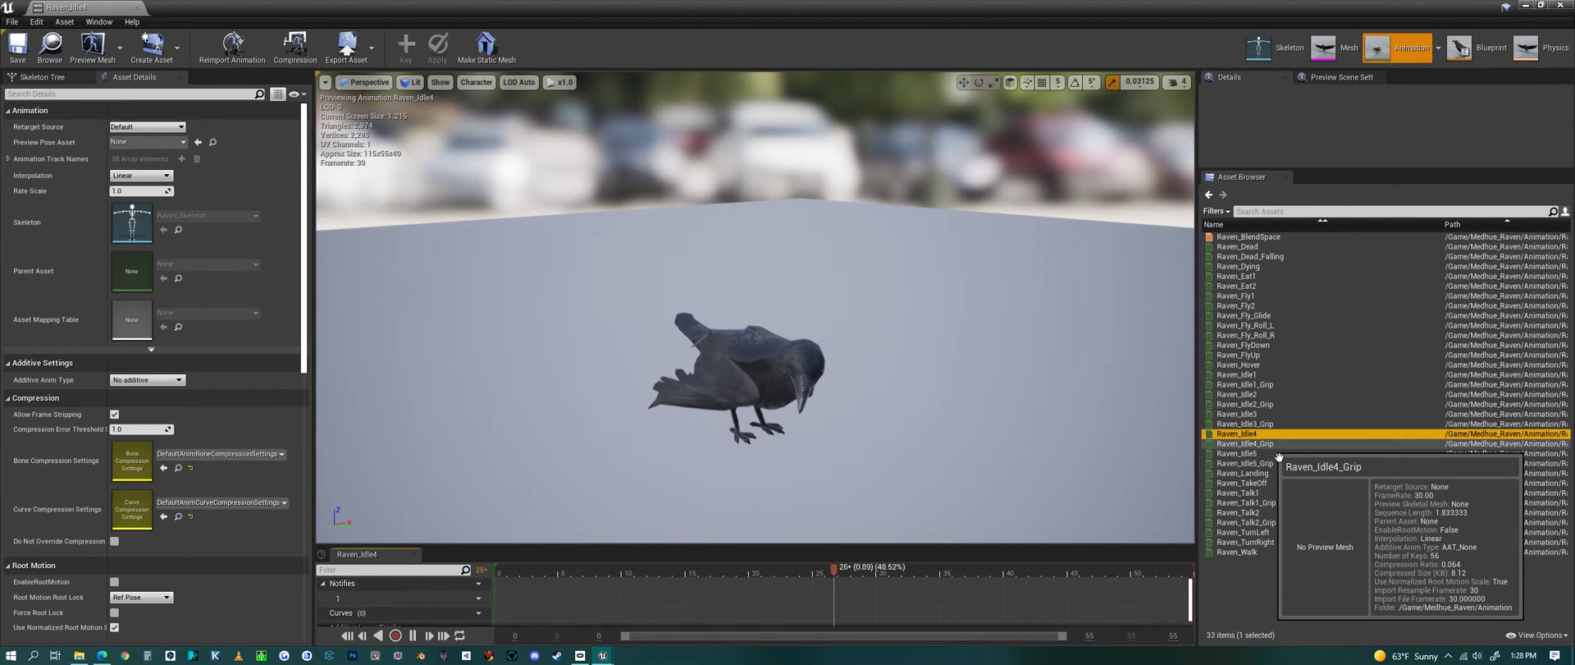
left_click(1278, 447)
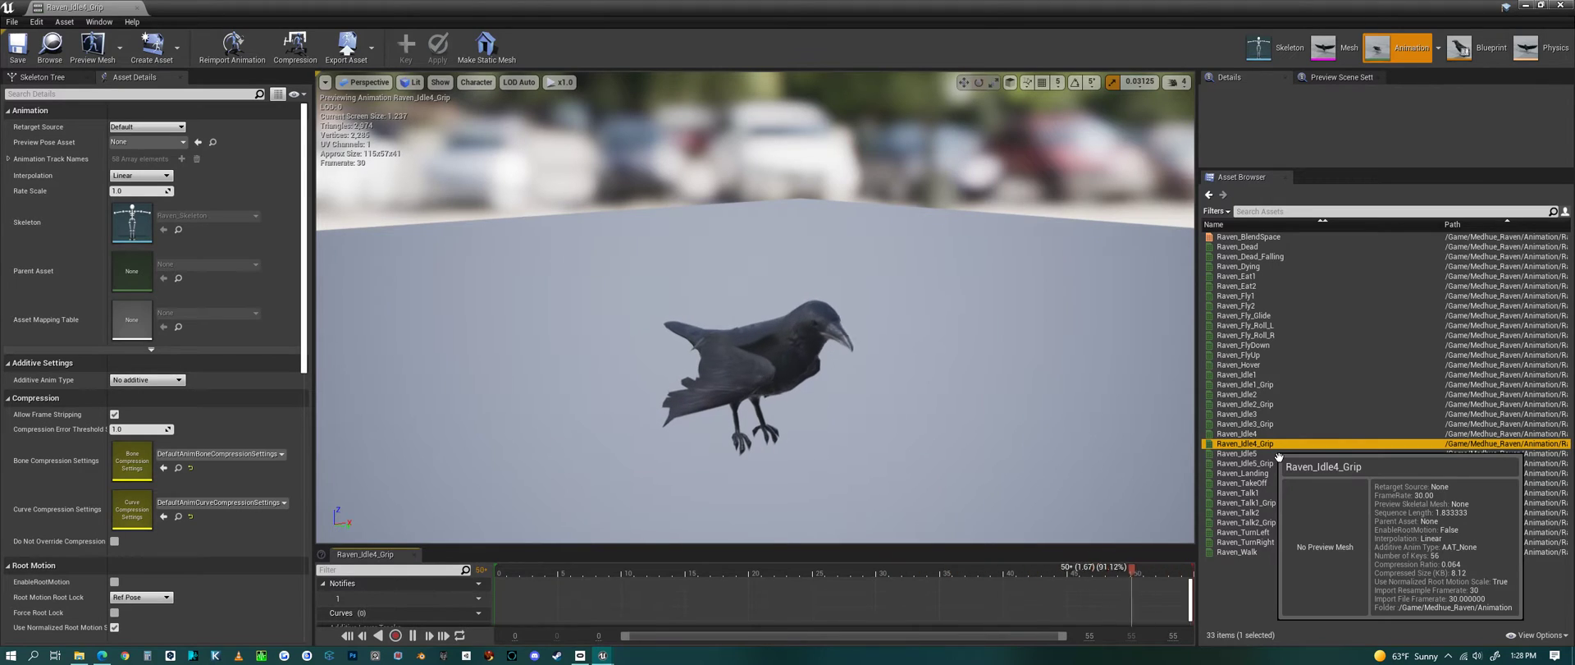
left_click(1261, 455)
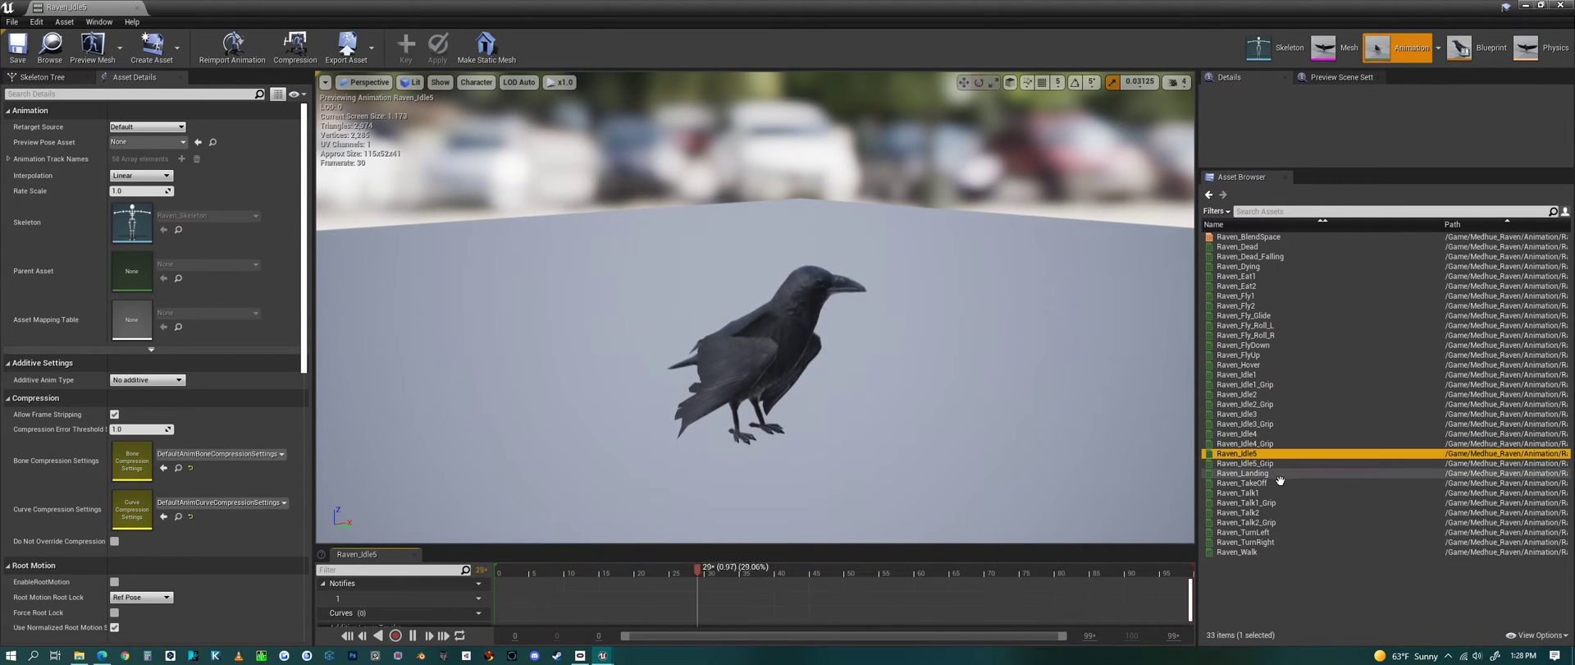
left_click(1276, 464)
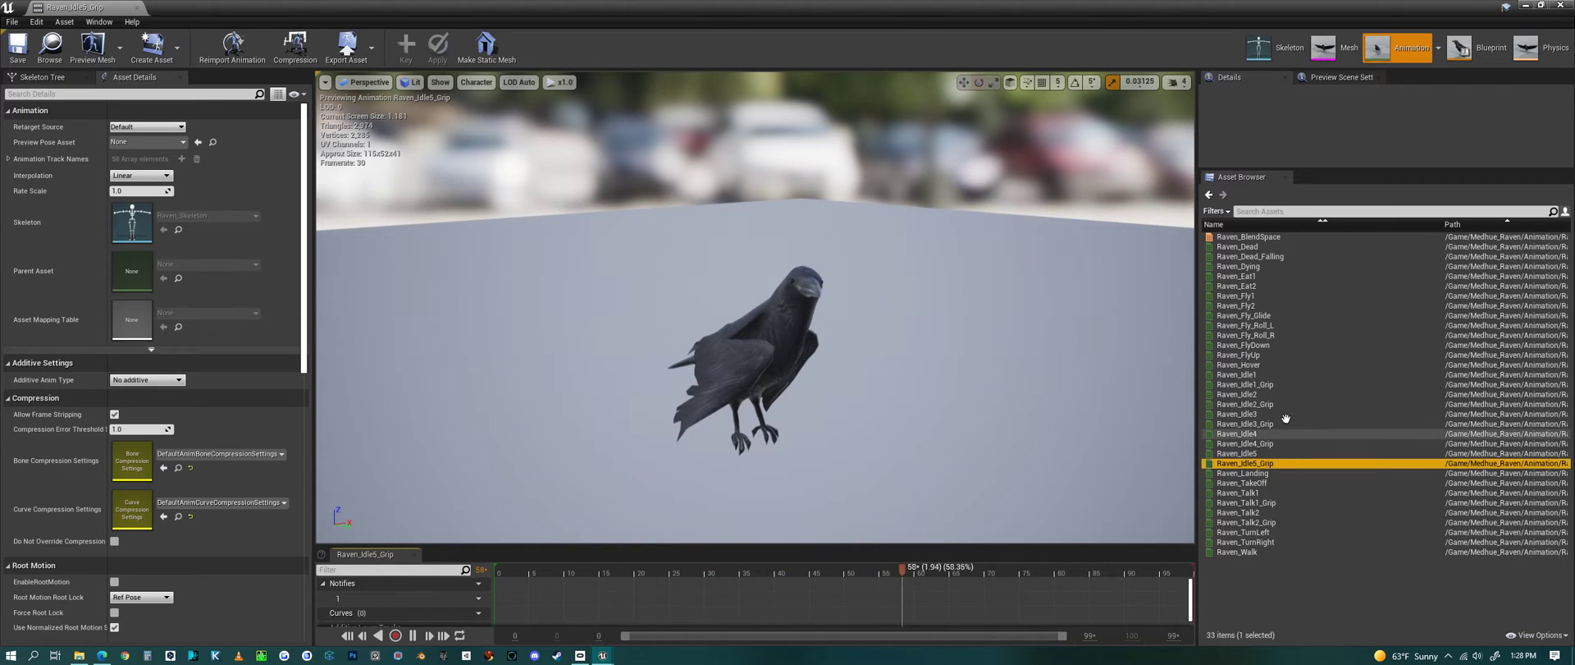
left_click(1263, 456)
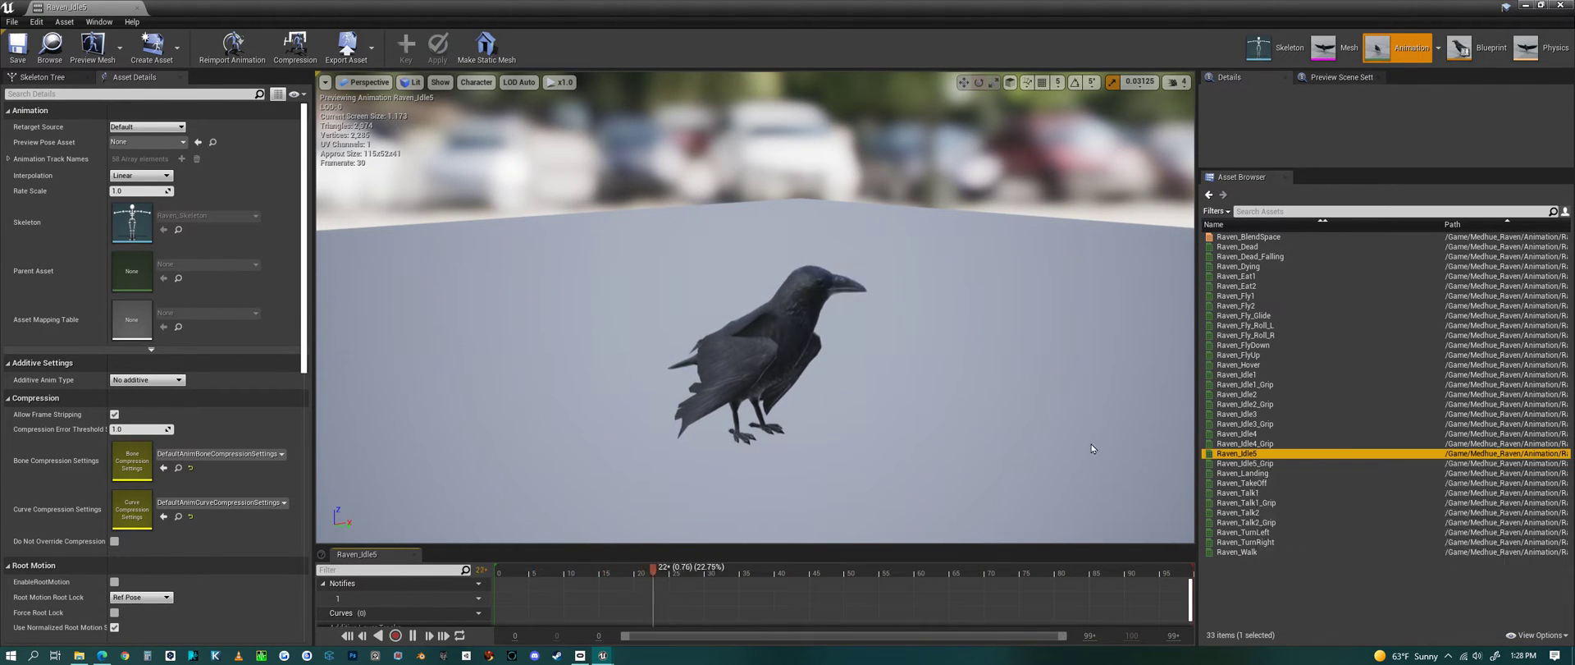
left_click(1277, 464)
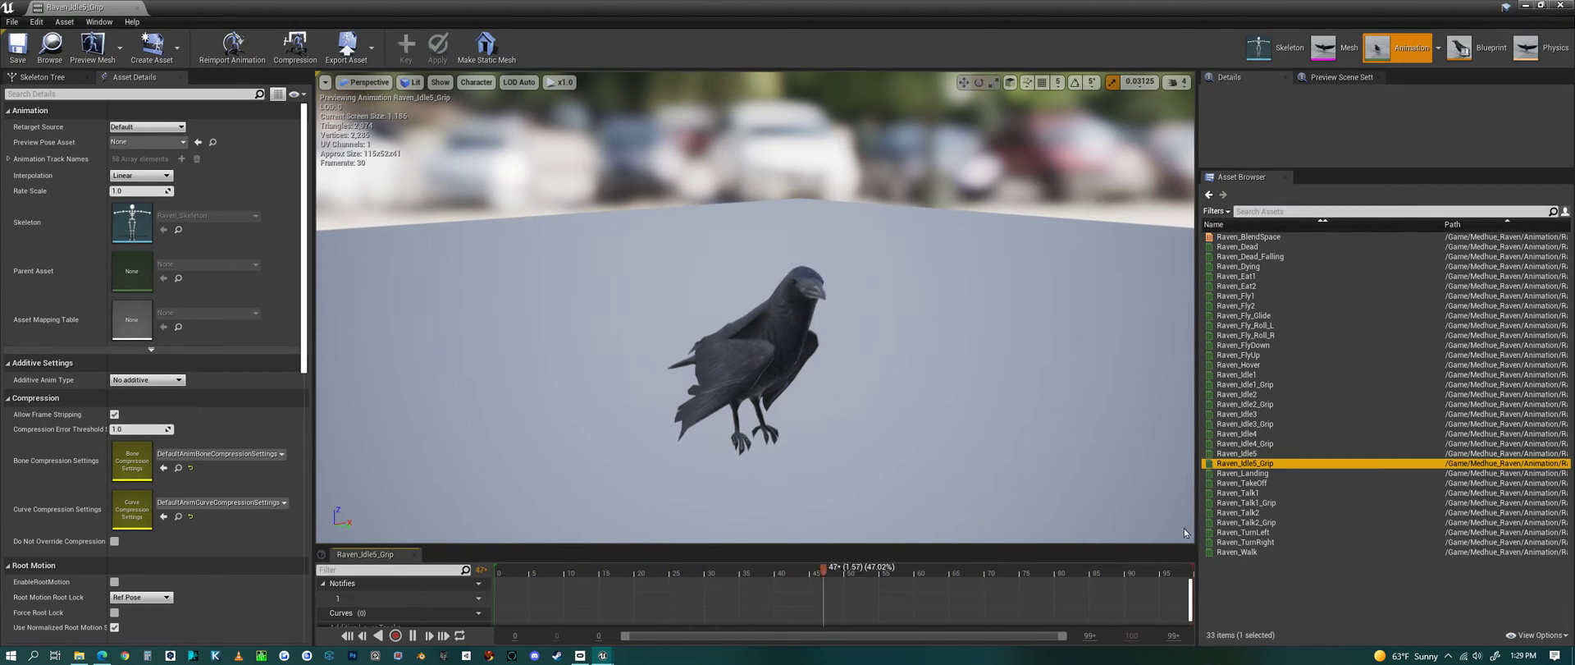
Preview the Raven_Landing and Raven_TakeOff animations.
mouse_move(1269, 477)
left_click(1255, 474)
left_click(1266, 483)
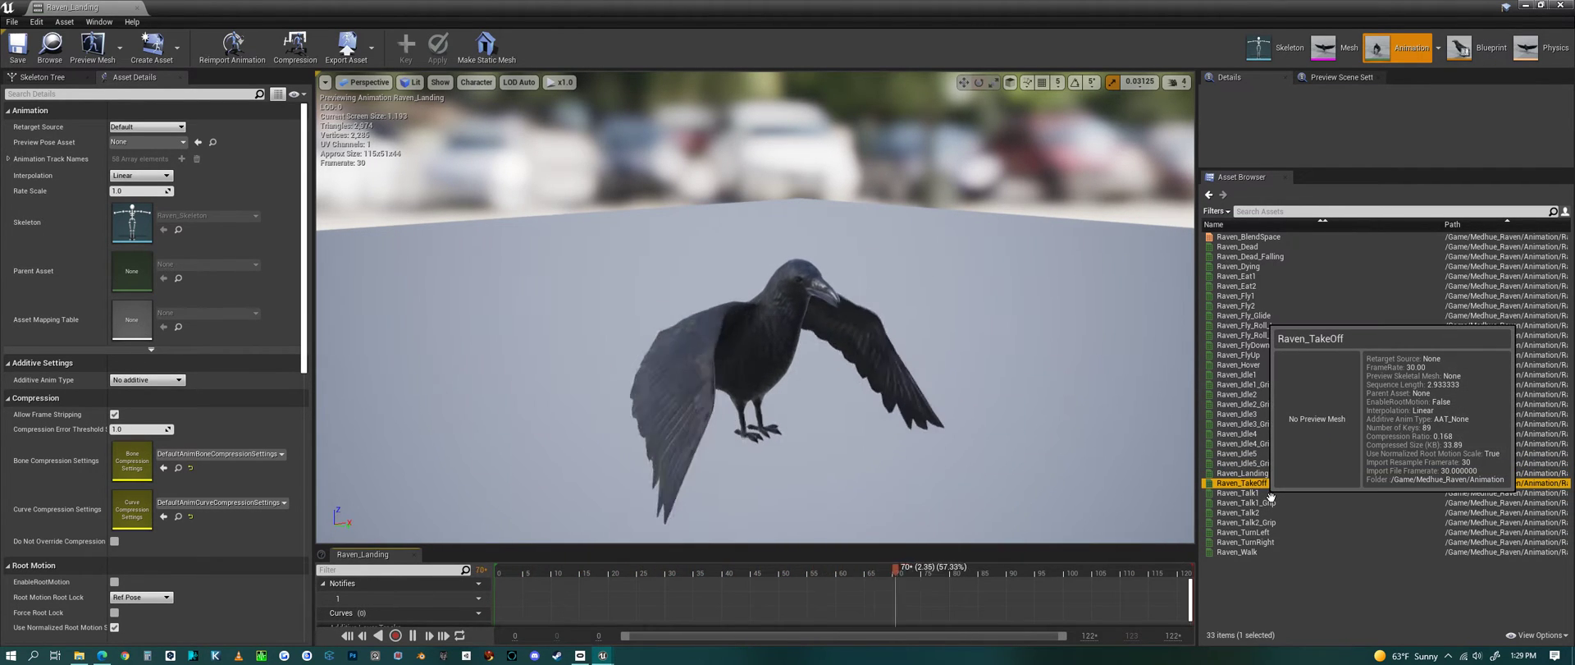
double_click(1269, 486)
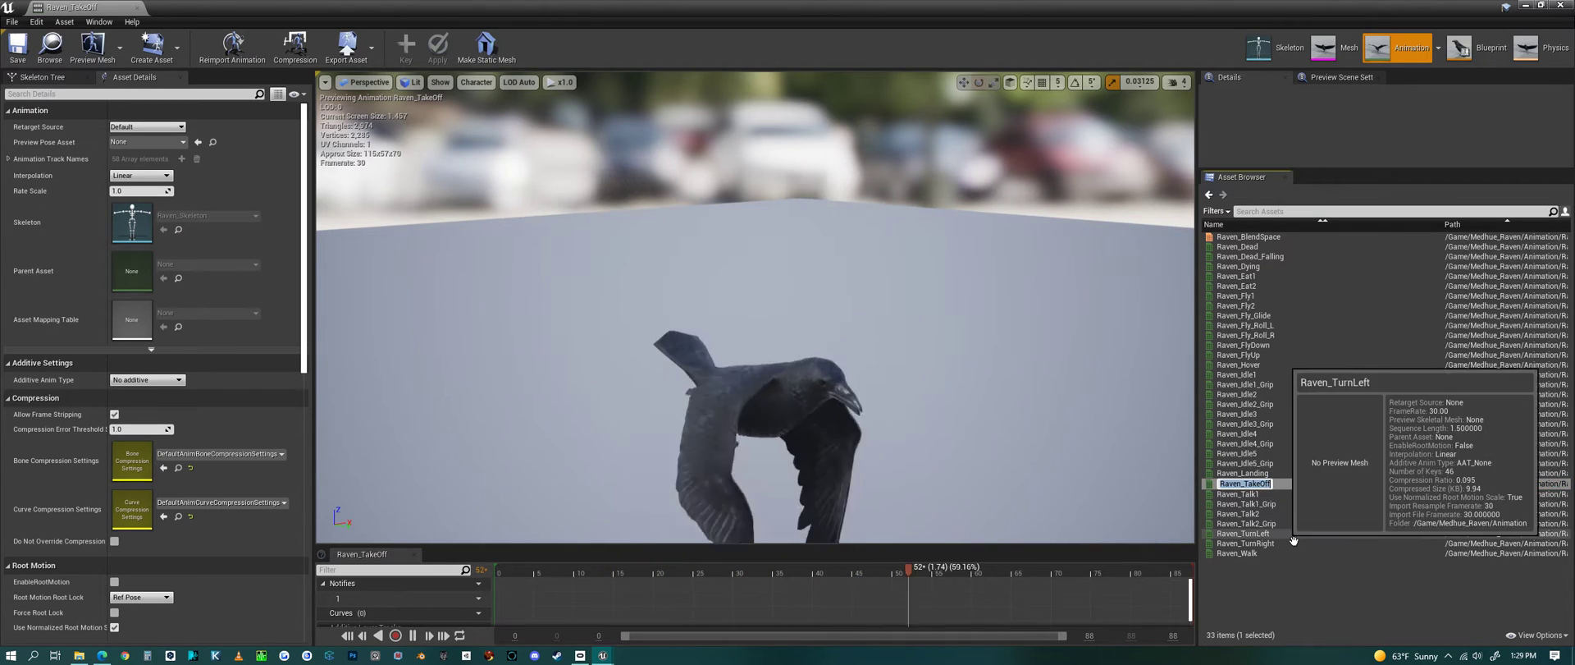
Preview the Raven_Talk1 and Raven_Talk2 animations, each followed by its Grip version.
left_click(1263, 493)
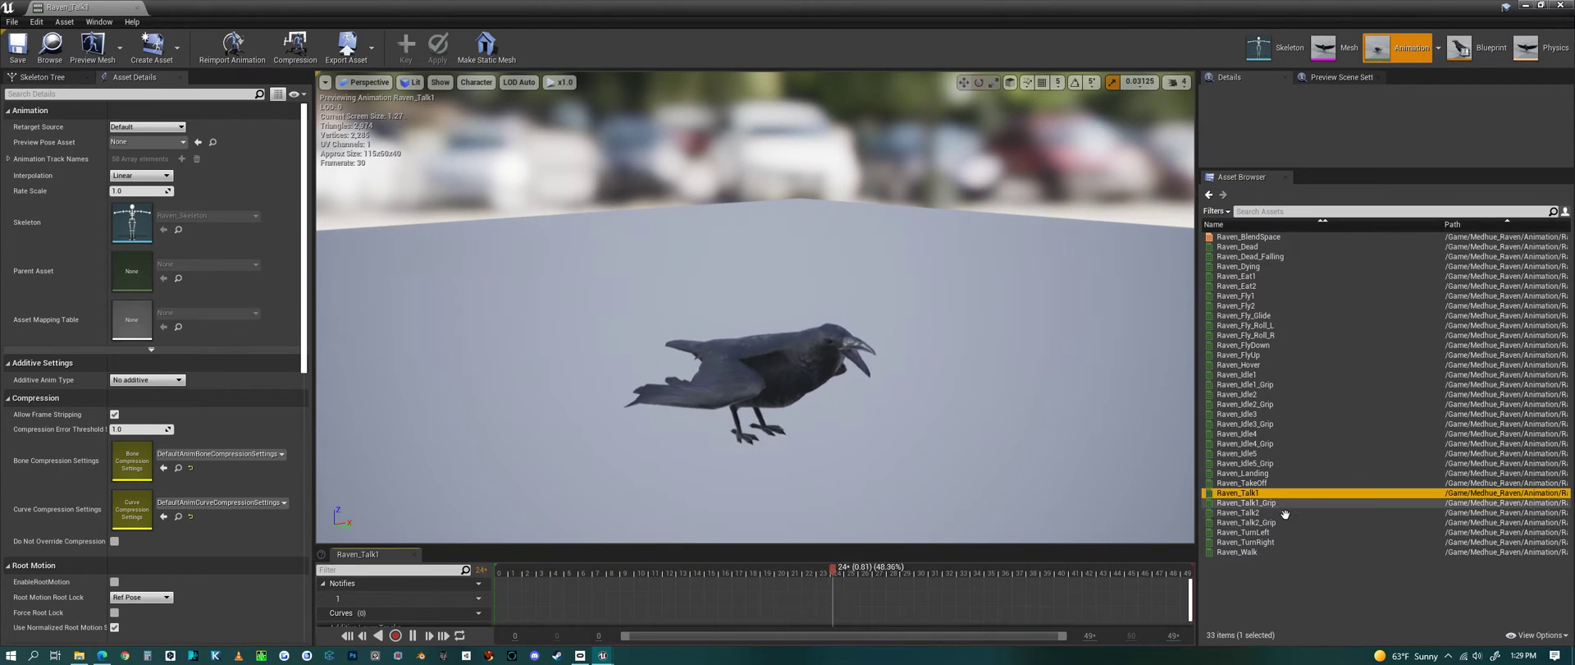
left_click(1254, 502)
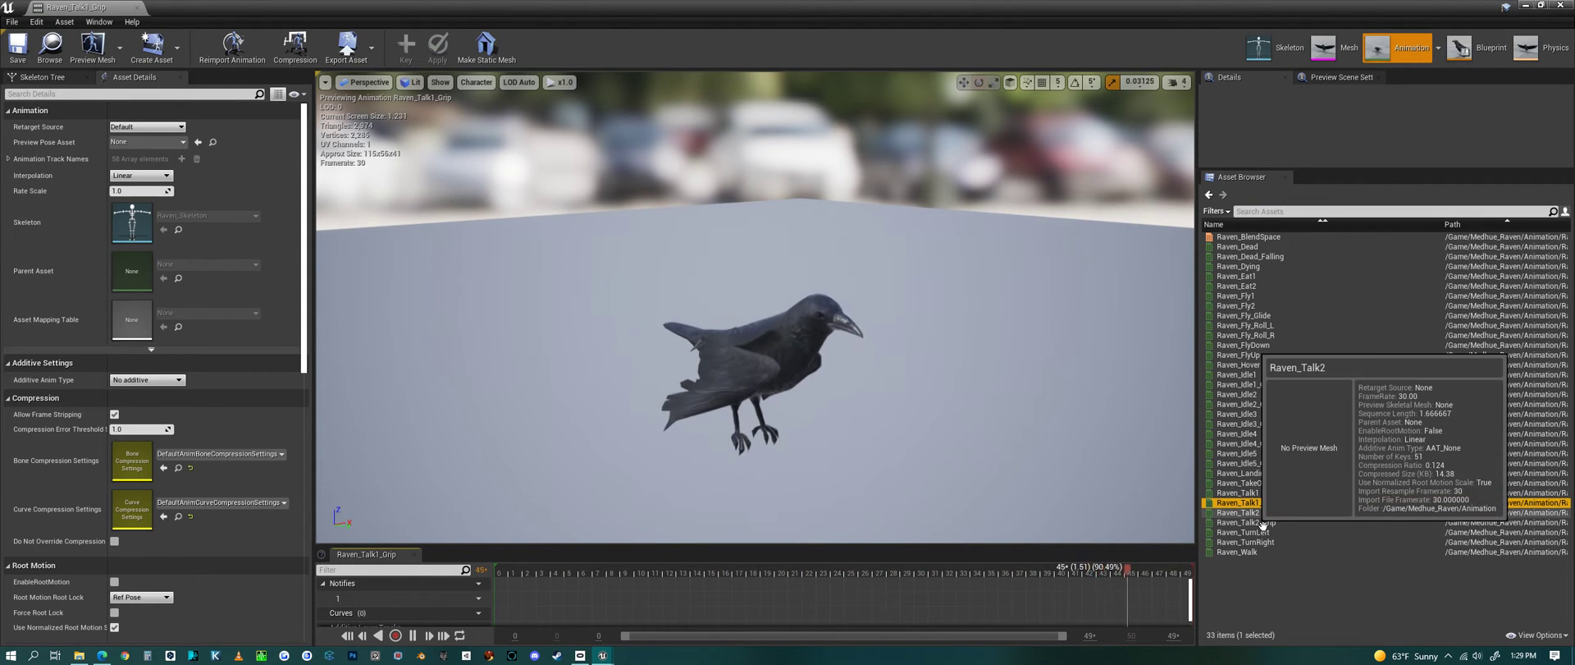
left_click(1256, 512)
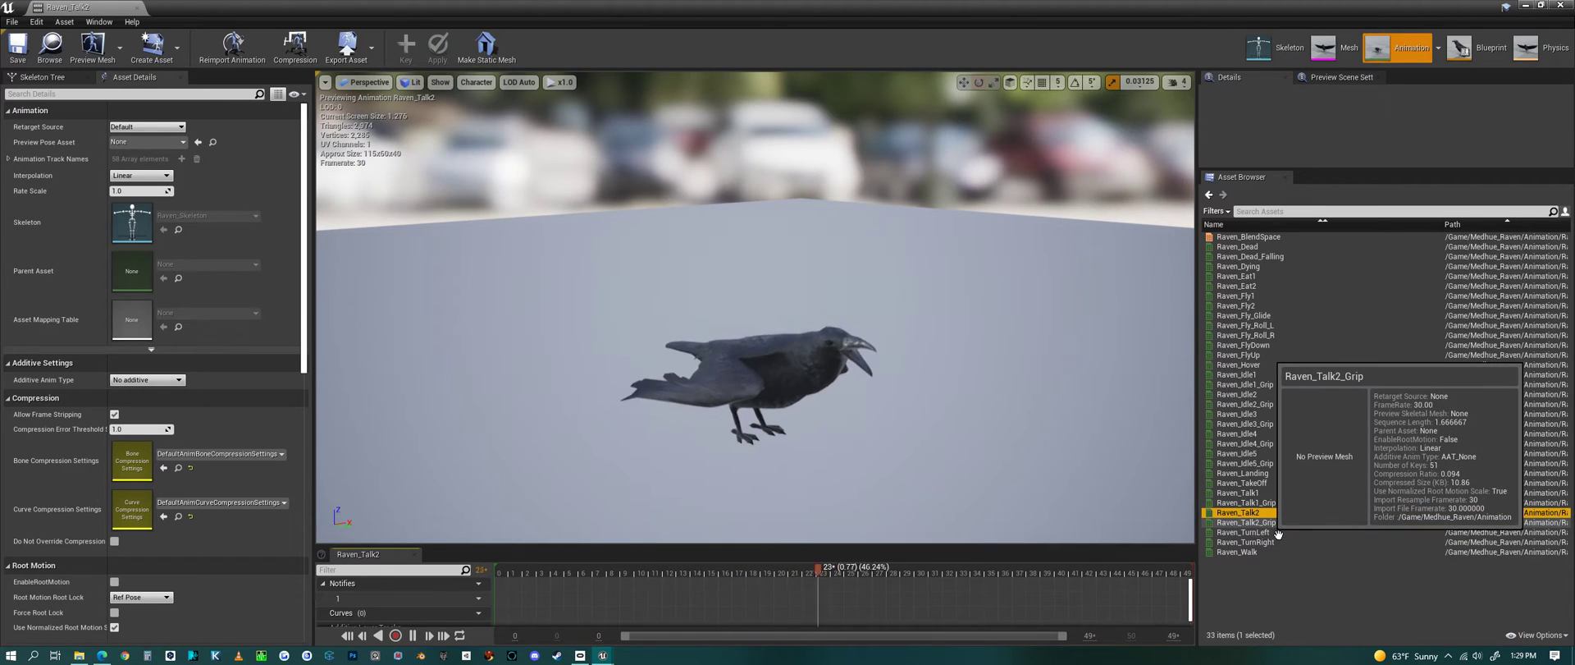
left_click(1277, 525)
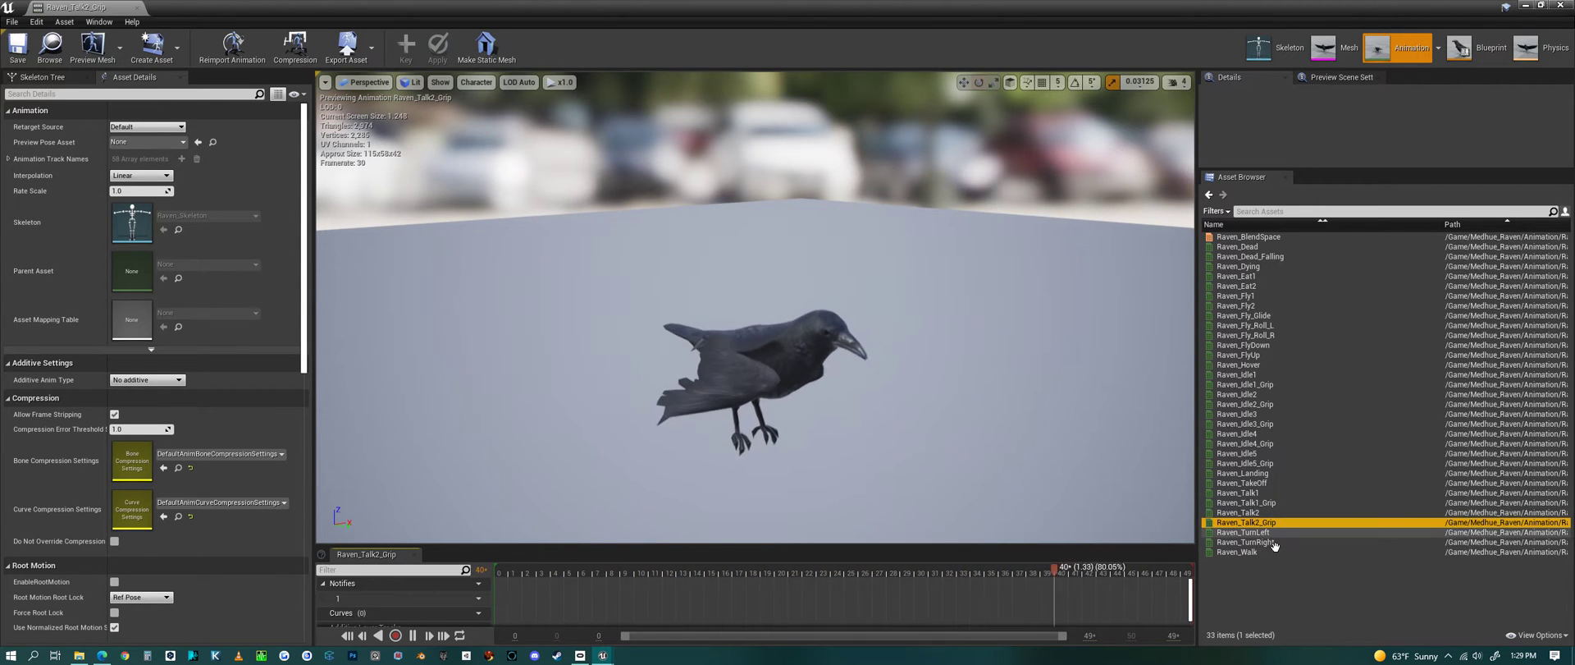
Preview the Raven_TurnLeft, Raven_TurnRight and Raven_Walk animations.
left_click(1275, 534)
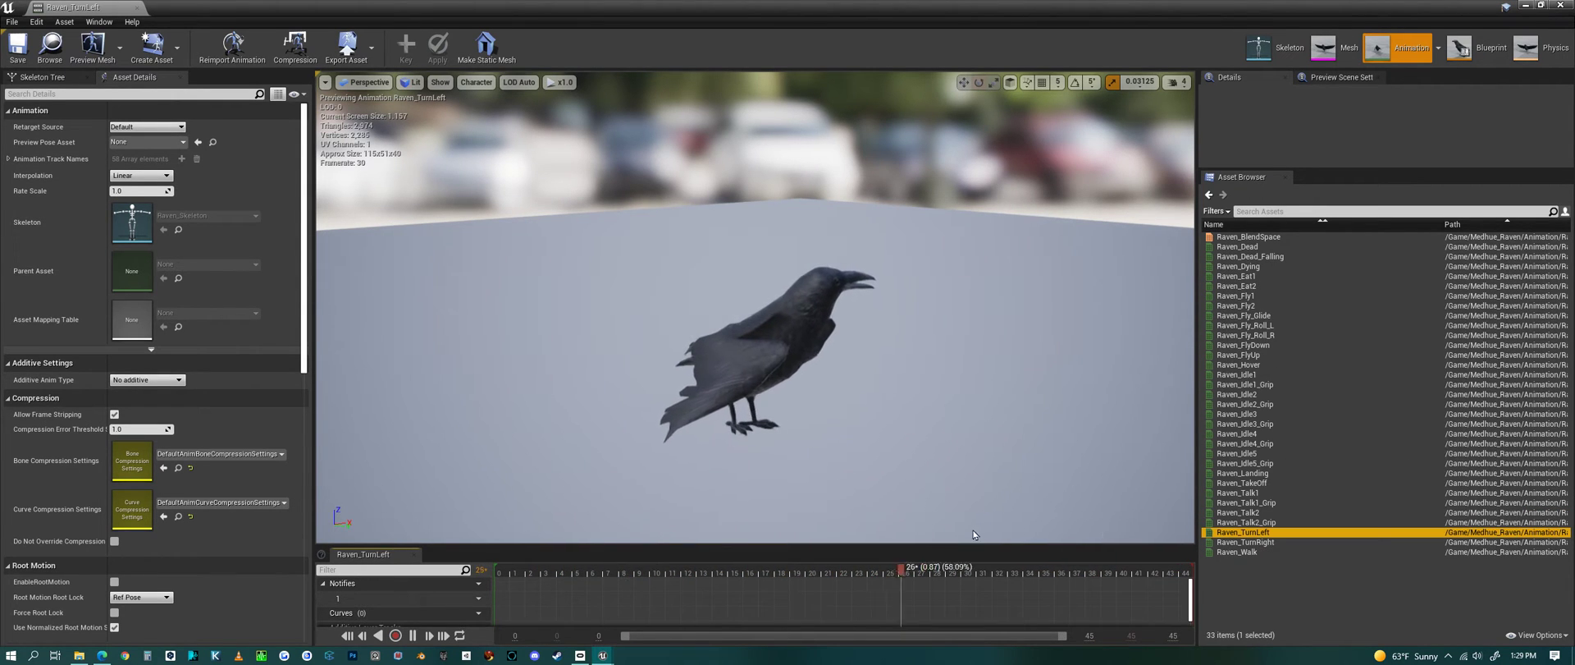
left_click(1264, 543)
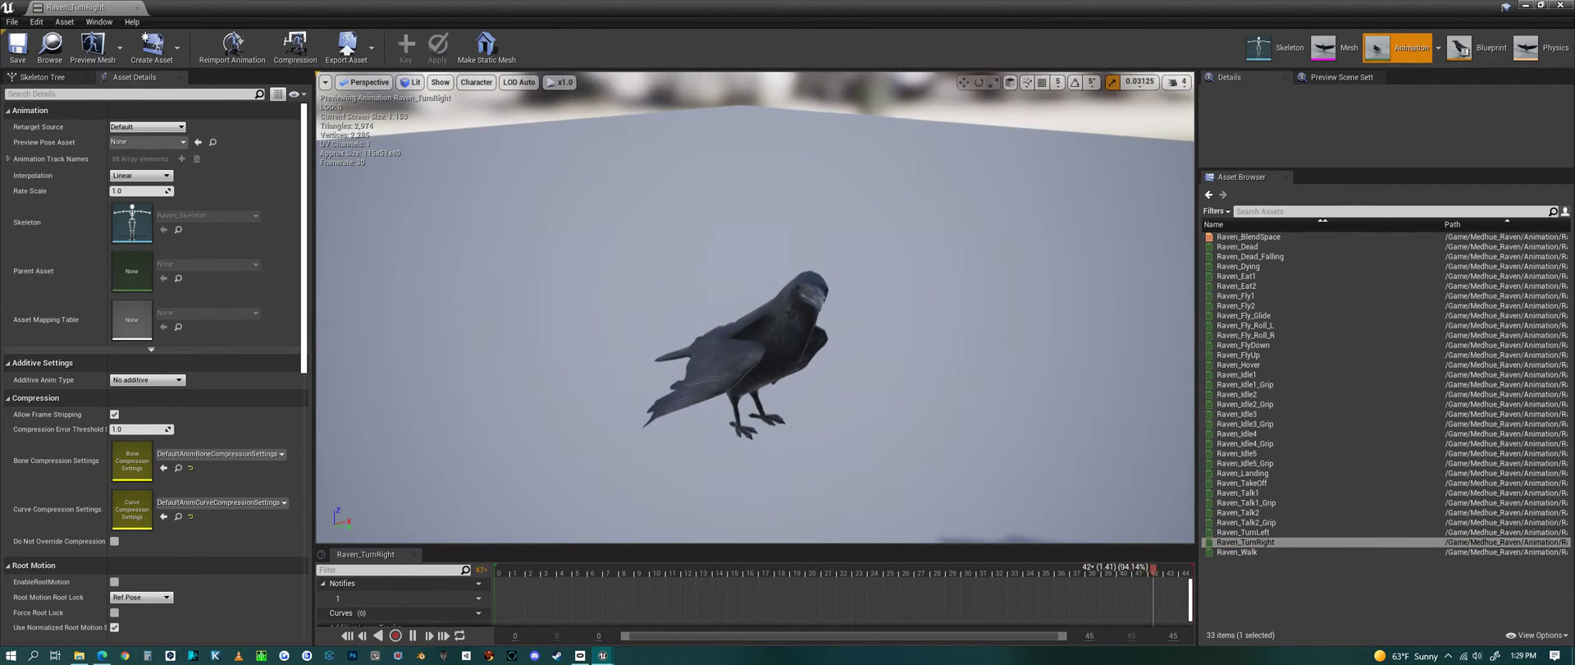
left_click(1243, 552)
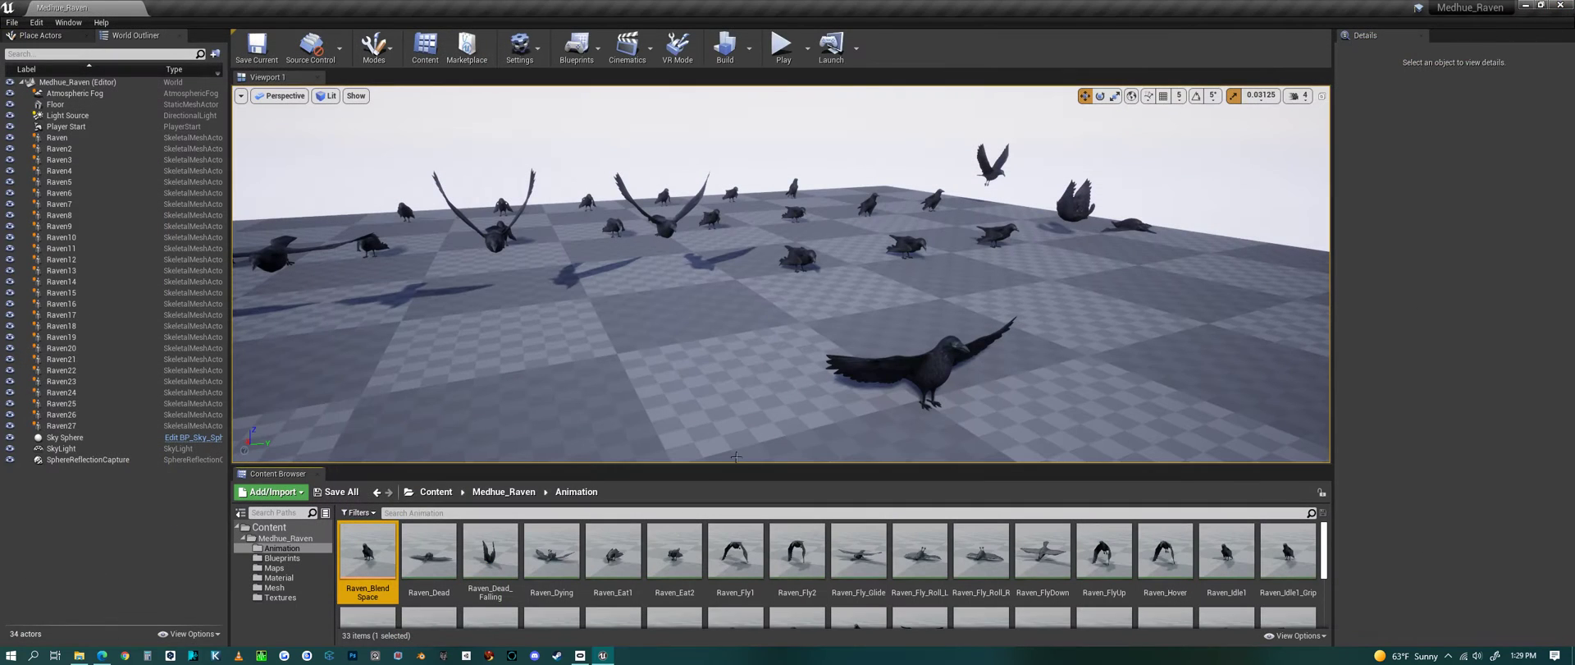
Open the Raven_AI_Map level from the Medhue_Raven Maps folder and view its floor with the raven NPCs and landing points.
left_click(504, 491)
left_click(328, 567)
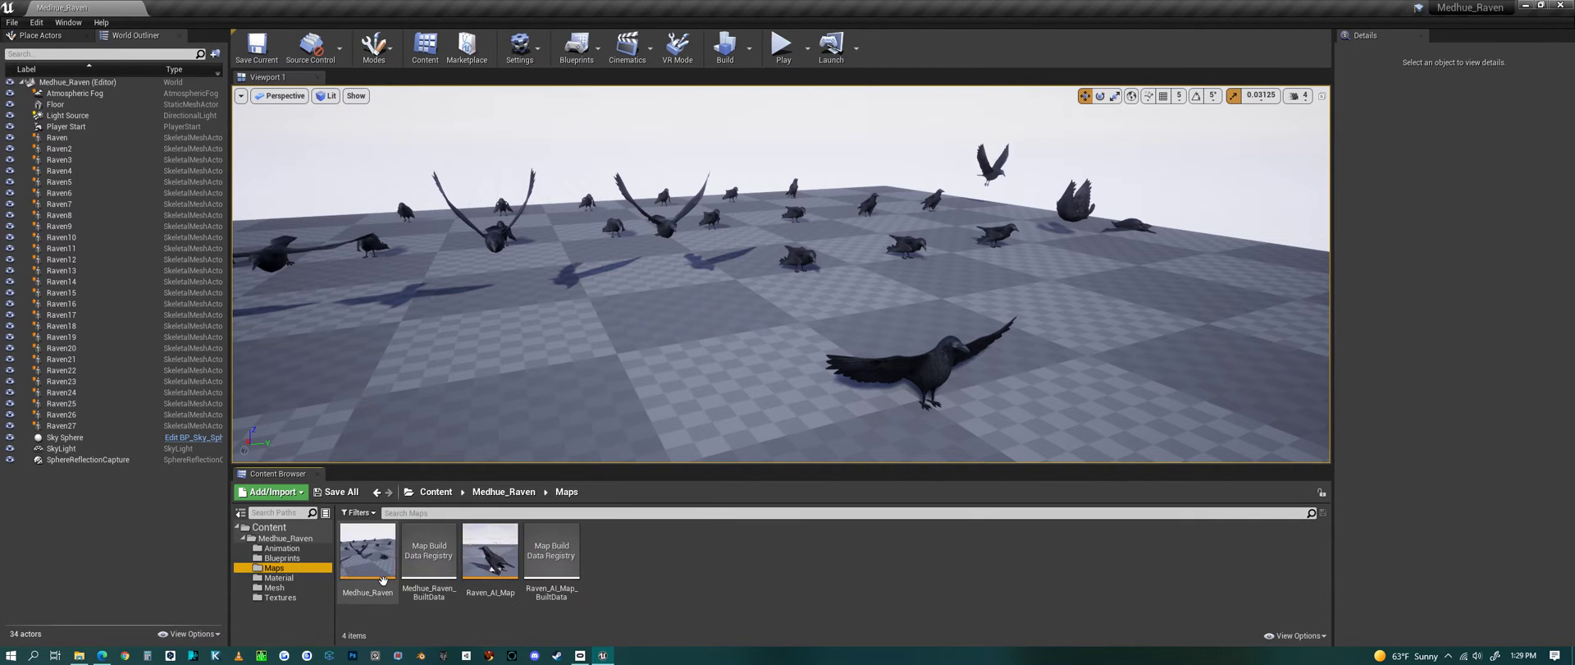
double_click(492, 576)
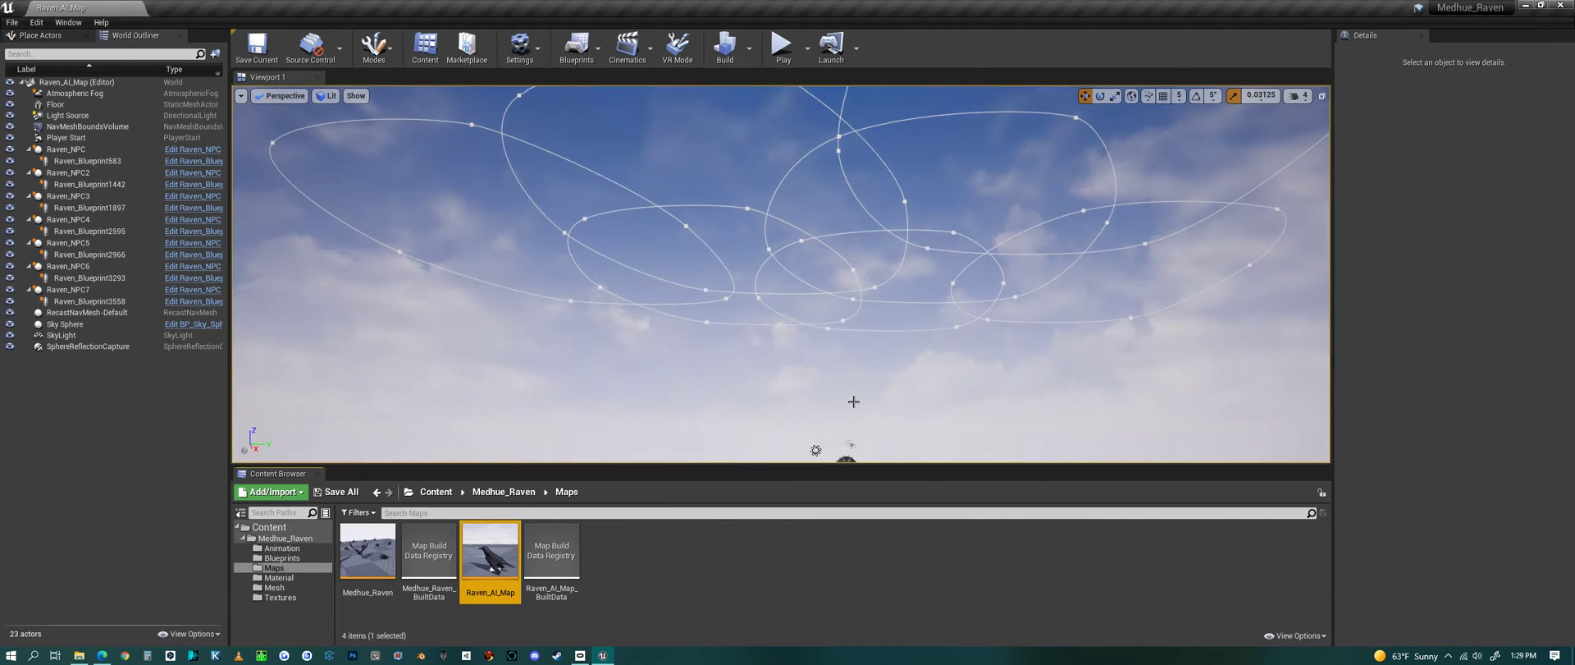
right_click_drag(955, 369, 968, 288)
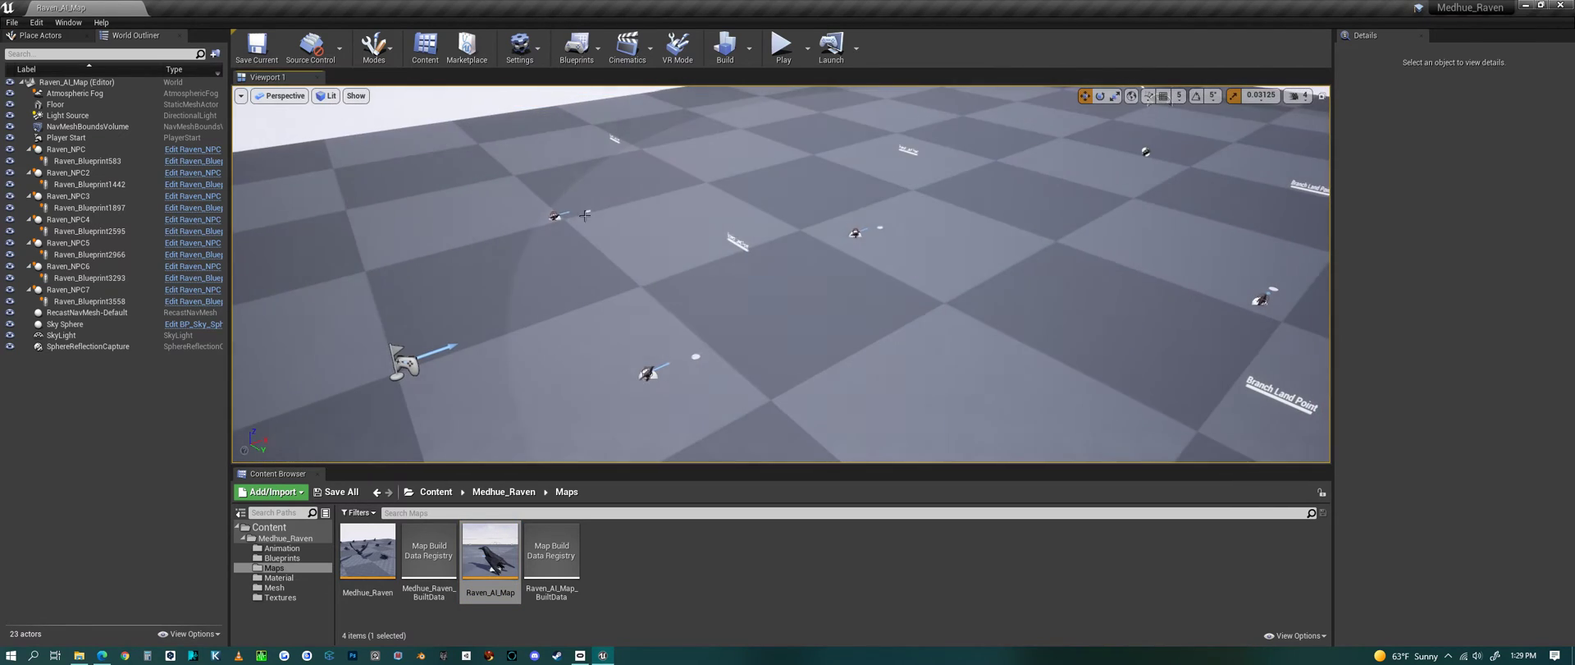
Play the Raven_AI_Map level, move around the floor to watch the ravens roam and fly, and stop the play session.
left_click(783, 48)
key("s")
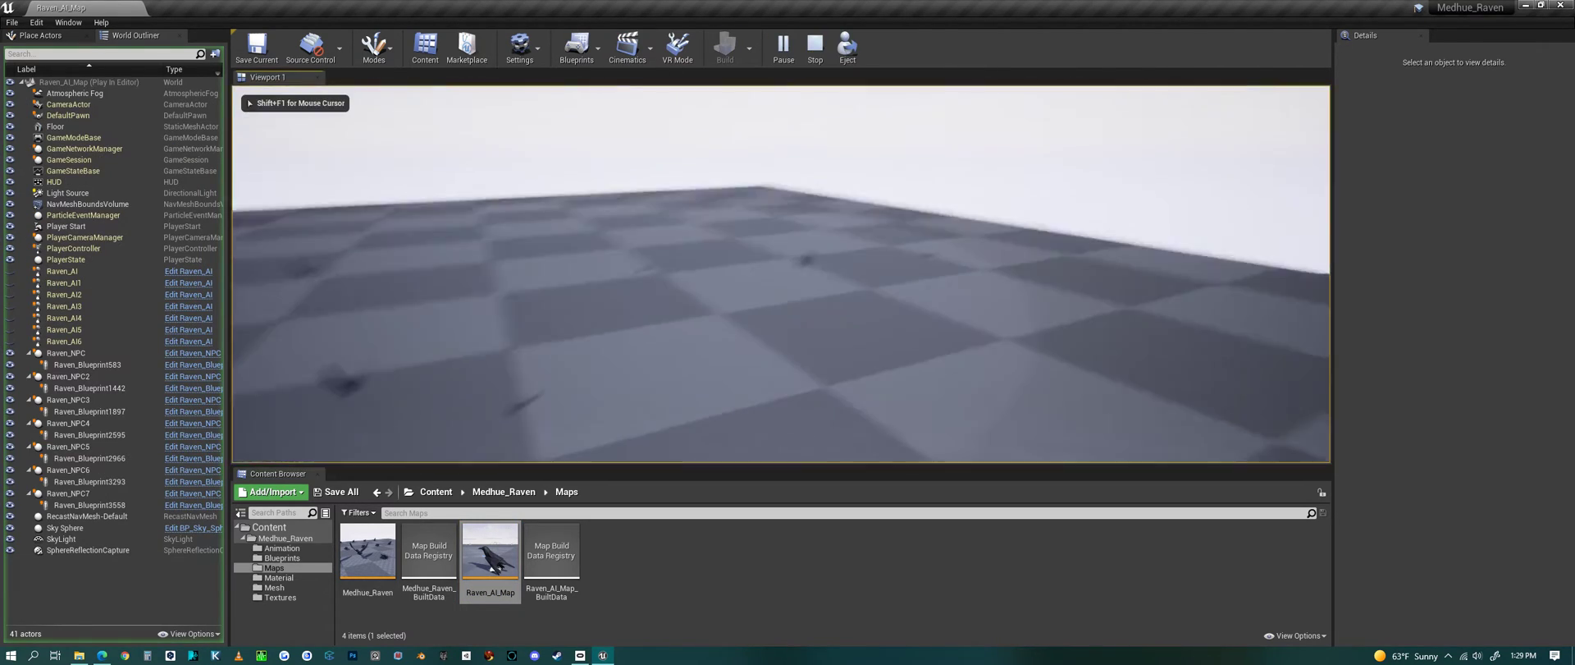
key("d")
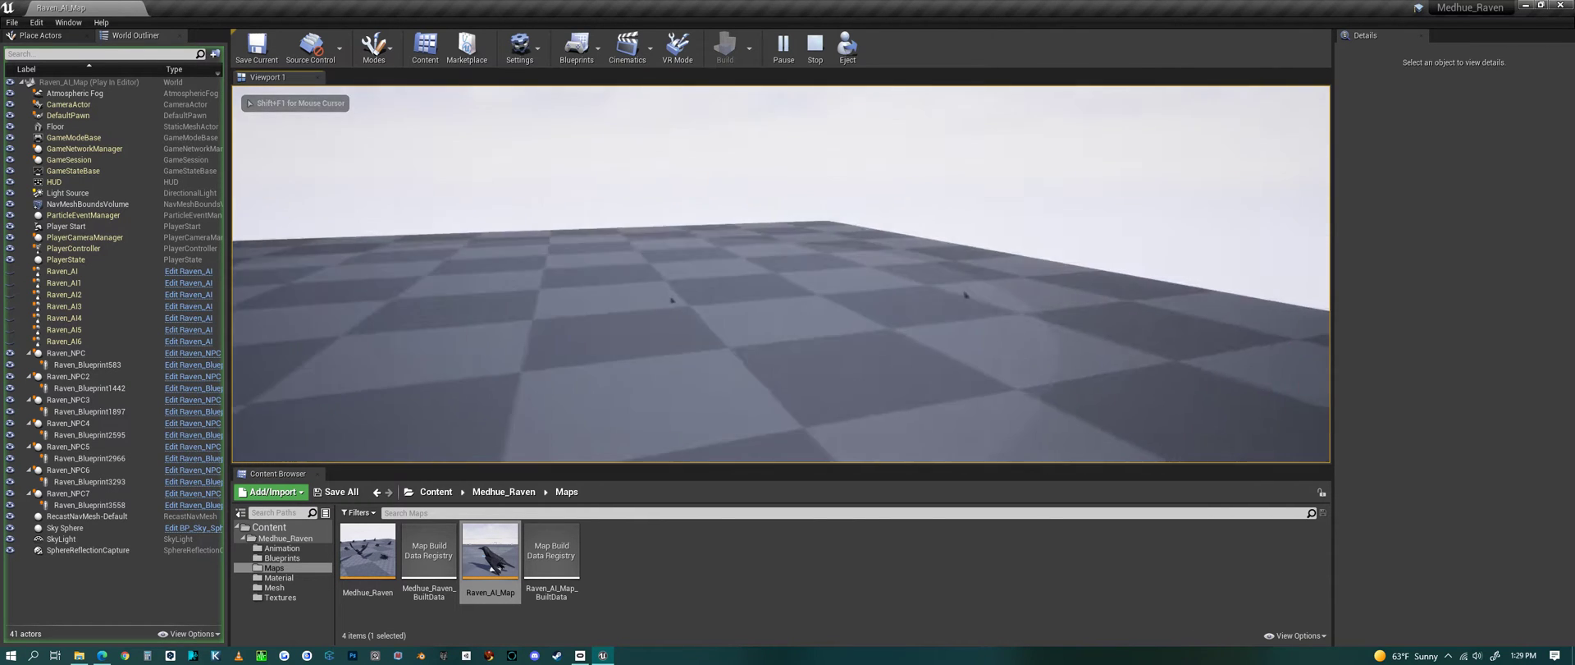
key("a")
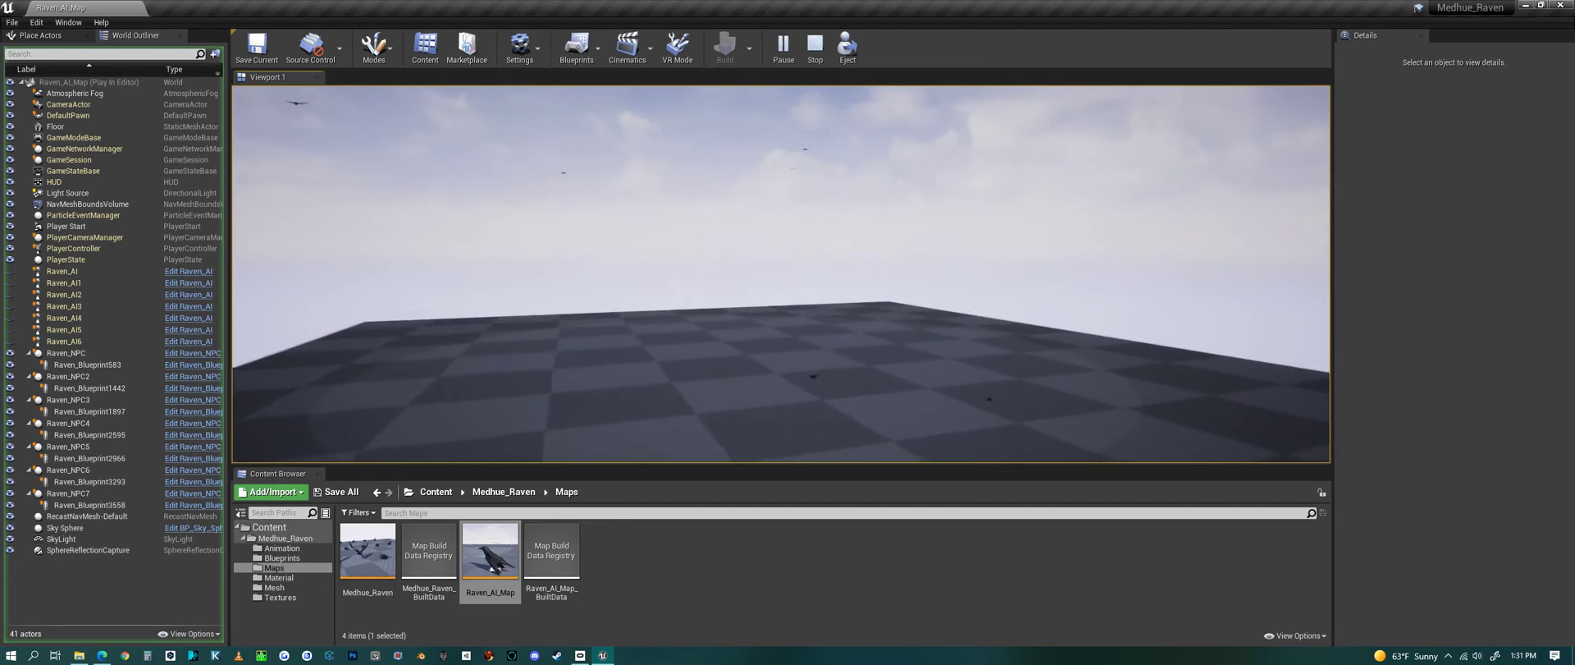
key("Escape")
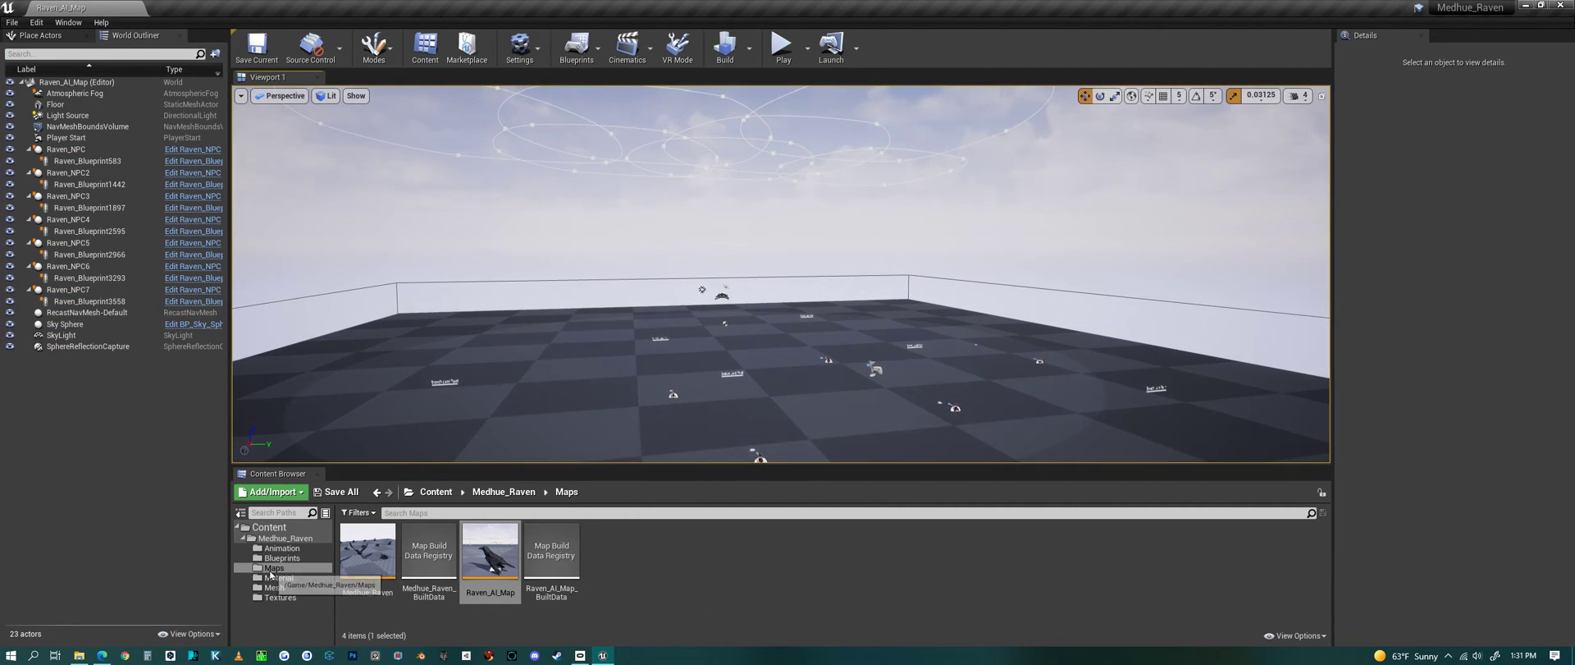
Open Raven_AnimBlueprint from the Blueprints folder and view its Locomotion state machine with all states selected.
left_click(282, 559)
double_click(427, 554)
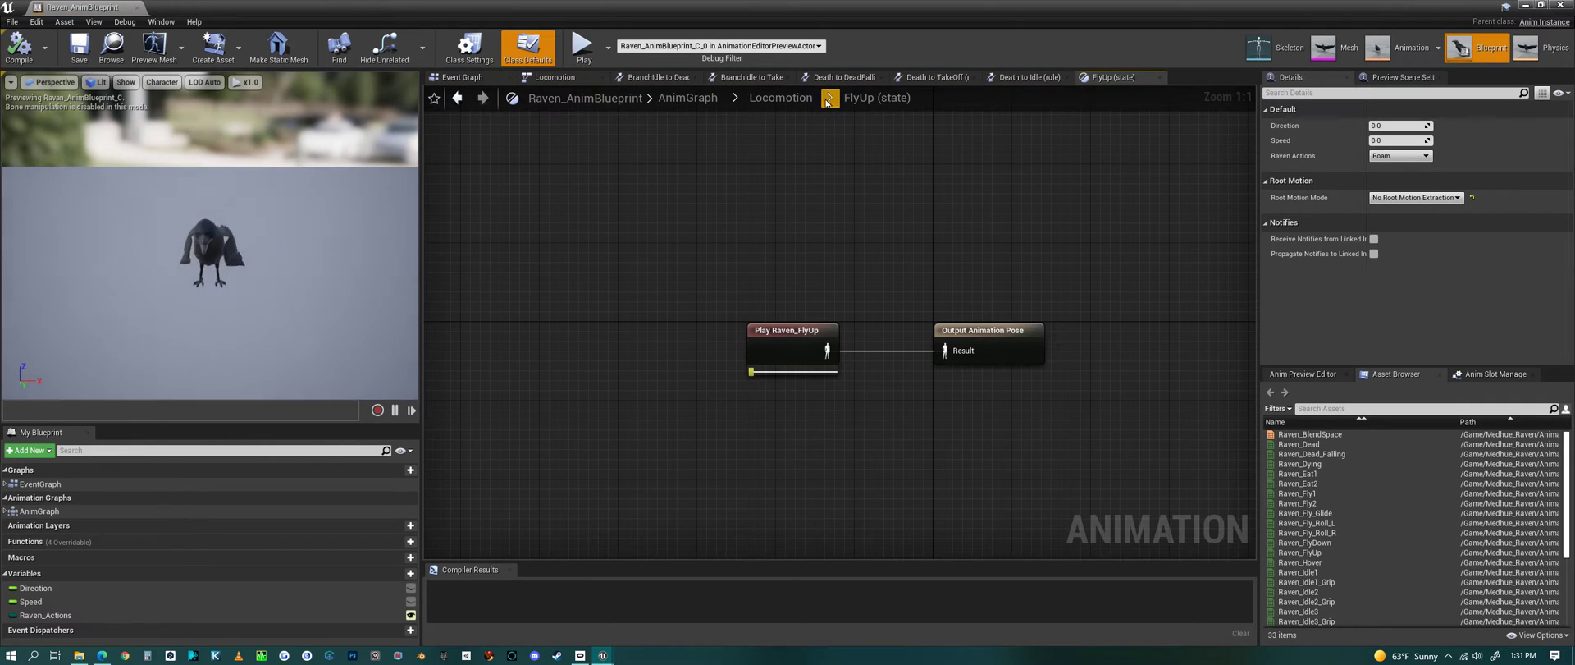
left_click(790, 101)
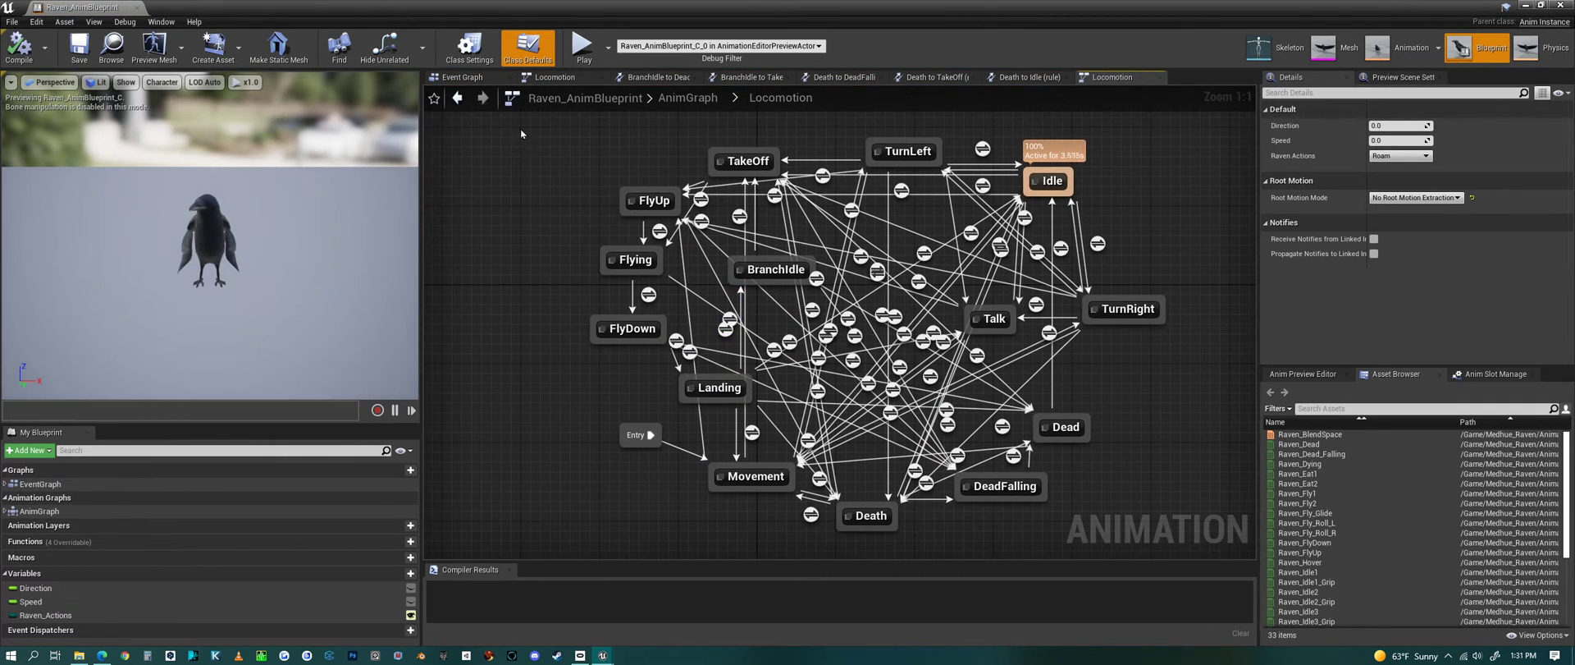
left_click_drag(522, 123, 1173, 530)
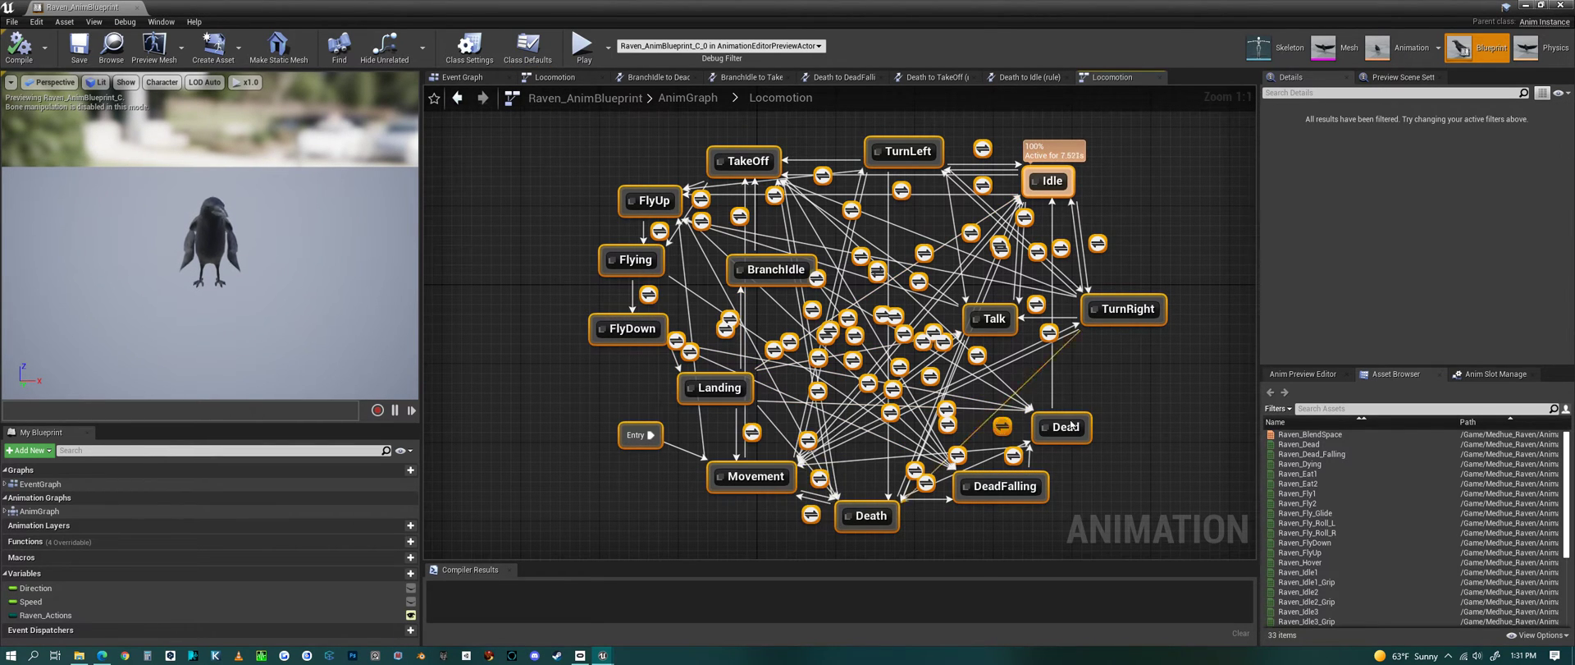
mouse_move(966, 454)
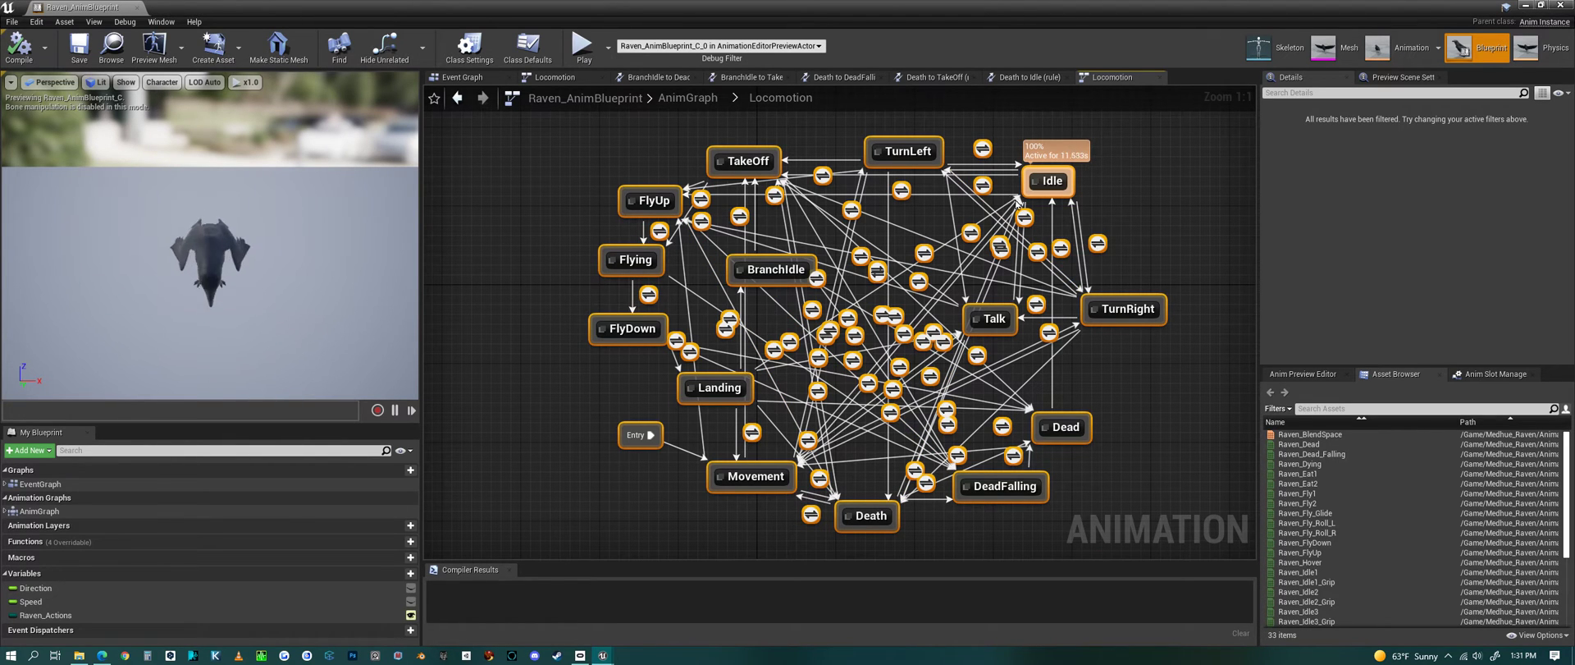
Examine the Idle and BranchIdle states, select the whole Locomotion state machine for an overview, and close the animation blueprint.
left_click(1053, 180)
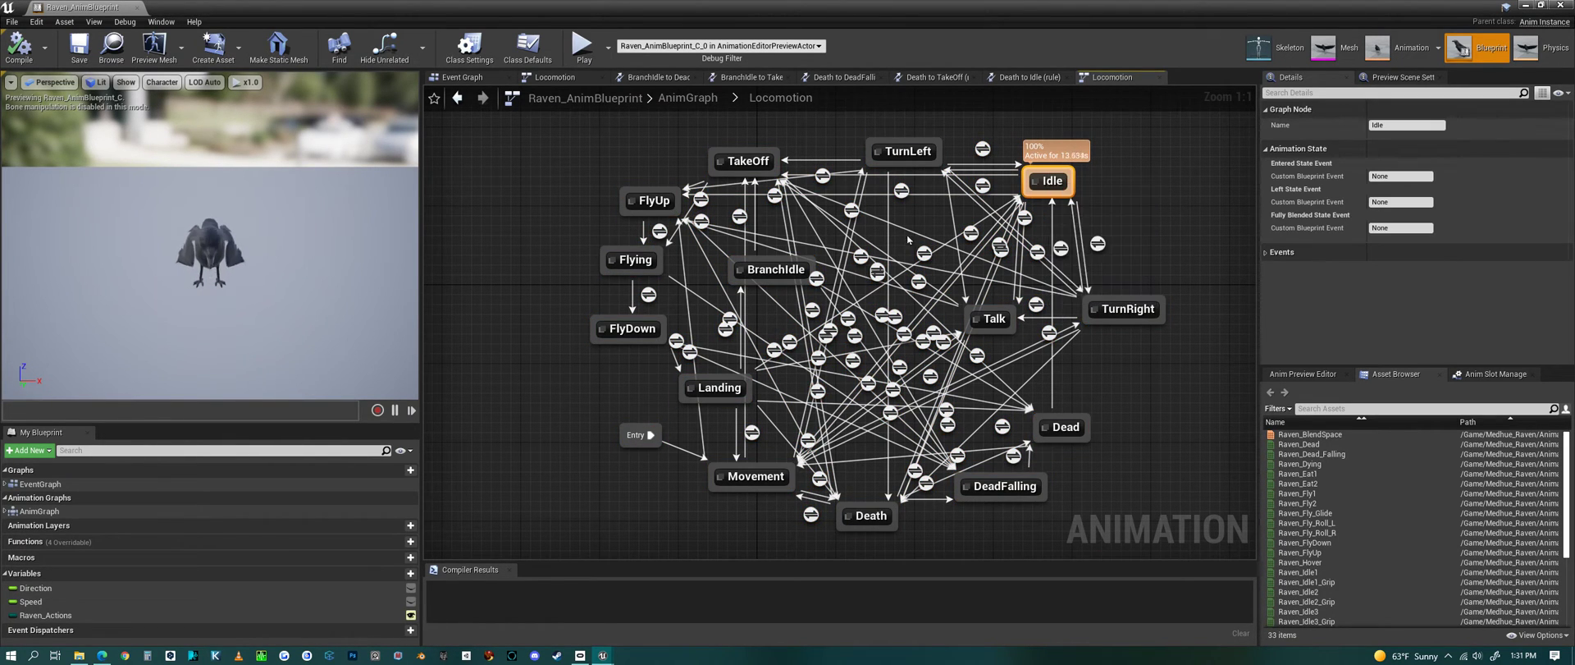
mouse_move(1060, 196)
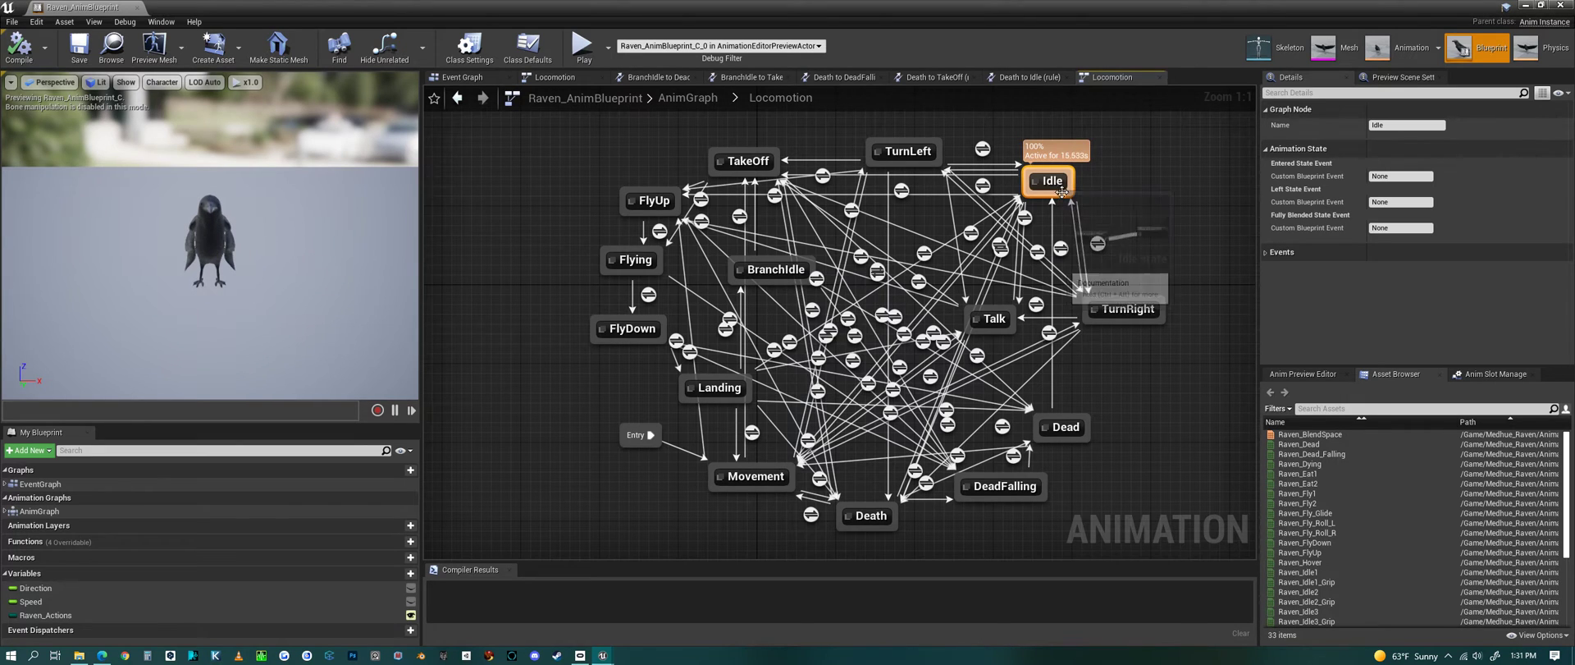
left_click(772, 271)
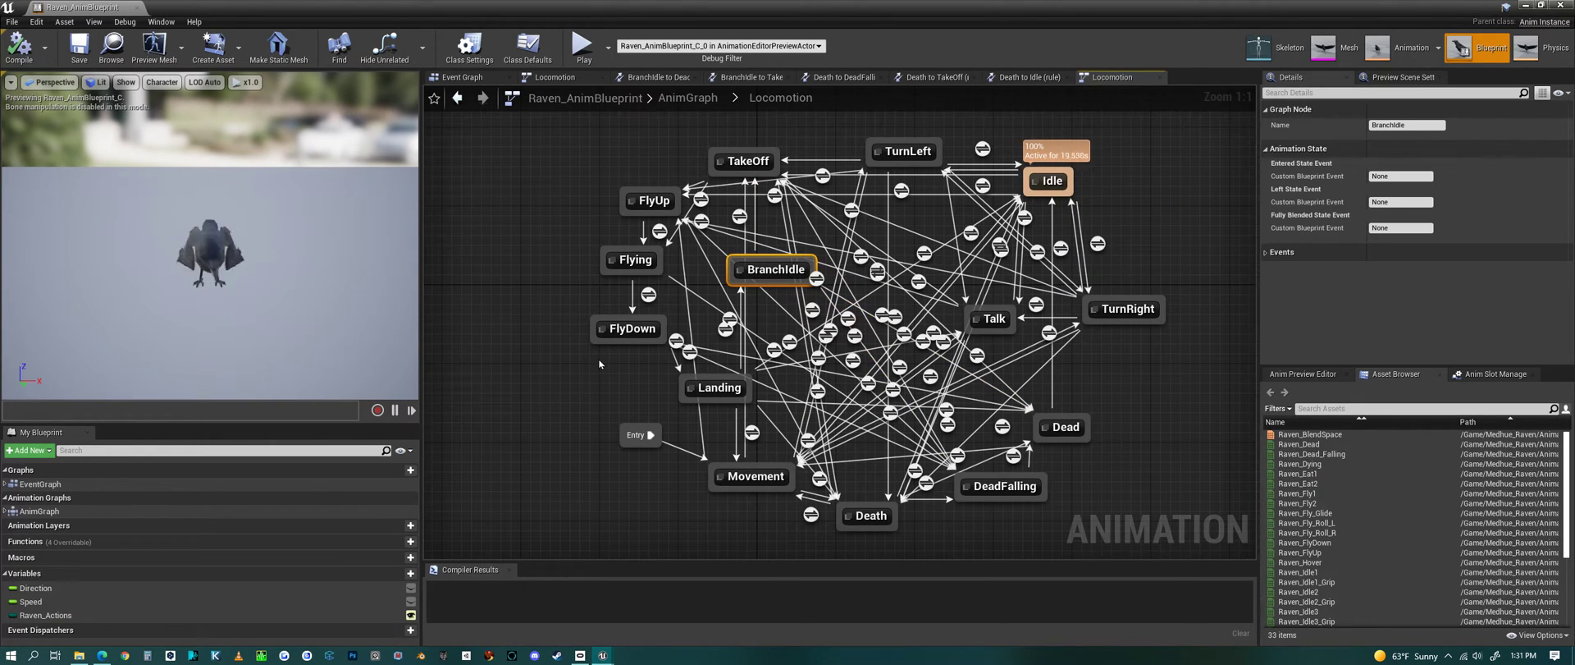
scroll(599, 363, "down", 1)
left_click_drag(519, 153, 1116, 518)
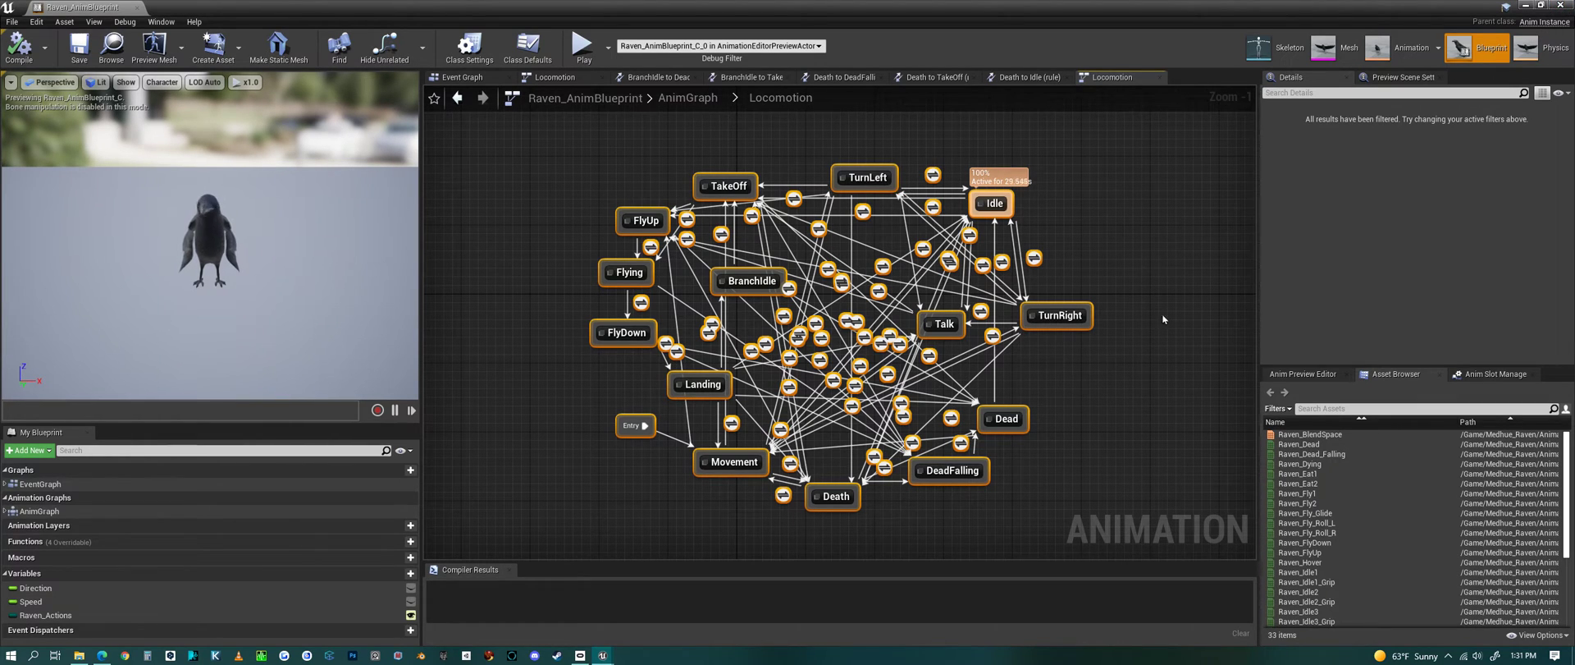
left_click(1561, 7)
Open Raven_Blueprint and bring the commented node groups of its Event Graph into view.
left_click(510, 545)
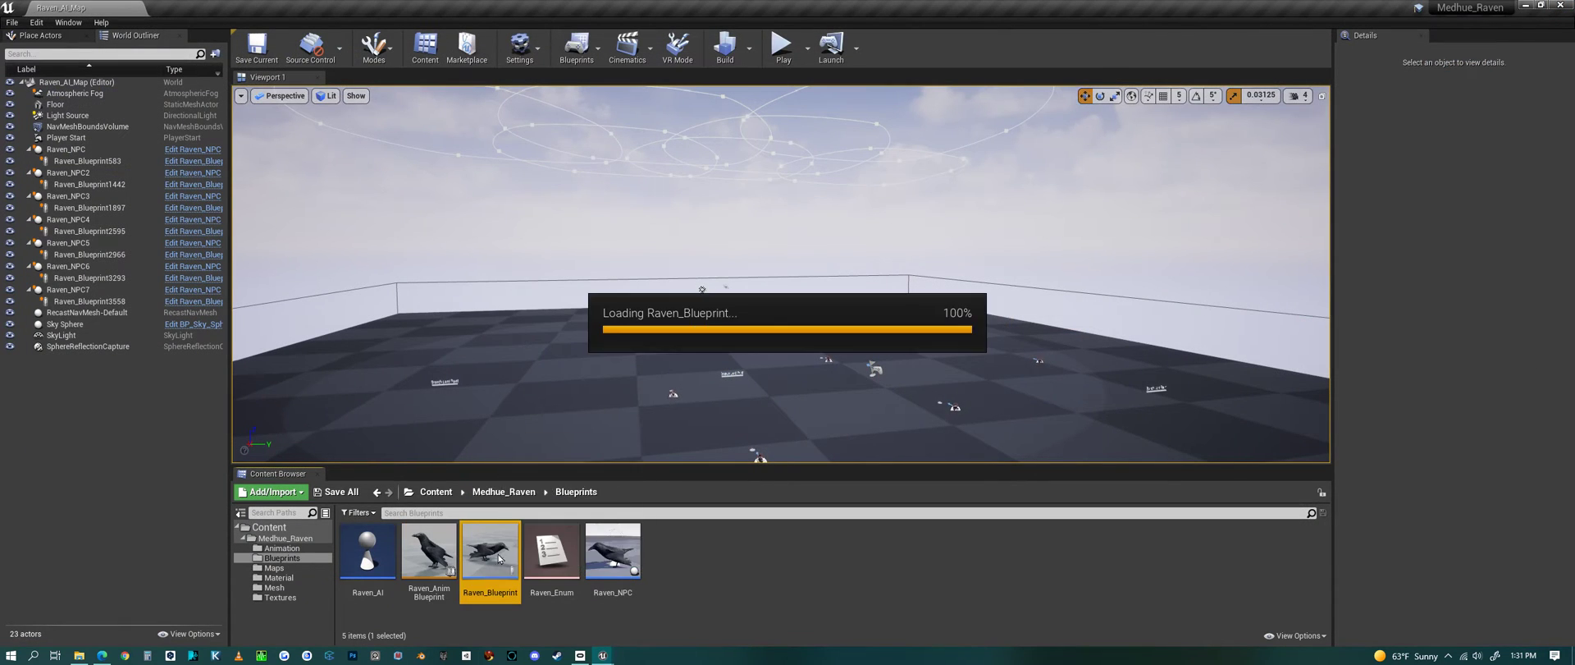
double_click(511, 545)
scroll(855, 205, "down", 7)
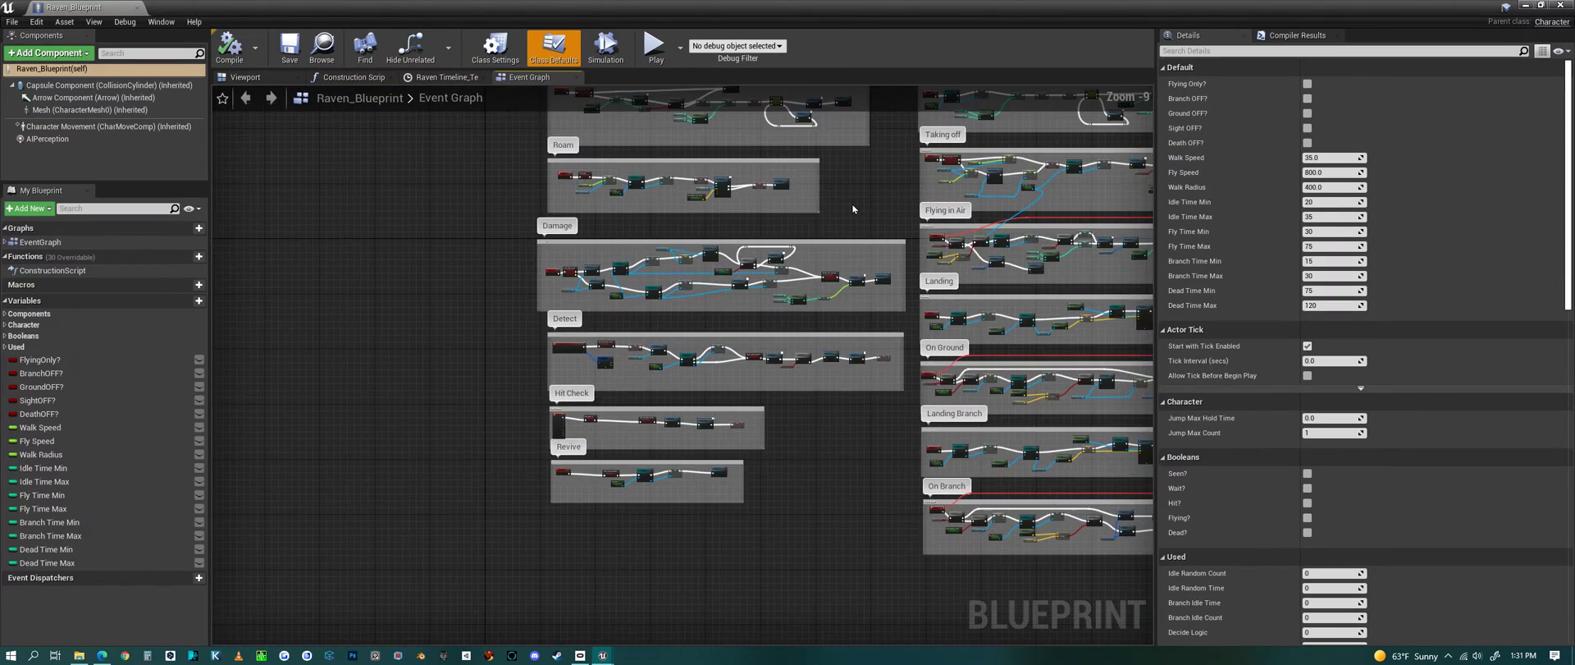
scroll(558, 267, "up", 3)
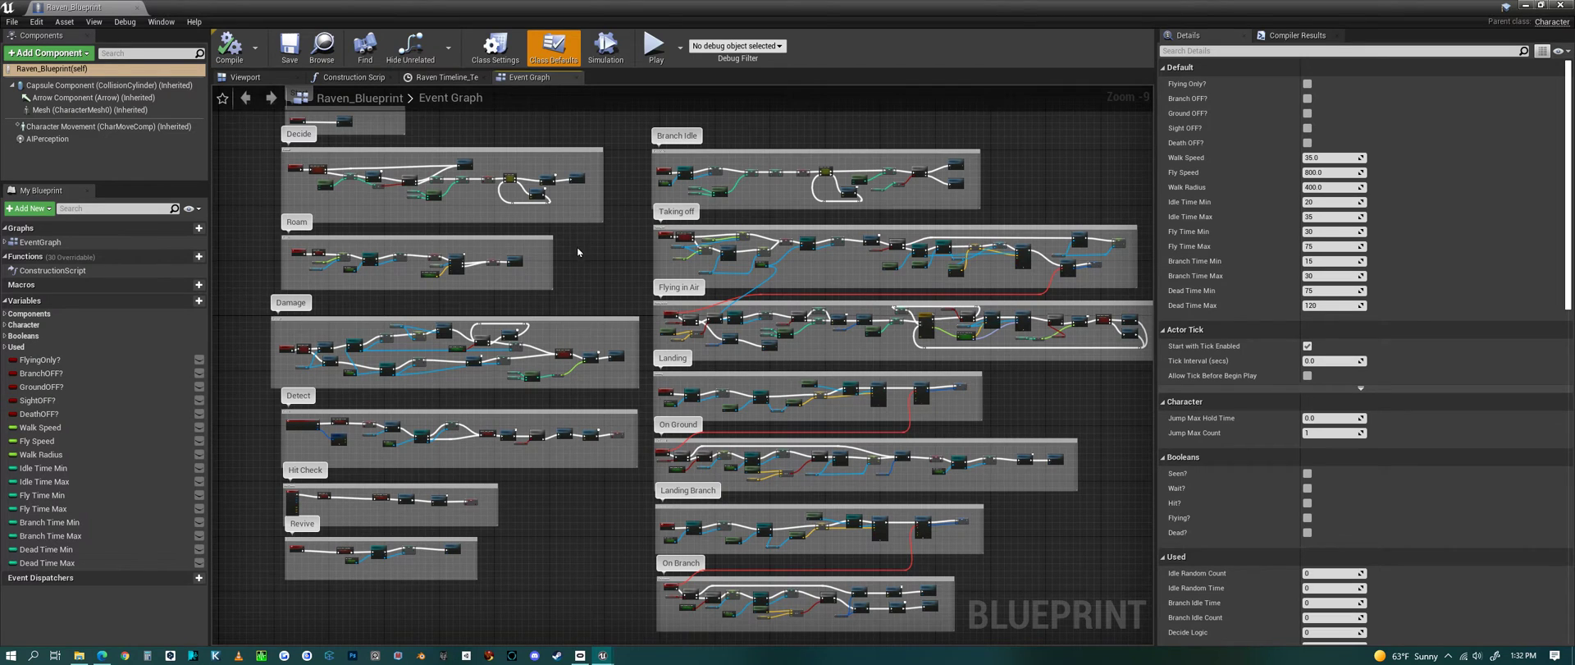
right_click_drag(577, 254, 563, 250)
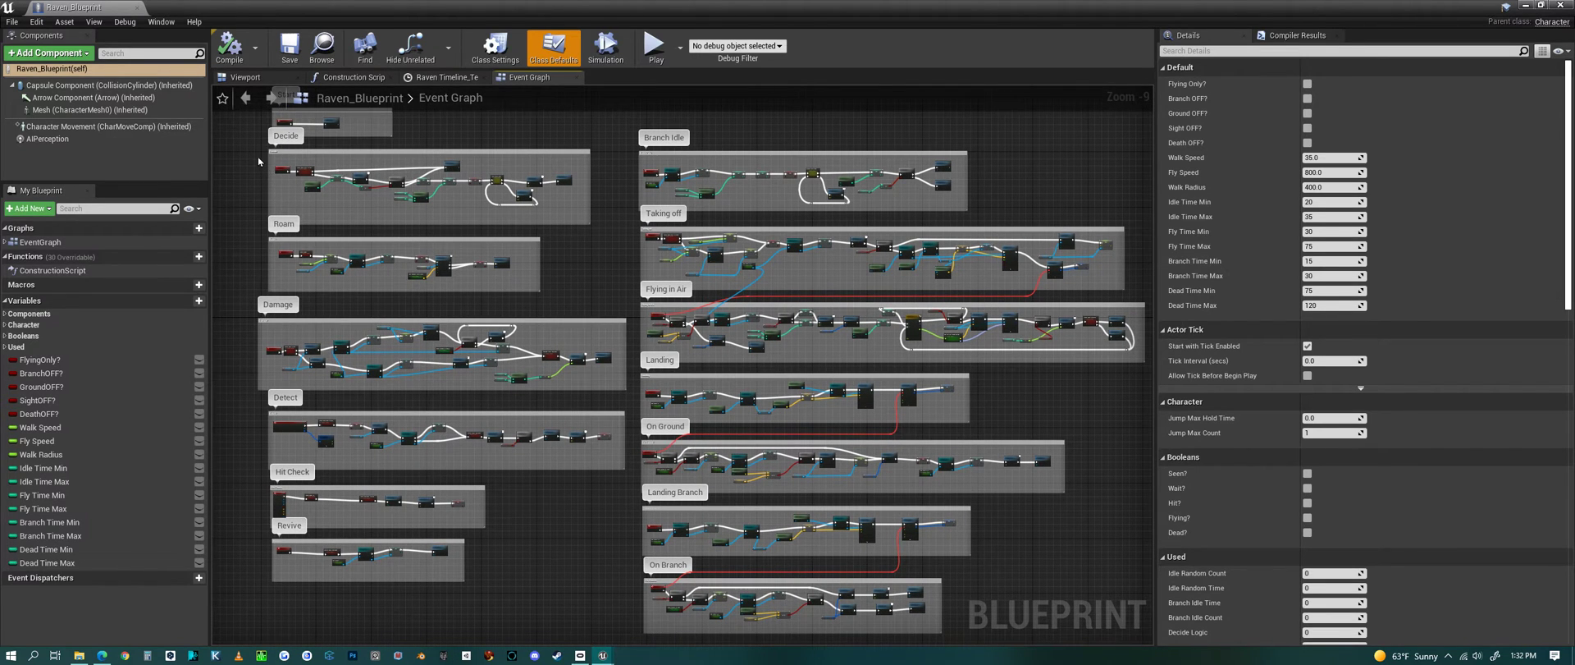
Highlight the Decide, Roam, Damage, Detect, Hit Check and Revive node groups one after another.
left_click_drag(262, 151, 579, 226)
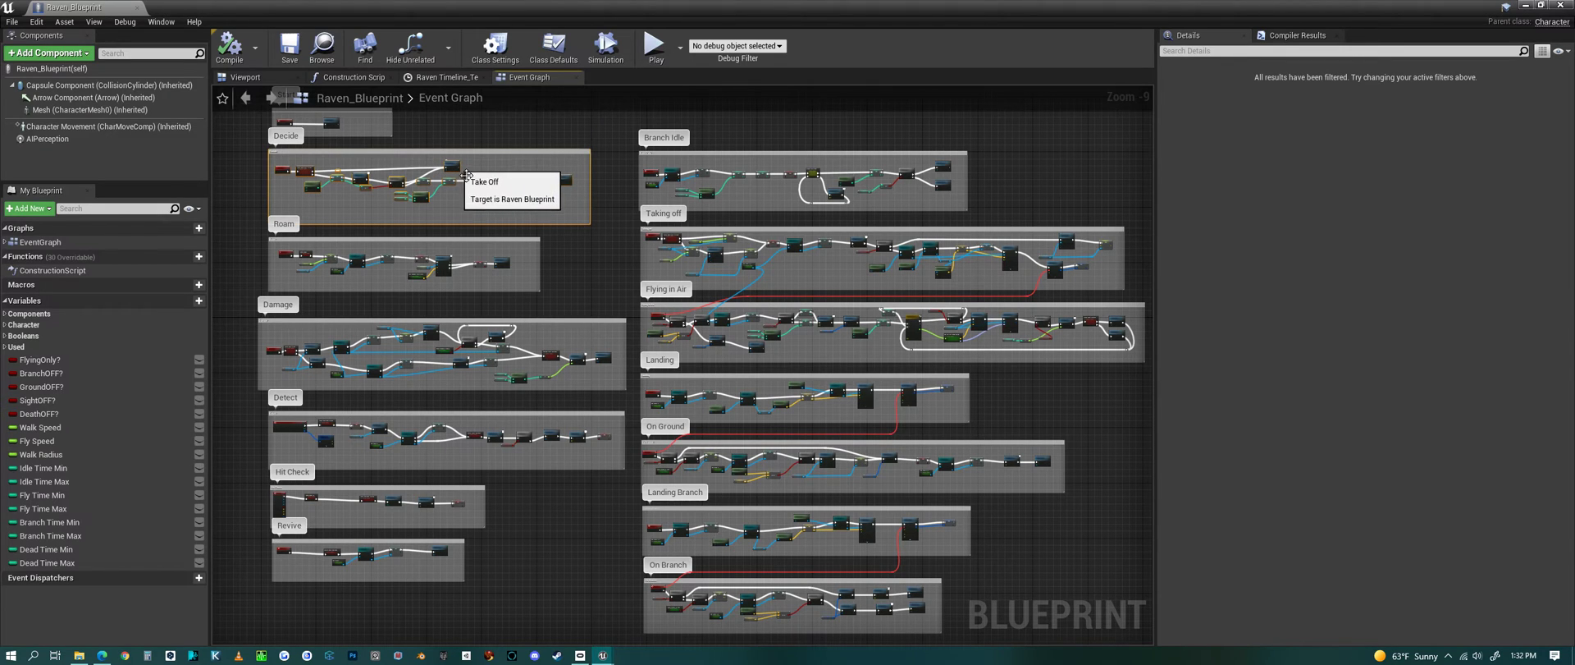
left_click_drag(251, 234, 353, 284)
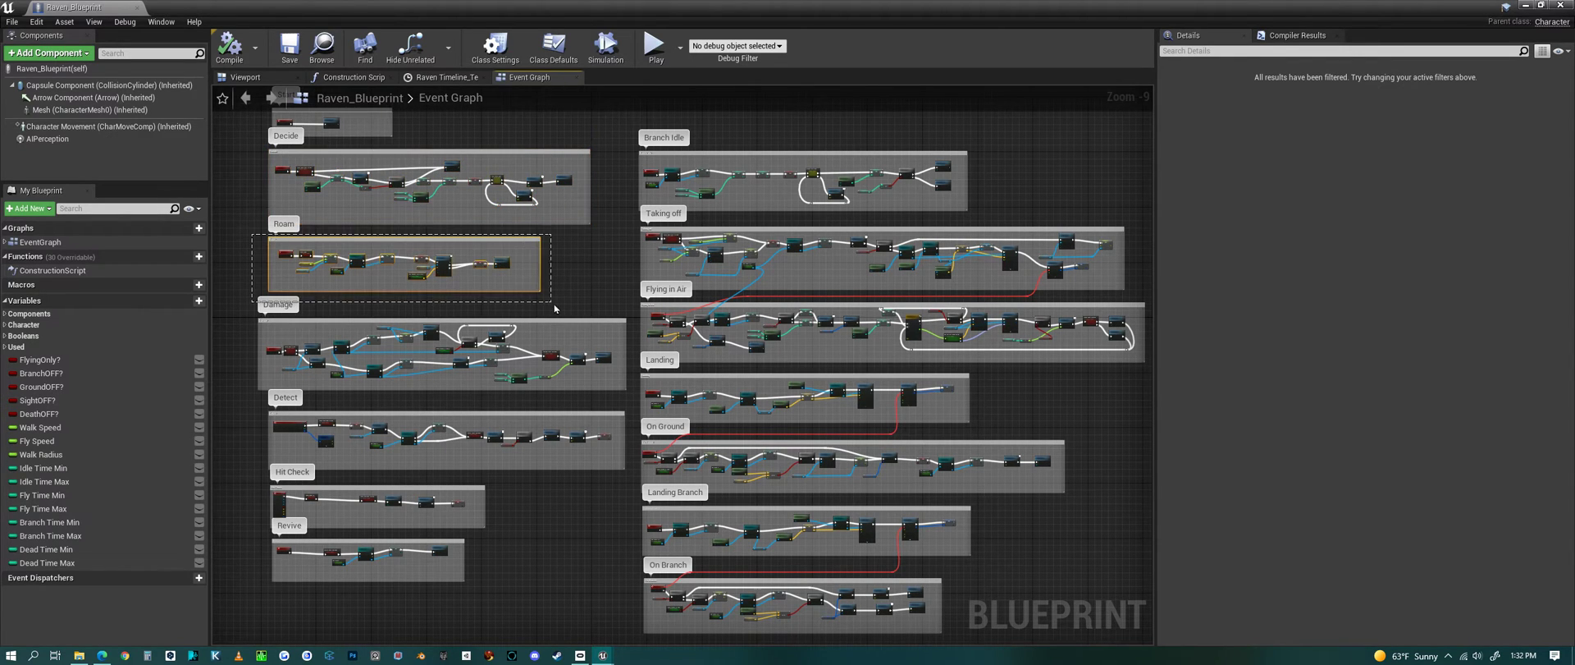
left_click_drag(247, 322, 620, 396)
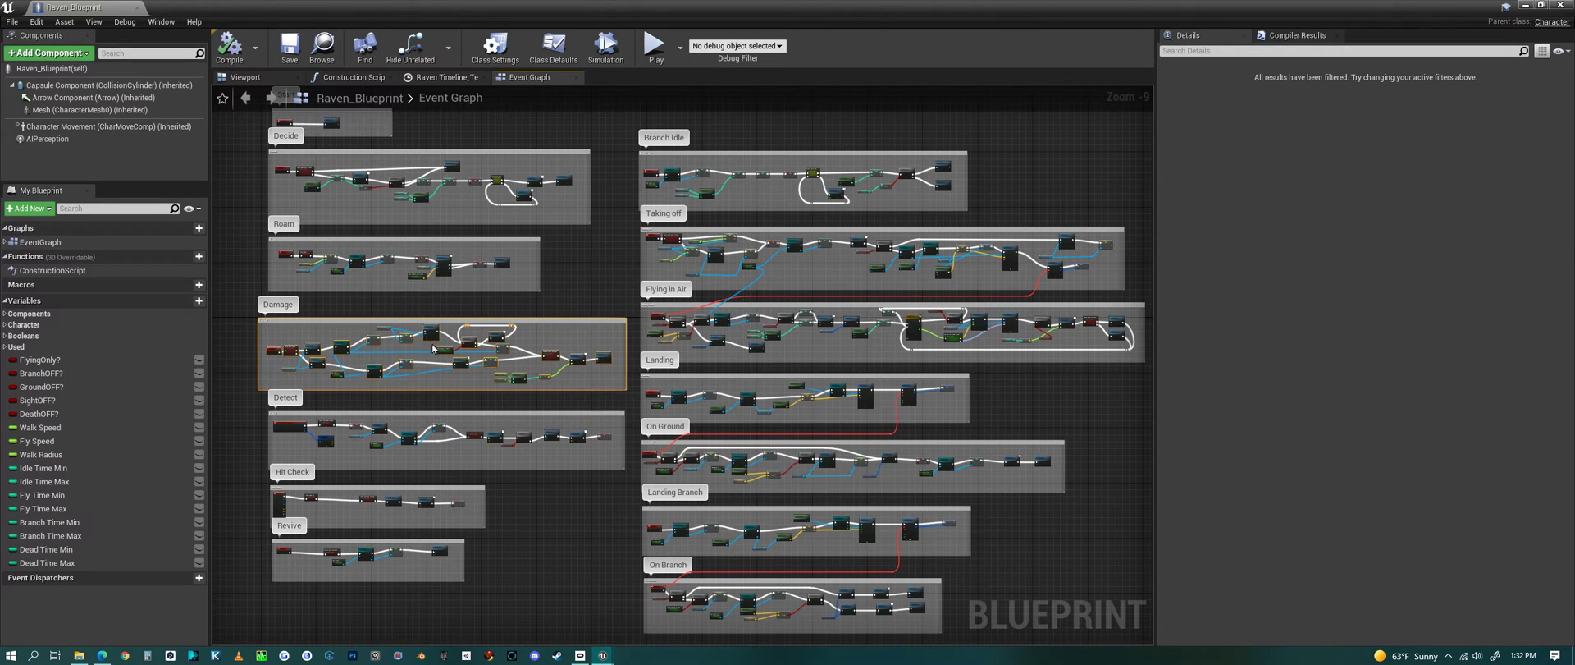
left_click_drag(254, 414, 620, 469)
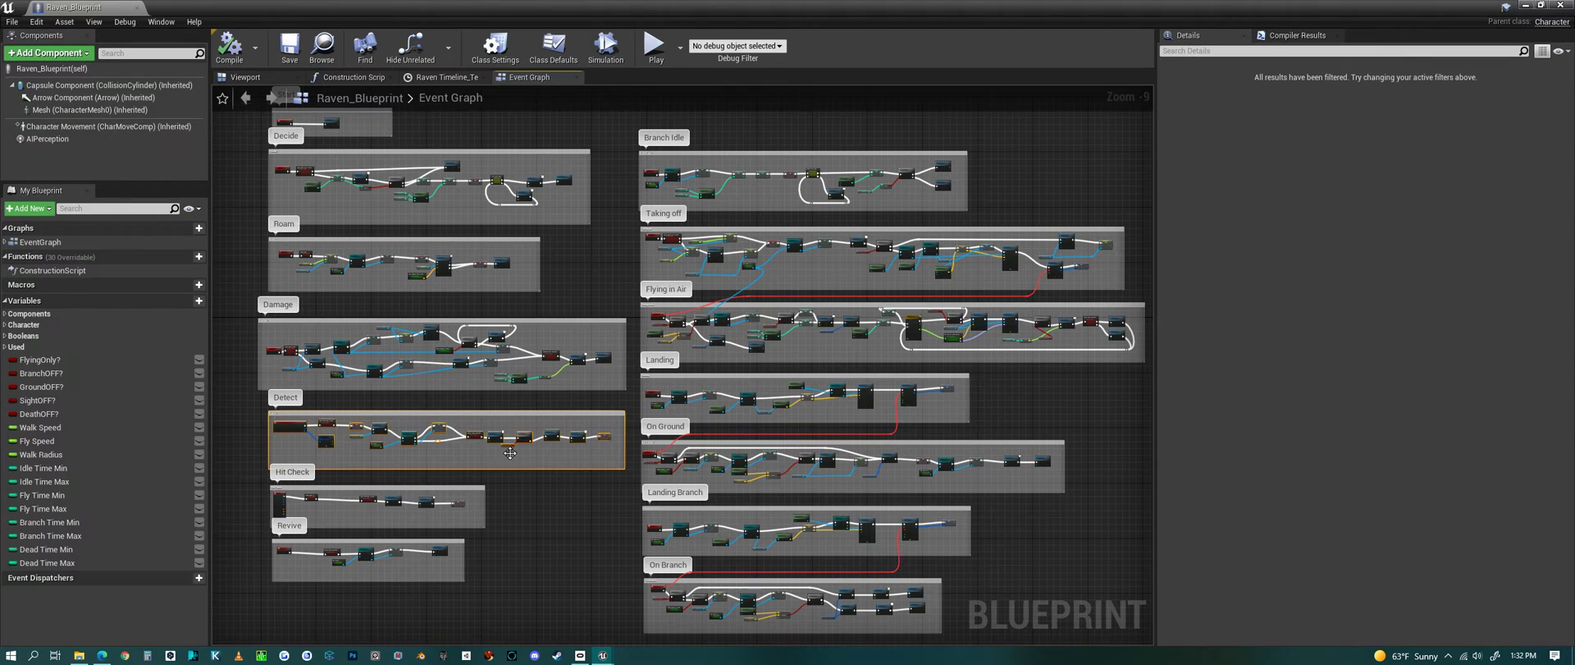
left_click_drag(254, 492, 502, 532)
left_click_drag(253, 540, 480, 580)
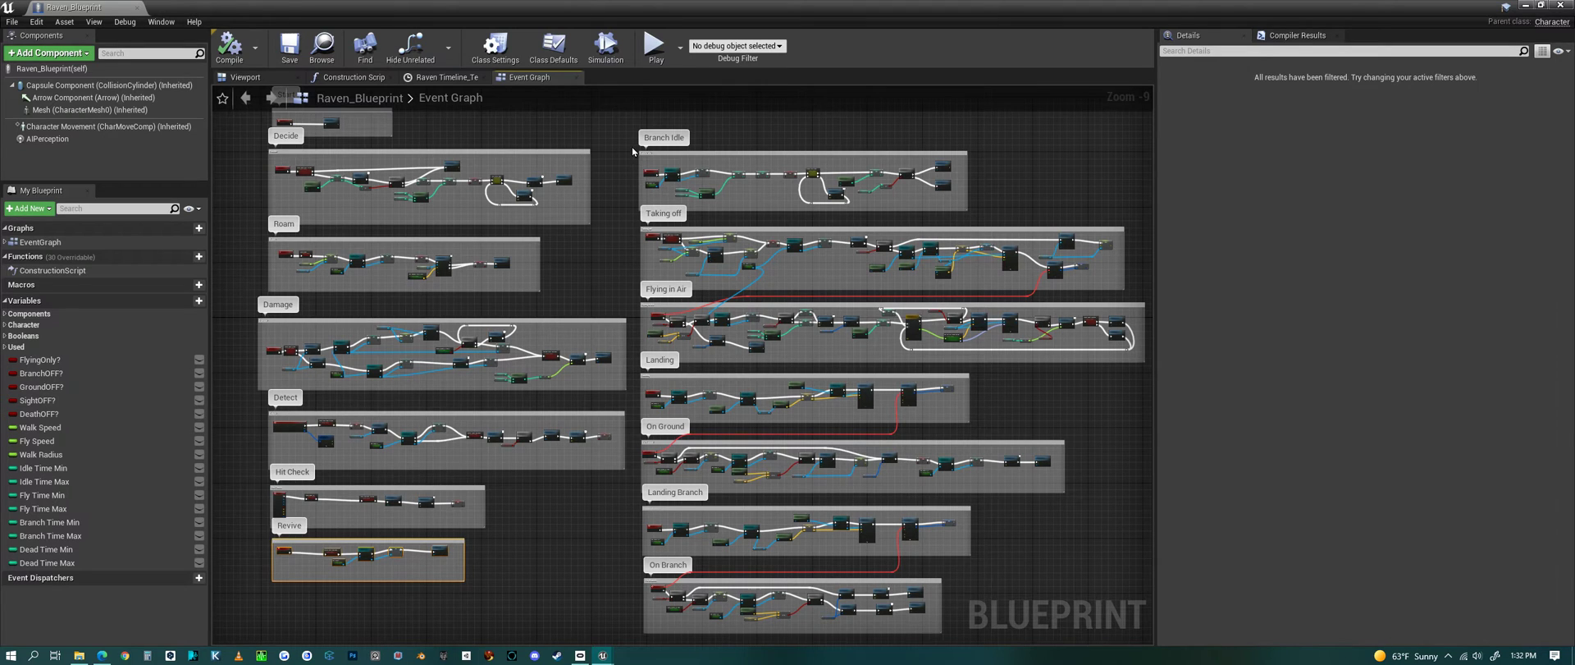
Highlight the Branch Idle, Taking off, Flying in Air, Landing, On Ground and Landing Branch node groups in turn.
left_click_drag(633, 149, 1027, 218)
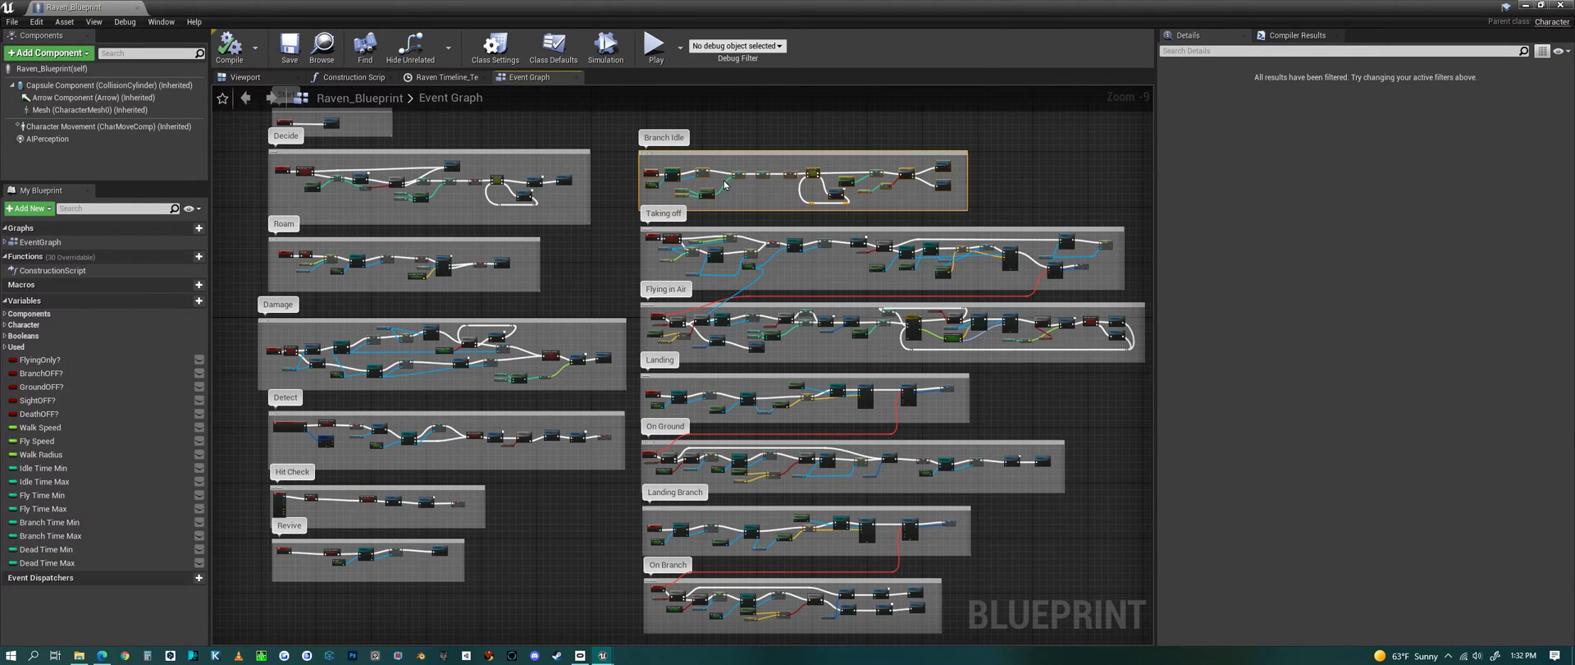
left_click_drag(633, 225, 1130, 295)
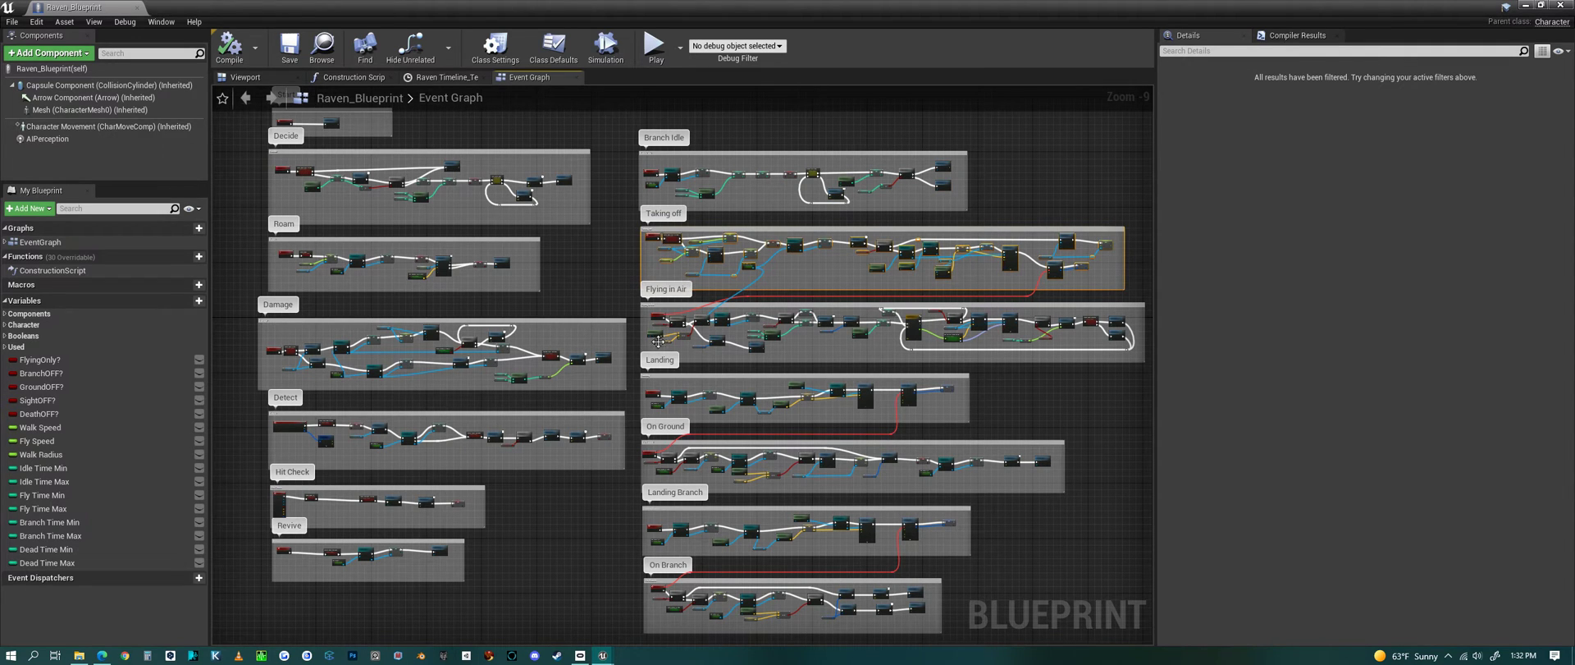
left_click_drag(643, 315, 1106, 366)
left_click(607, 384)
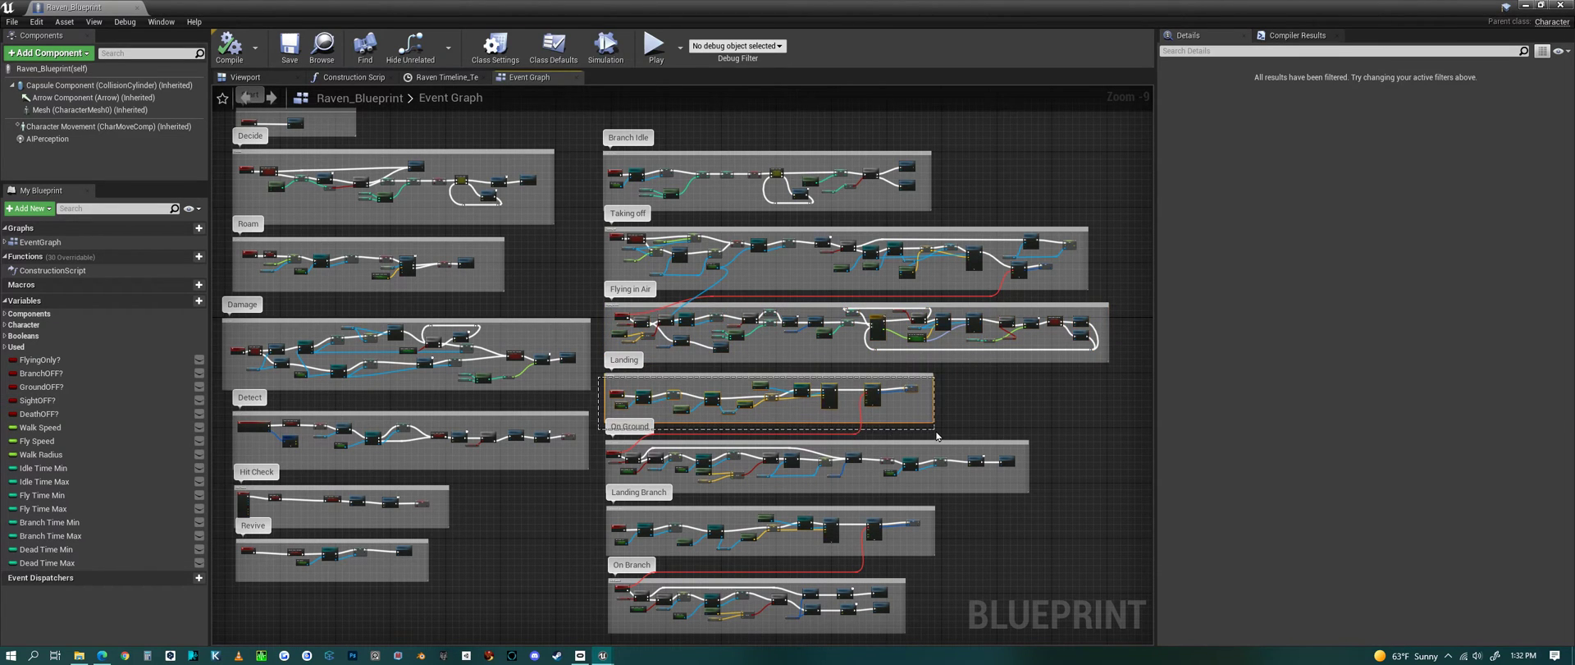
left_click(609, 450)
left_click_drag(599, 522, 638, 531)
left_click_drag(886, 554, 937, 558)
Highlight the On Branch node group and return to an overview of the whole Event Graph.
scroll(852, 345, "down", 1)
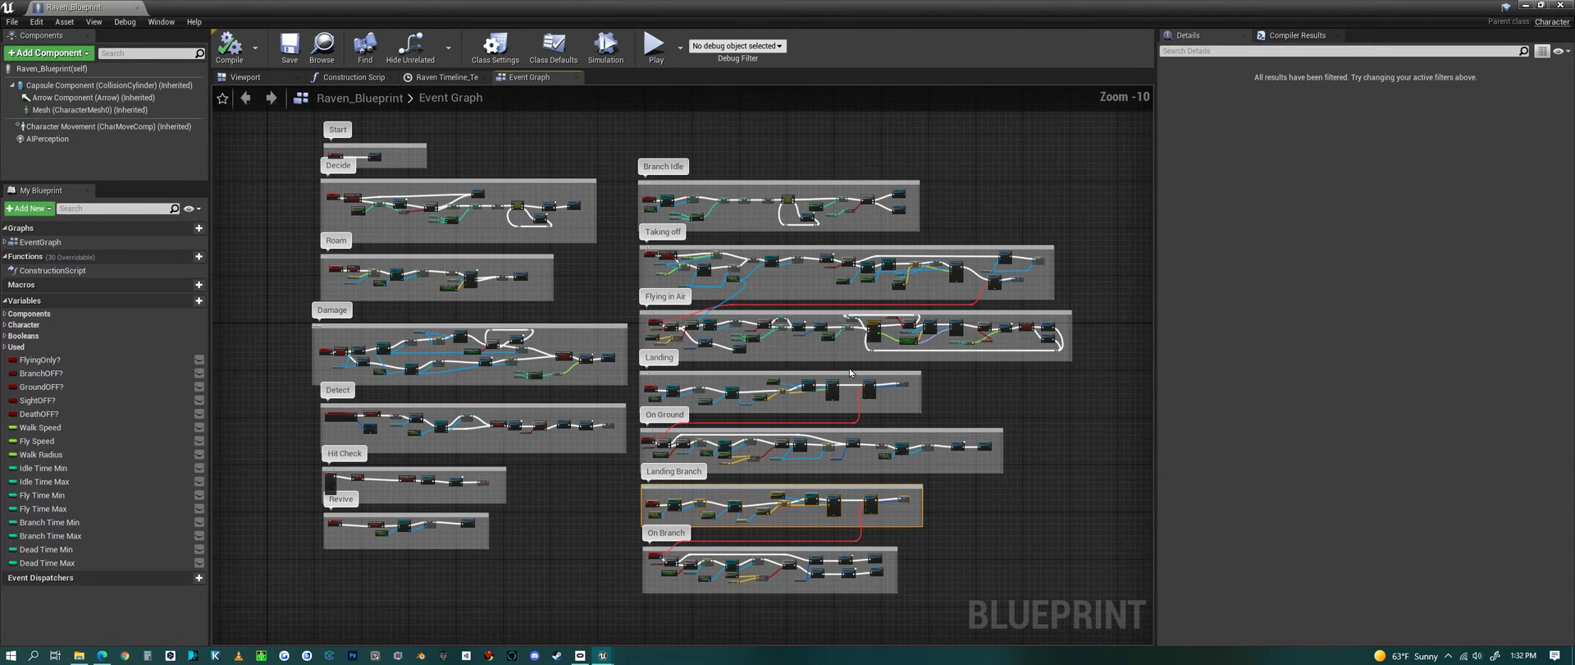
scroll(686, 617, "up", 2)
scroll(685, 614, "up", 2)
left_click_drag(601, 502, 1046, 594)
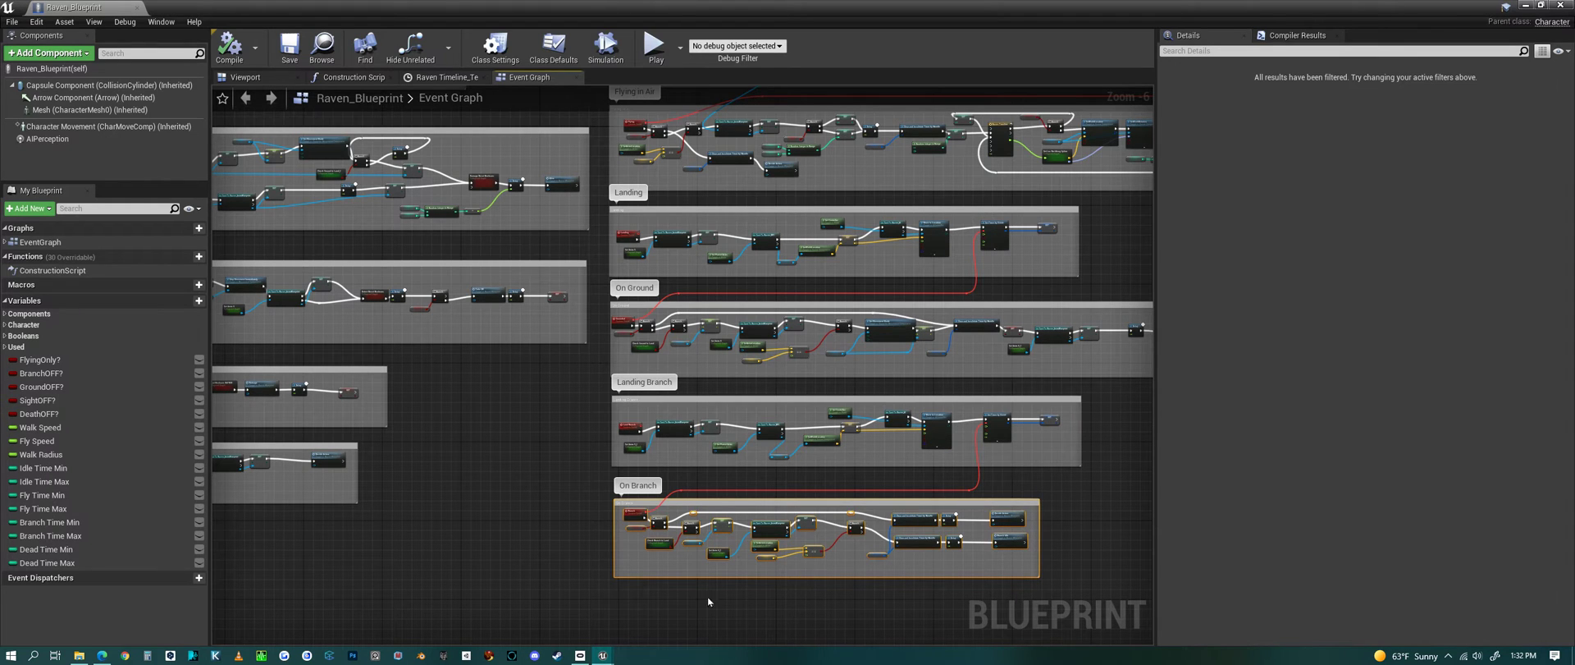
scroll(563, 577, "down", 4)
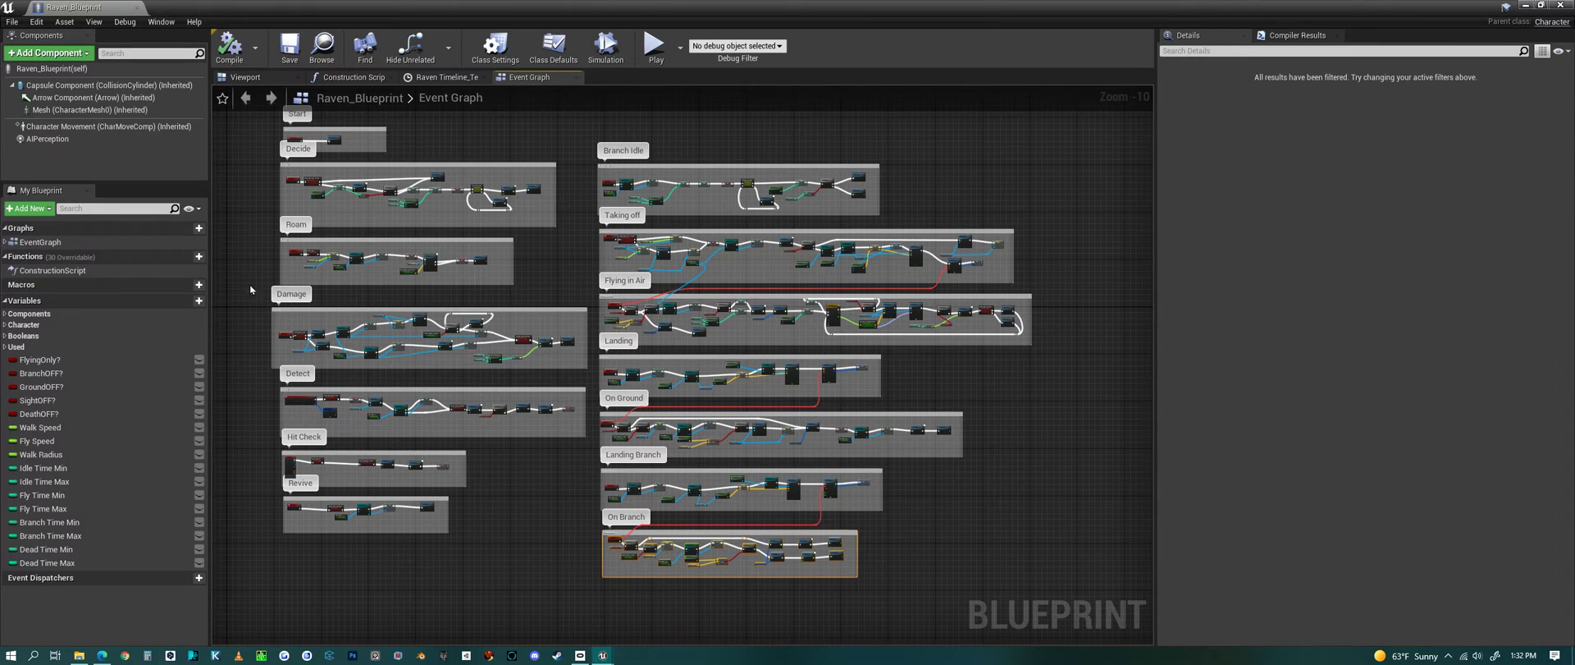
Show the default settings of Raven_Blueprint and try out the Flying Only? and Branch OFF? options.
left_click(91, 70)
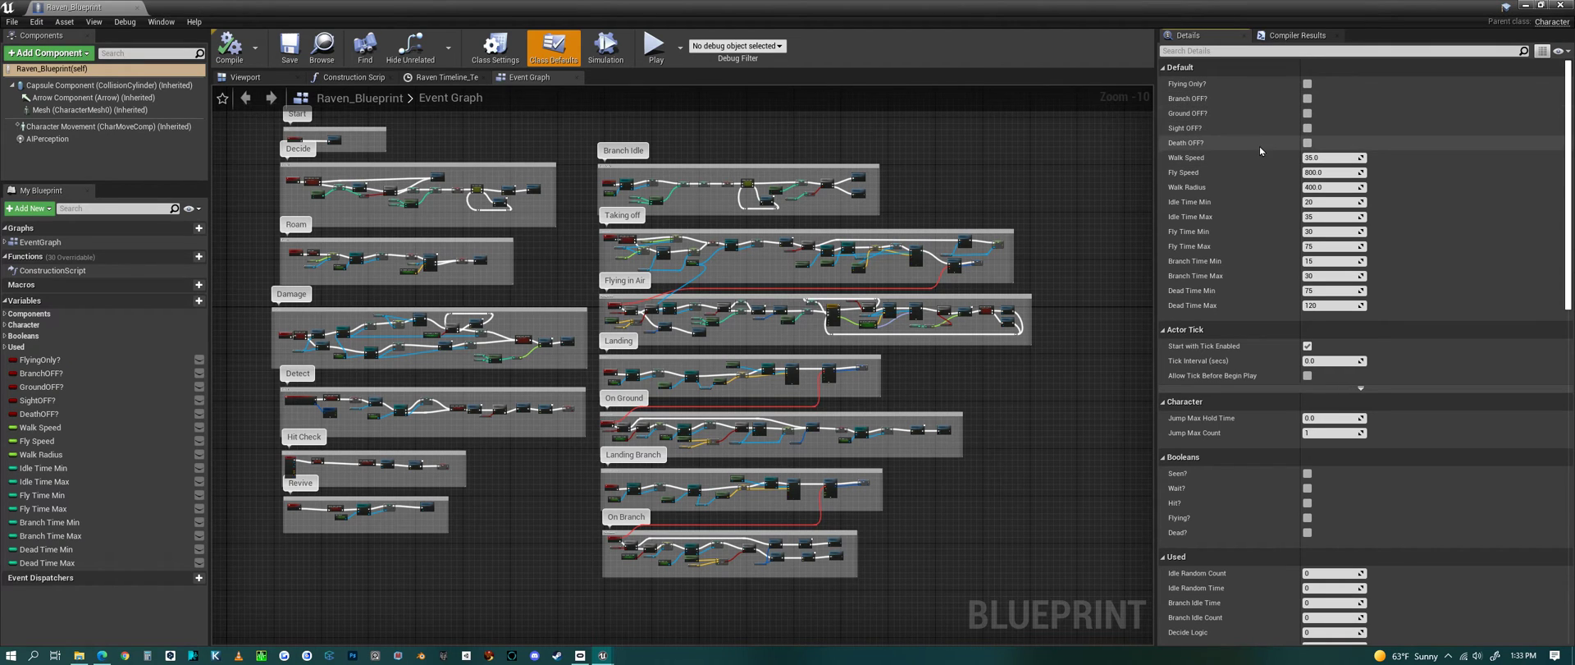
left_click(1307, 83)
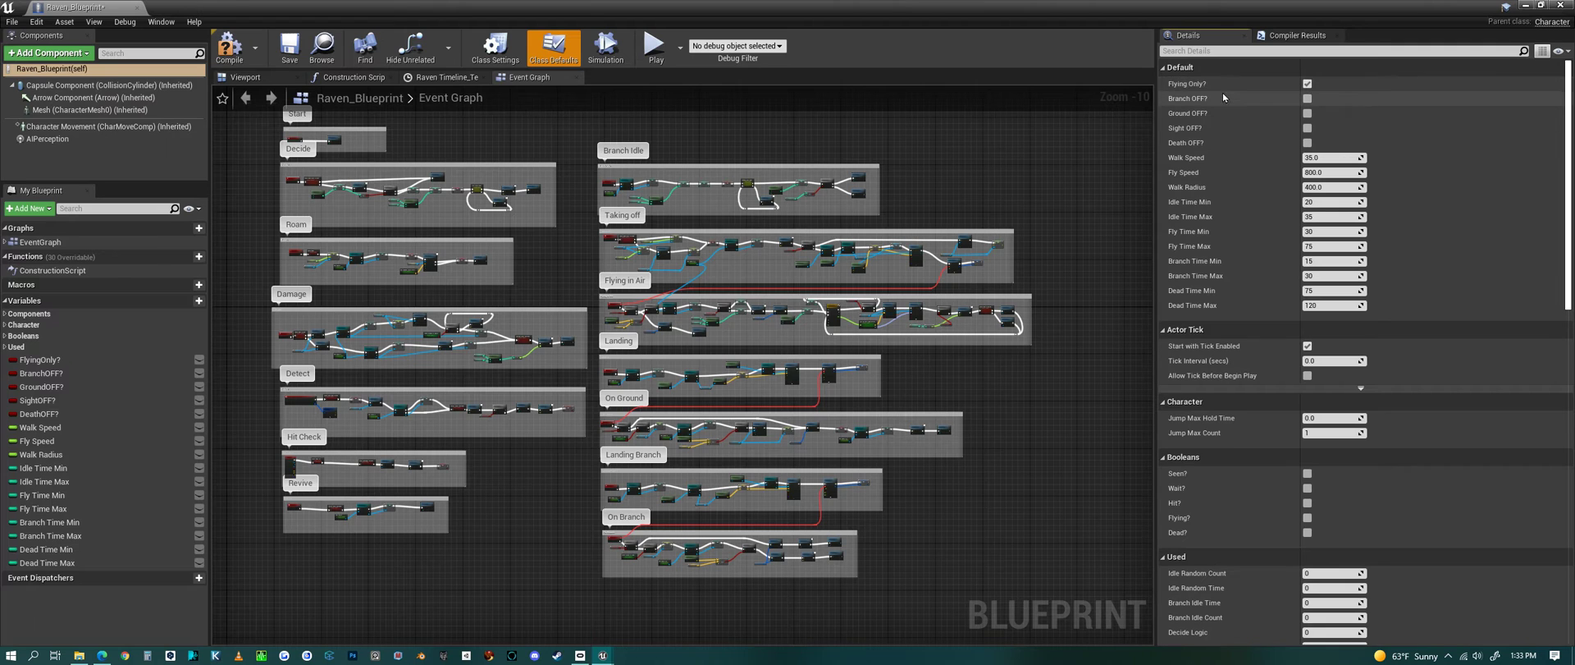
left_click(1307, 85)
left_click(1308, 99)
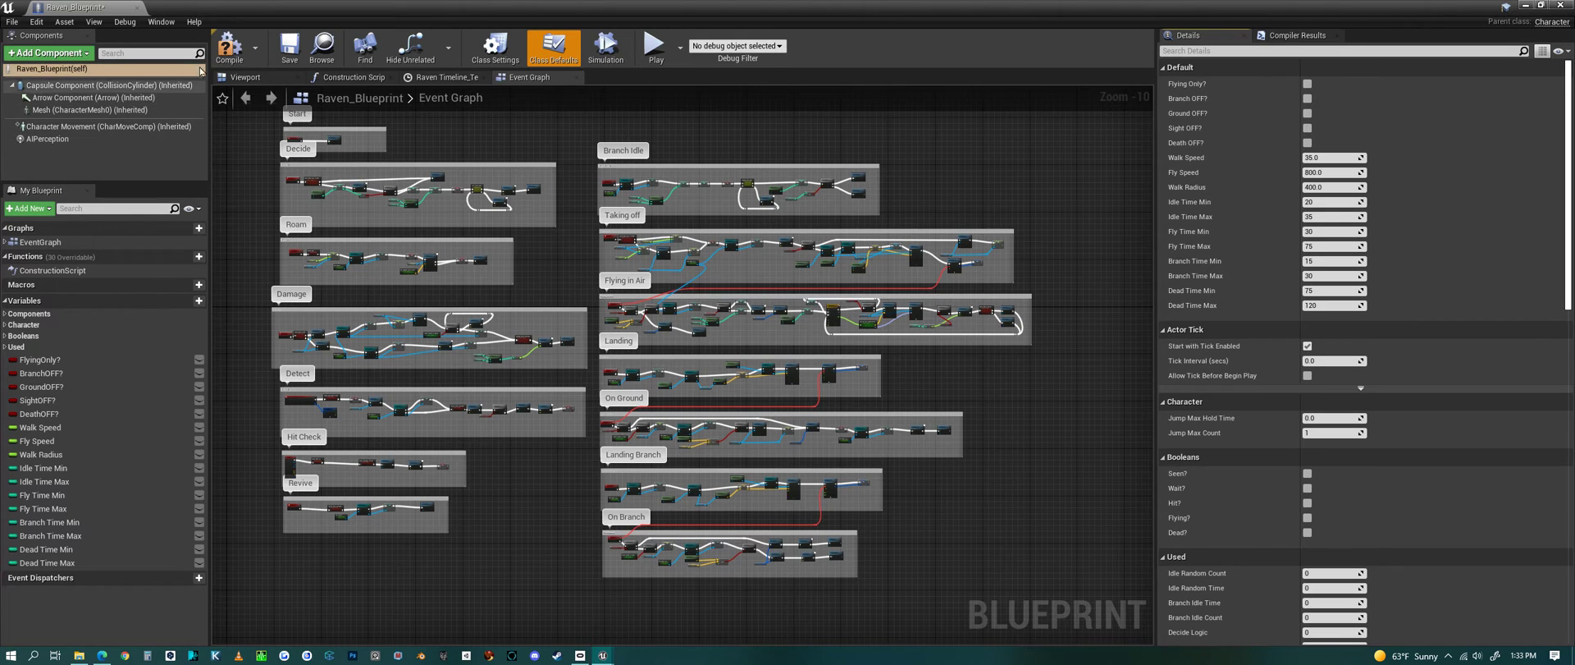
Inspect the AIPerception component's AI Sight config, including the Sense settings and Sight Radius, and close Raven_Blueprint.
left_click(65, 141)
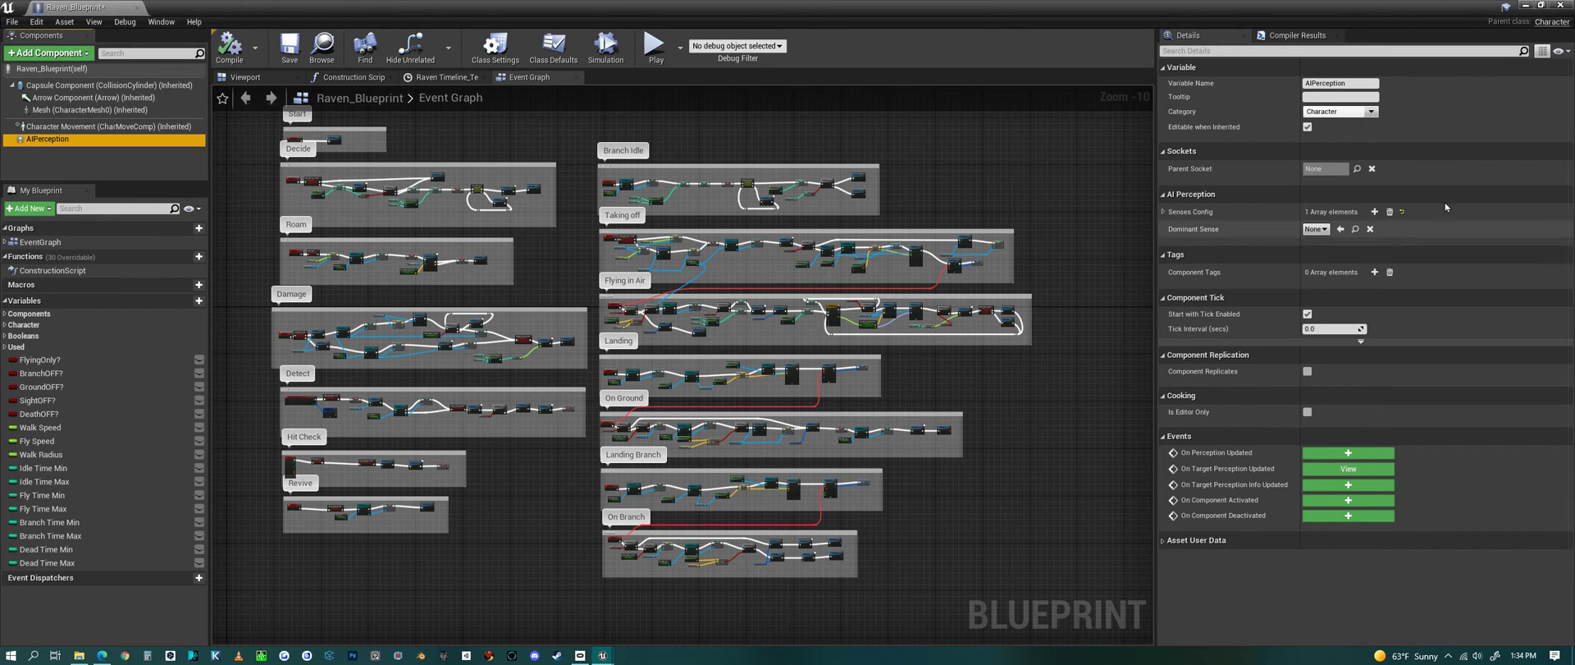
left_click(1163, 211)
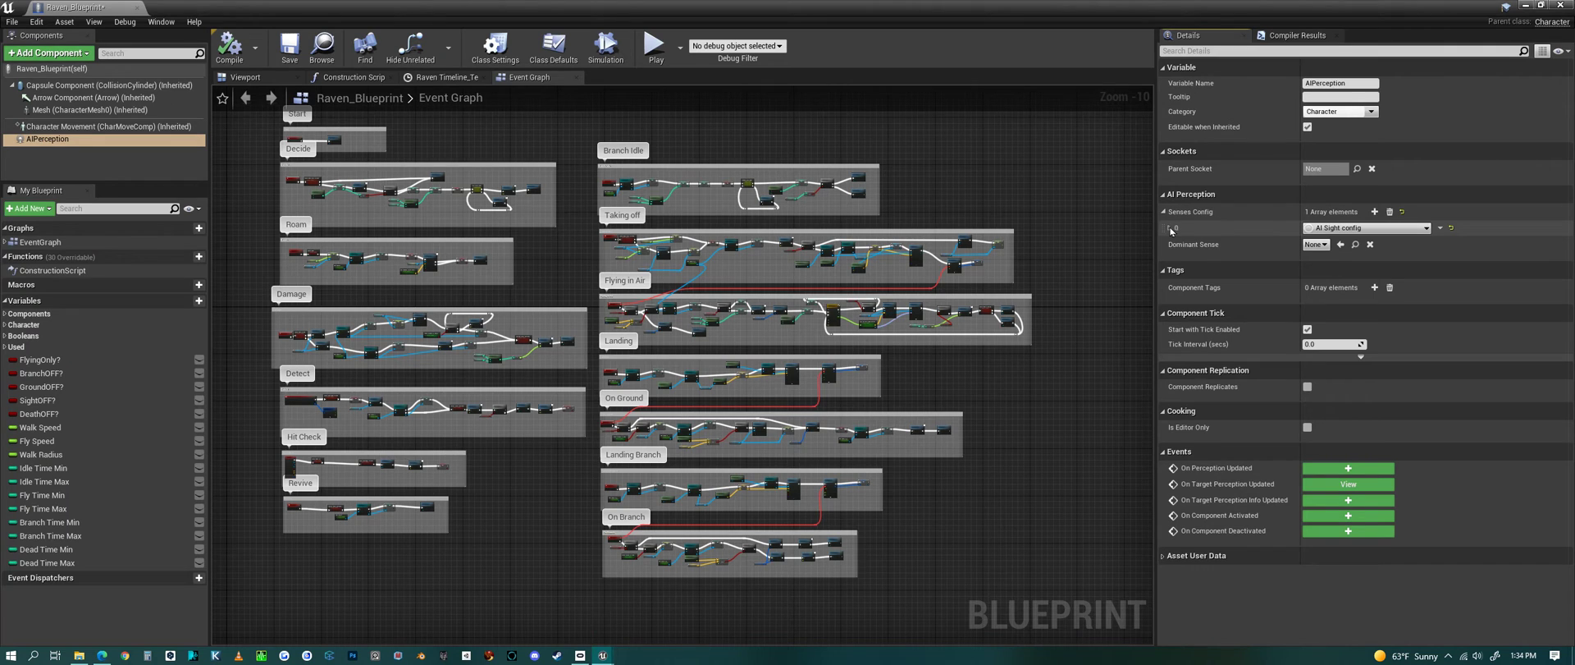
left_click(1170, 229)
left_click(1182, 245)
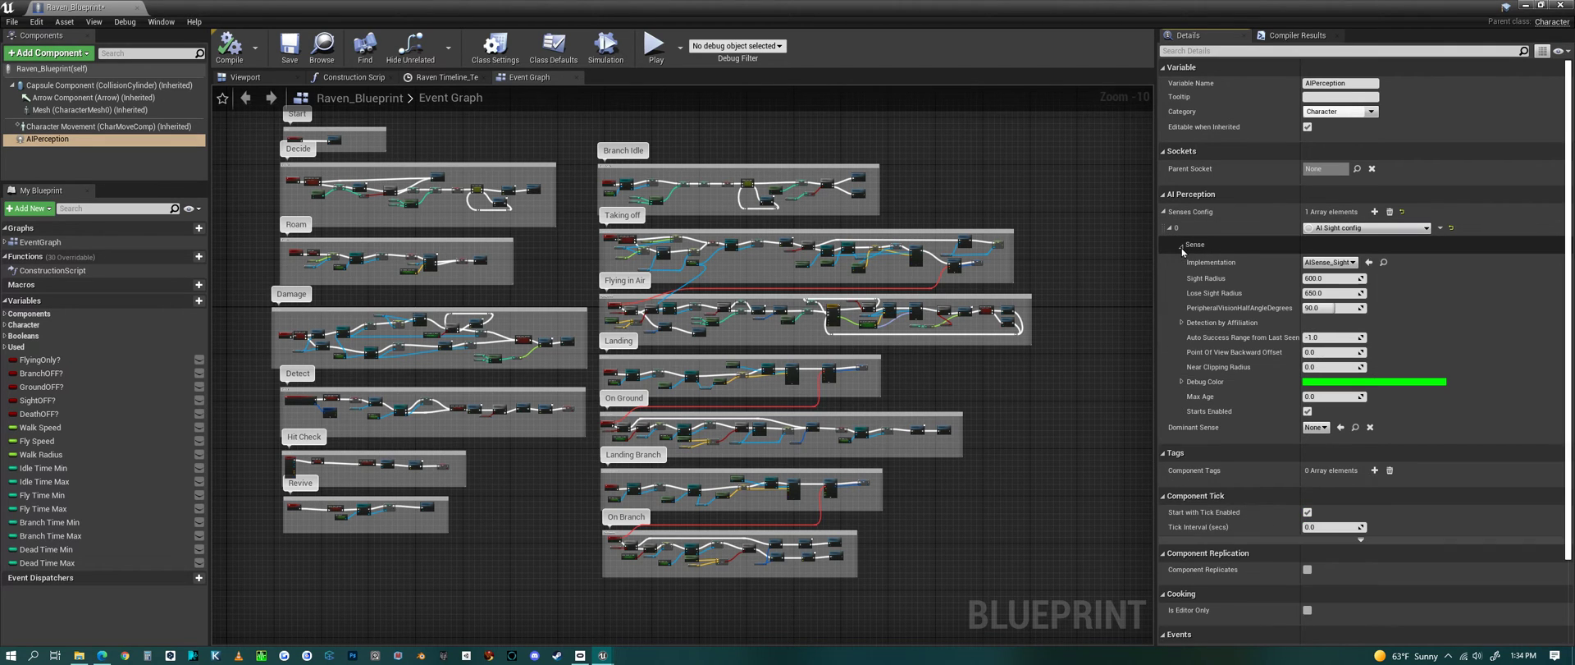
left_click(1346, 279)
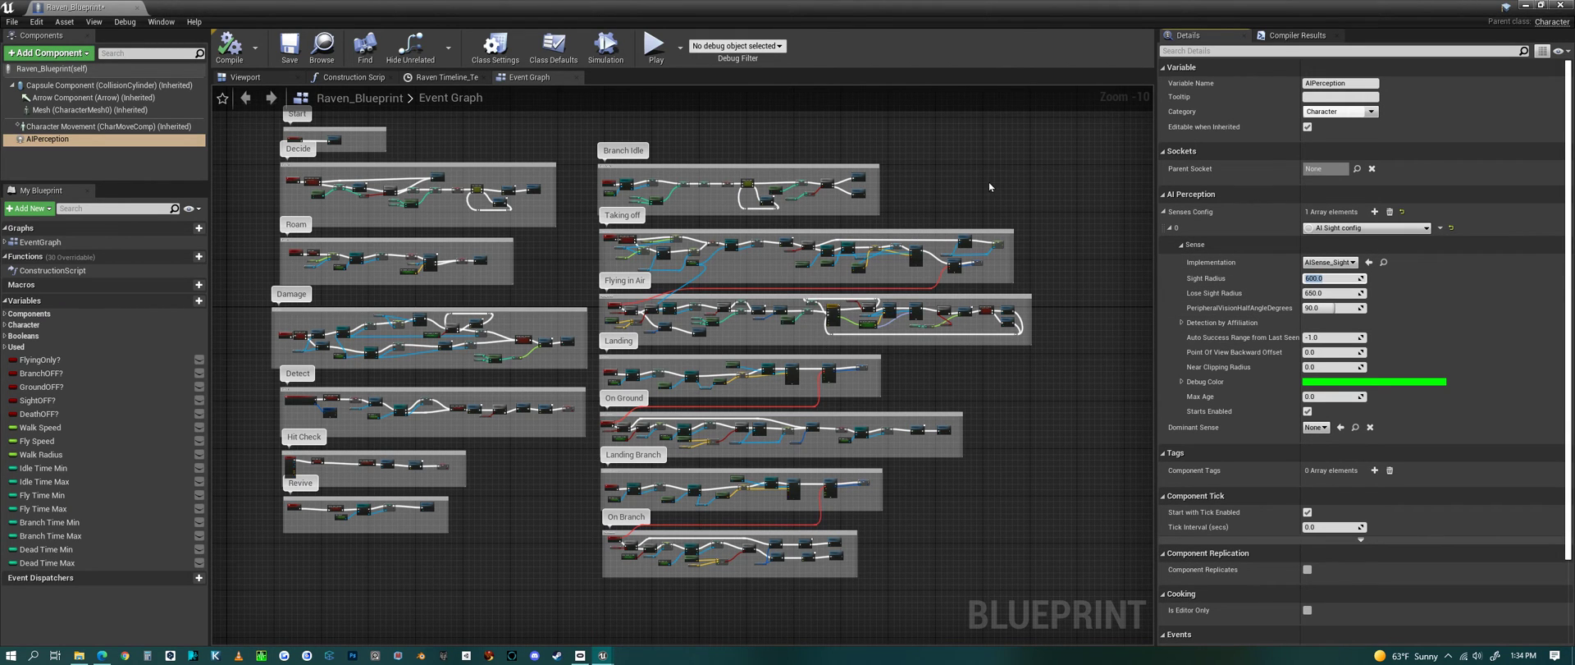
left_click(1560, 6)
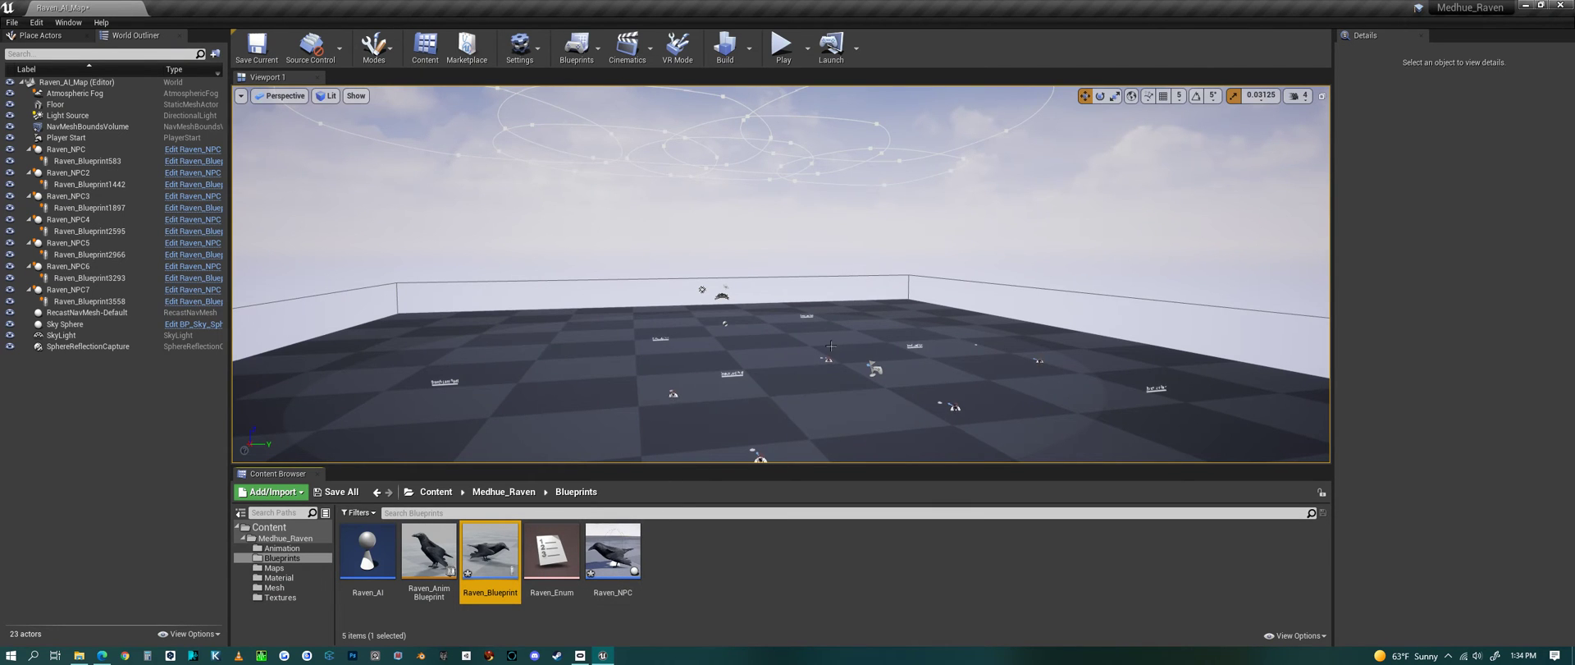
Select the Raven_NPC blueprint asset and pick the Raven_NPC2 actor placed on the map floor.
right_click_drag(842, 342, 789, 395)
right_click_drag(985, 365, 895, 365)
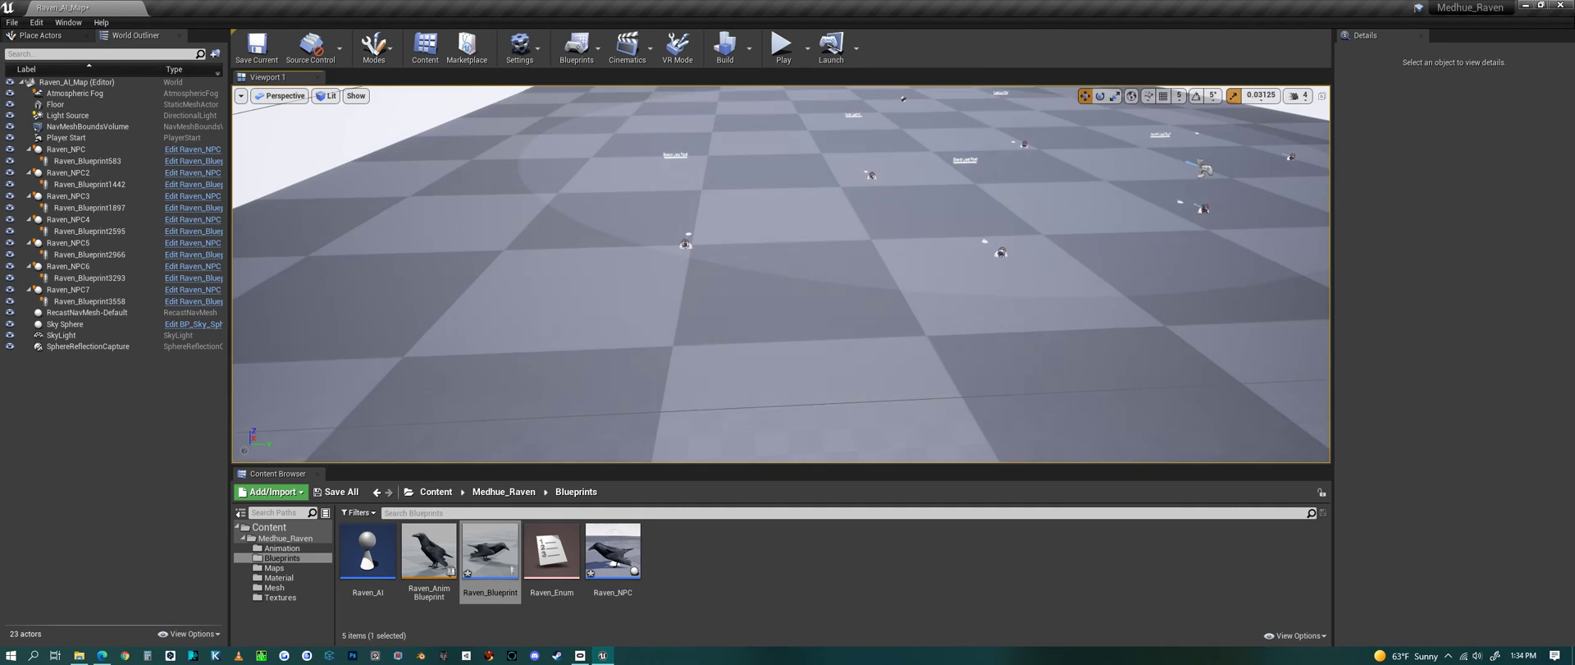
mouse_move(636, 570)
left_mouse_down()
mouse_move(856, 277)
mouse_move(796, 384)
mouse_move(859, 340)
mouse_move(614, 561)
left_mouse_up()
right_click_drag(739, 394, 636, 370)
right_click_drag(904, 322, 771, 303)
key("w")
left_click(904, 322)
Examine Raven_NPC2 up close together with its nearby ground landing point and branch landing point.
right_click_drag(904, 366, 1174, 438)
key("d")
key("w")
key("s")
key("w")
key("s")
key("w")
key("s")
right_click_drag(821, 271, 837, 326)
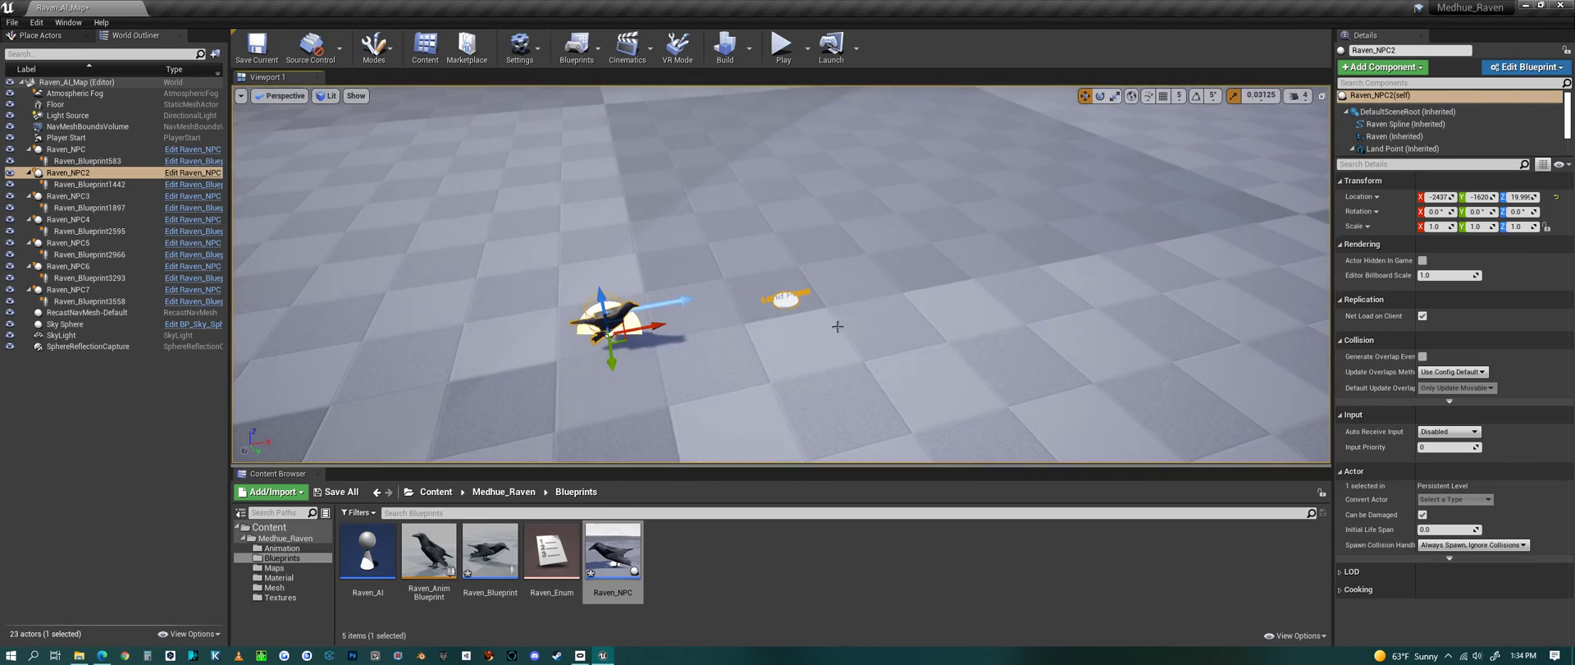
right_click_drag(828, 396, 833, 409)
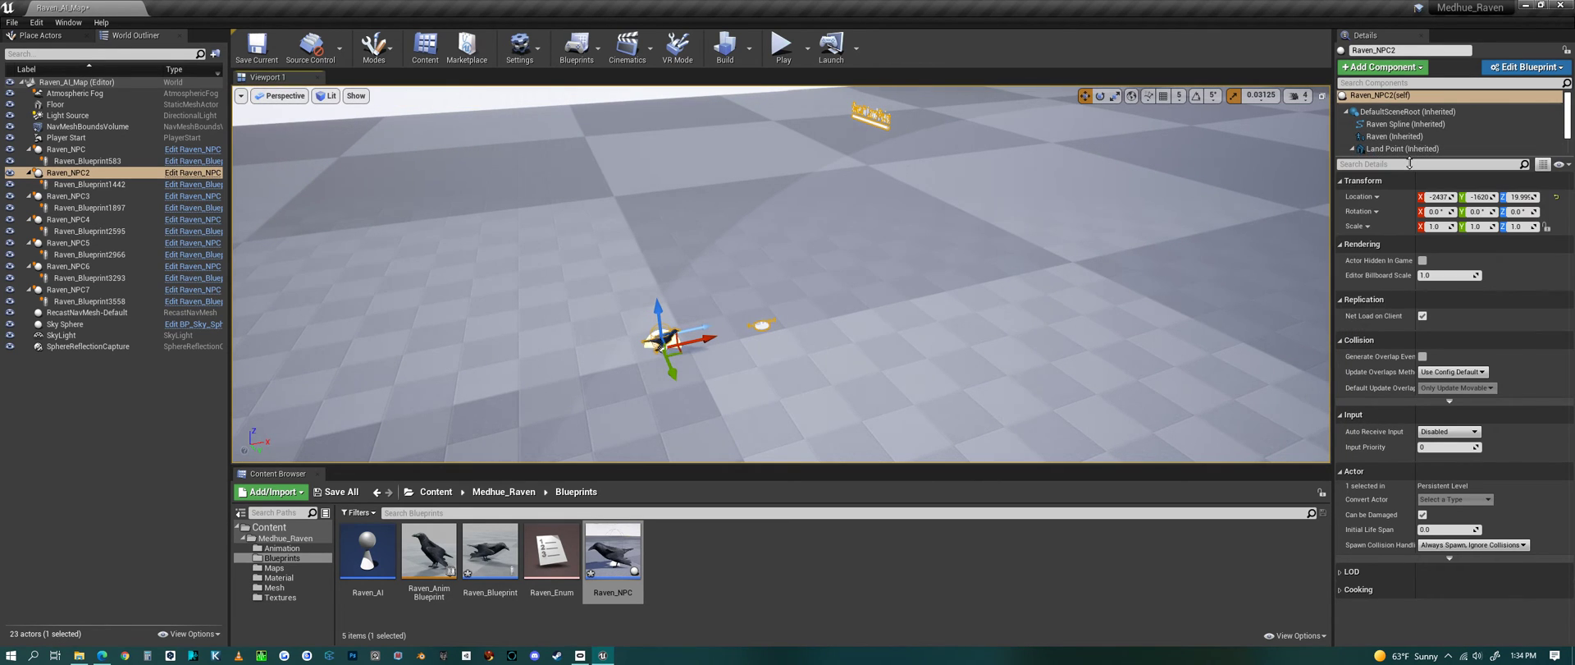
Enlarge Raven_NPC2's component list, try moving its Land Point slightly along the X axis, and undo the move.
left_click_drag(1412, 164, 1424, 285)
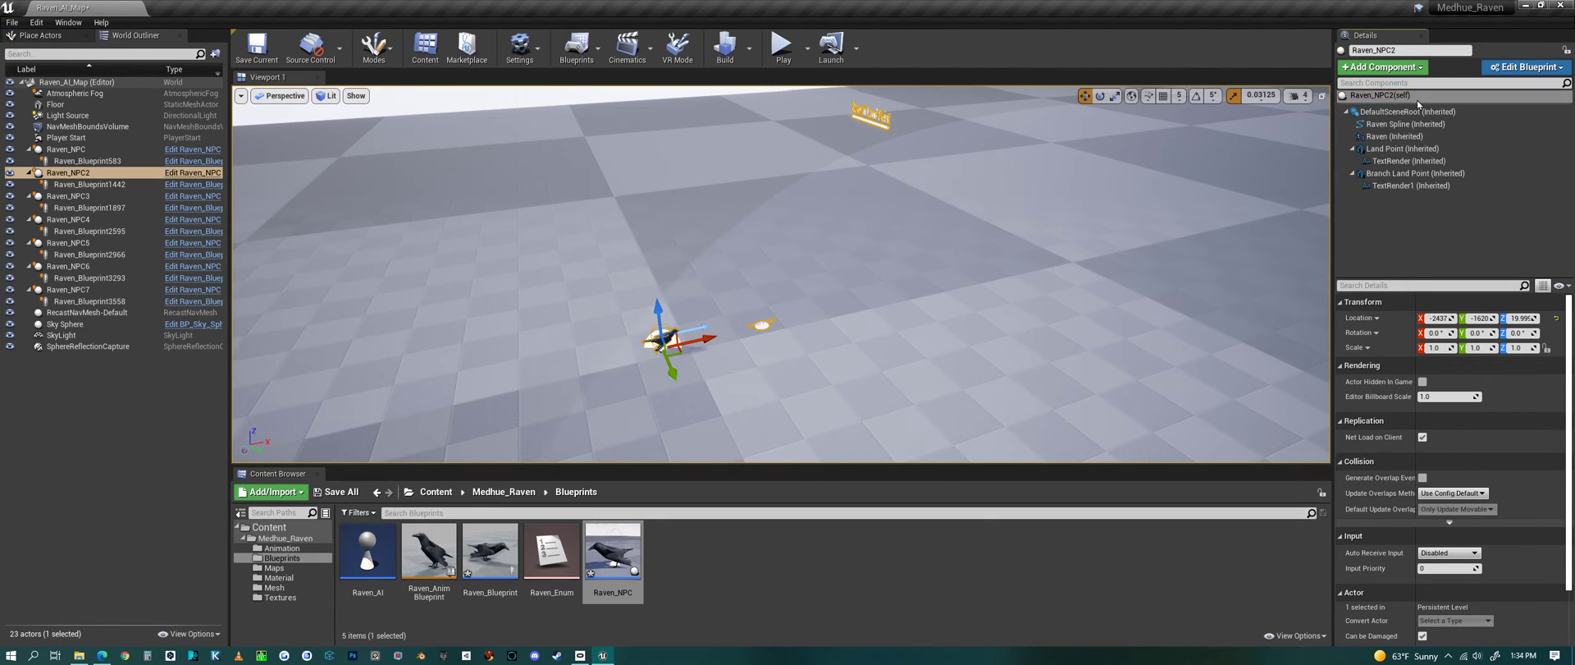
left_click(1407, 150)
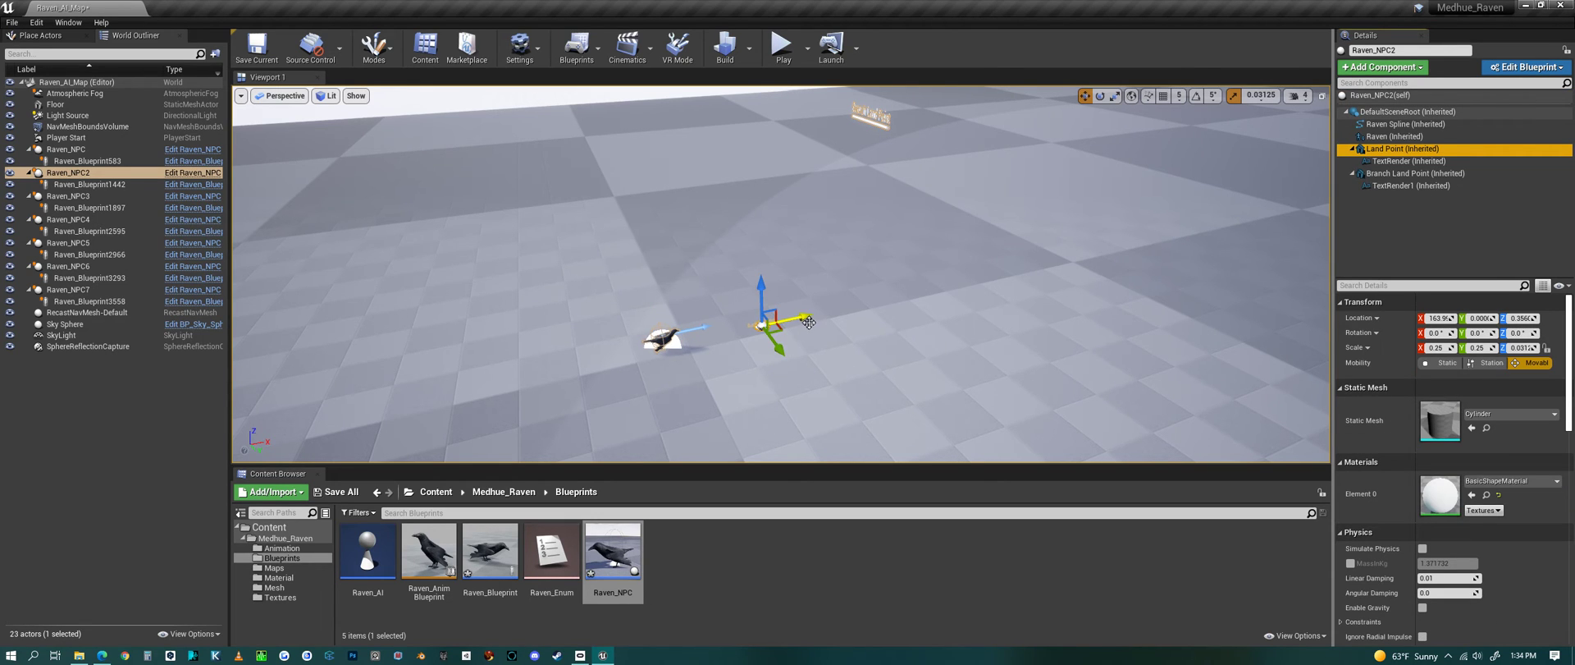
left_click_drag(808, 321, 818, 319)
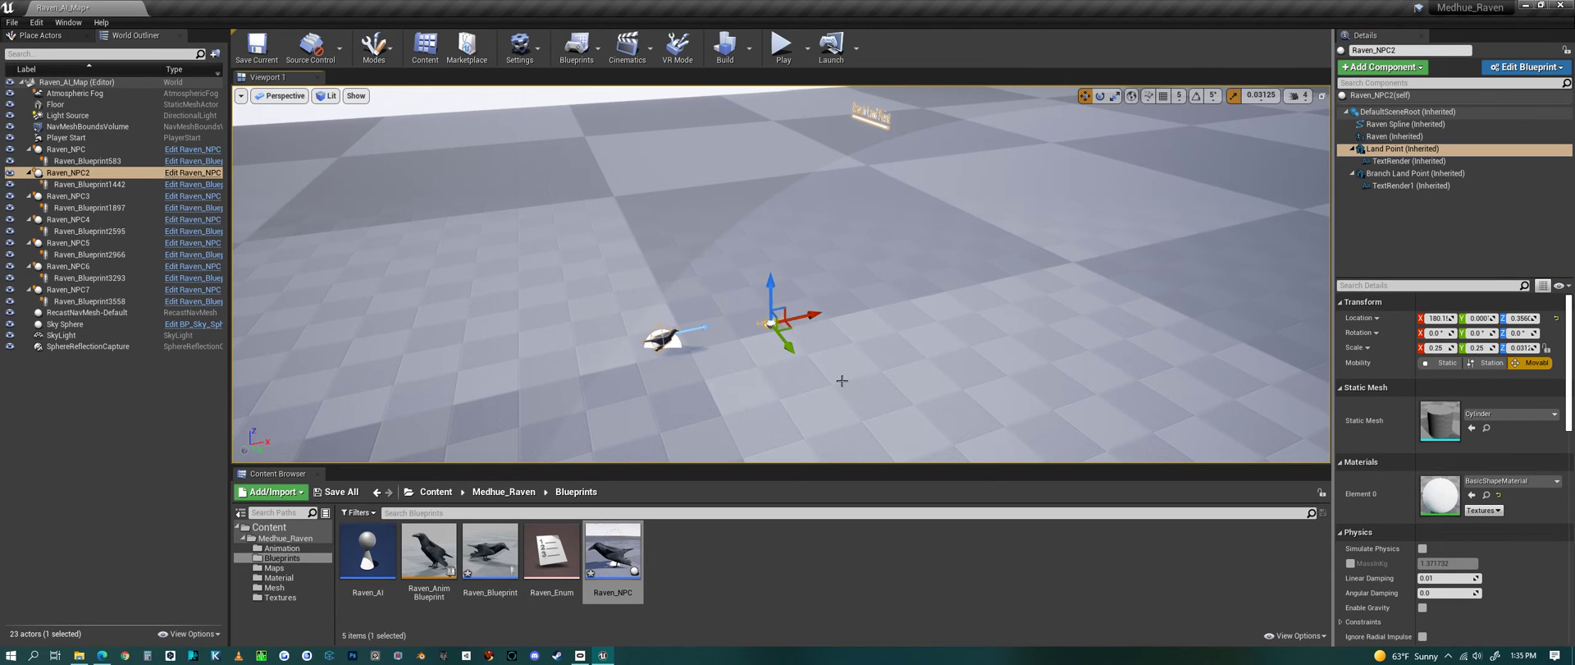
key("ctrl+z")
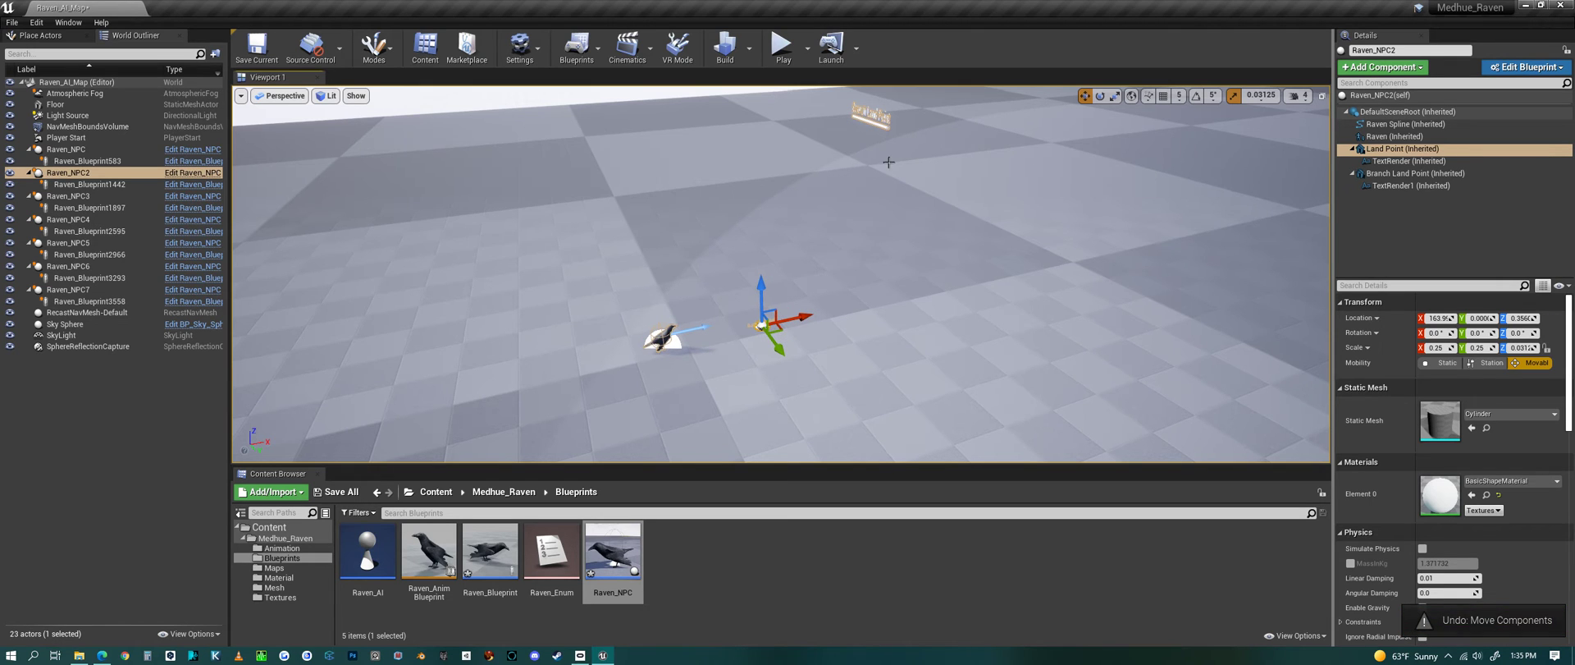
Select Raven_NPC2's Branch Land Point and view the spline flight path above the map floor.
left_click(871, 121)
right_click_drag(882, 131, 952, 66)
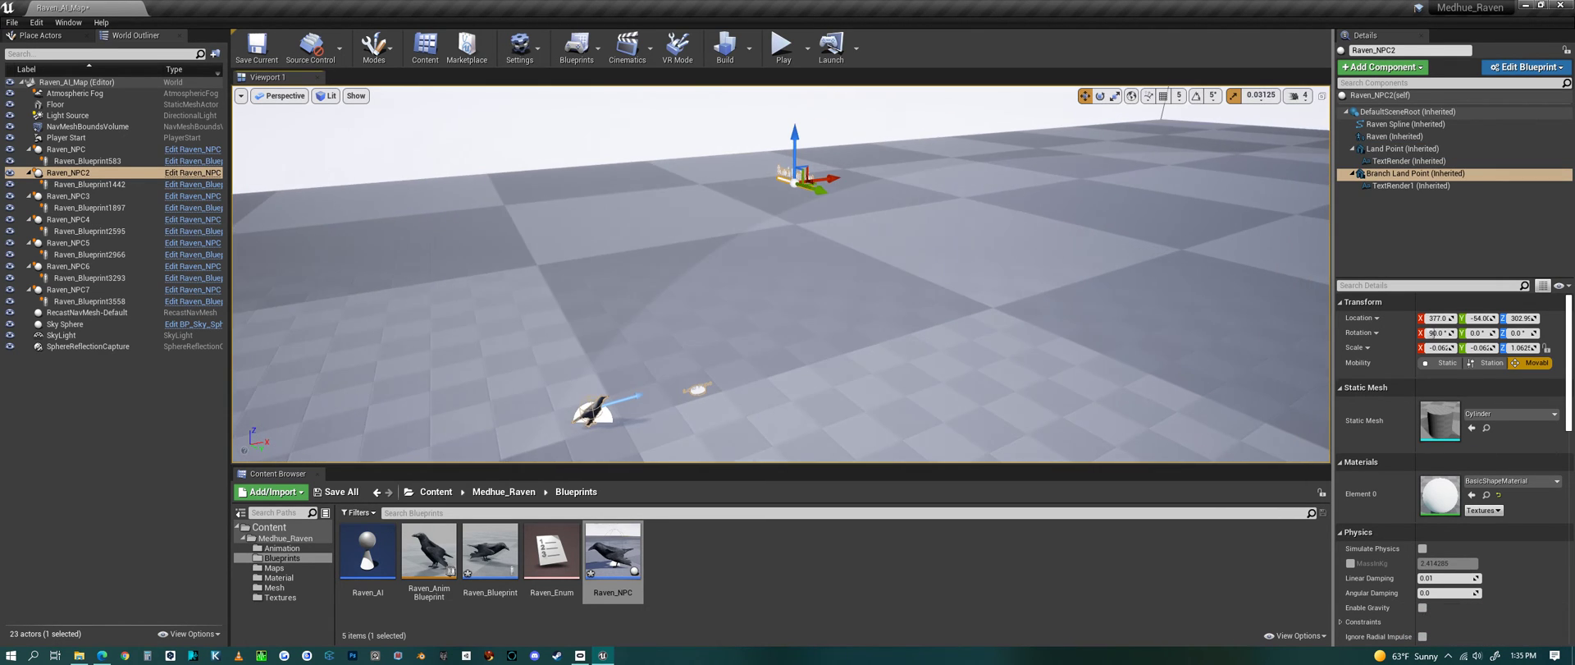
right_click_drag(781, 274, 784, 410)
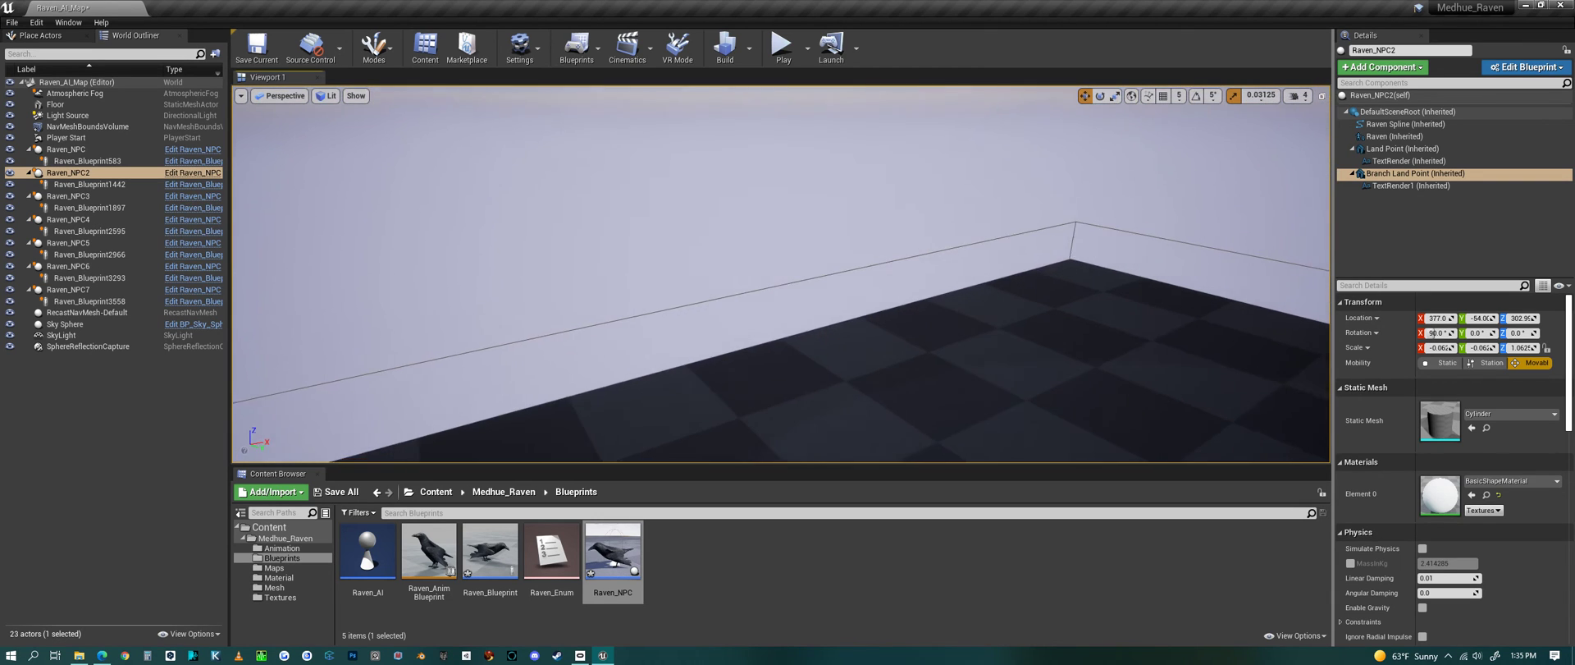
right_click_drag(784, 360, 735, 344)
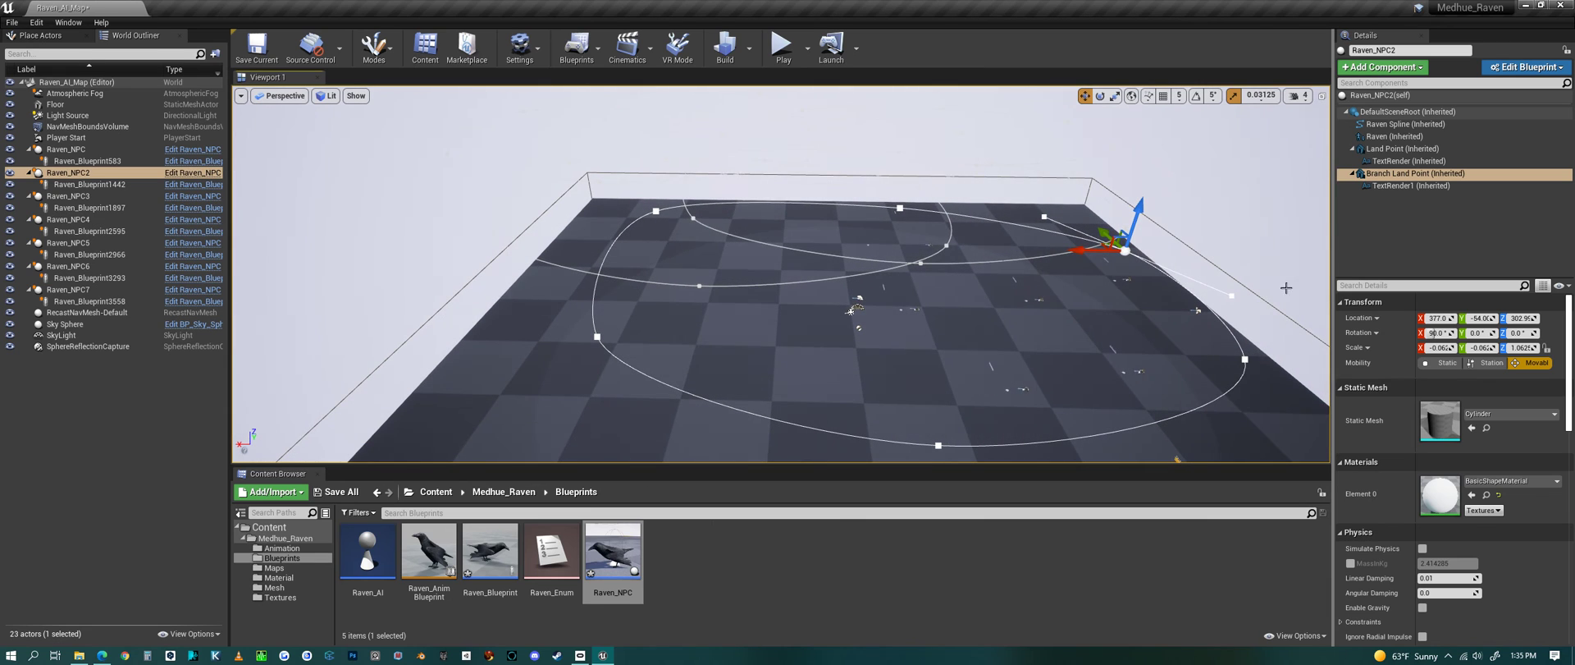
Look over the placed ravens and their landing points across the AI map.
right_click_drag(968, 390, 1025, 255)
right_click_drag(763, 393, 763, 461)
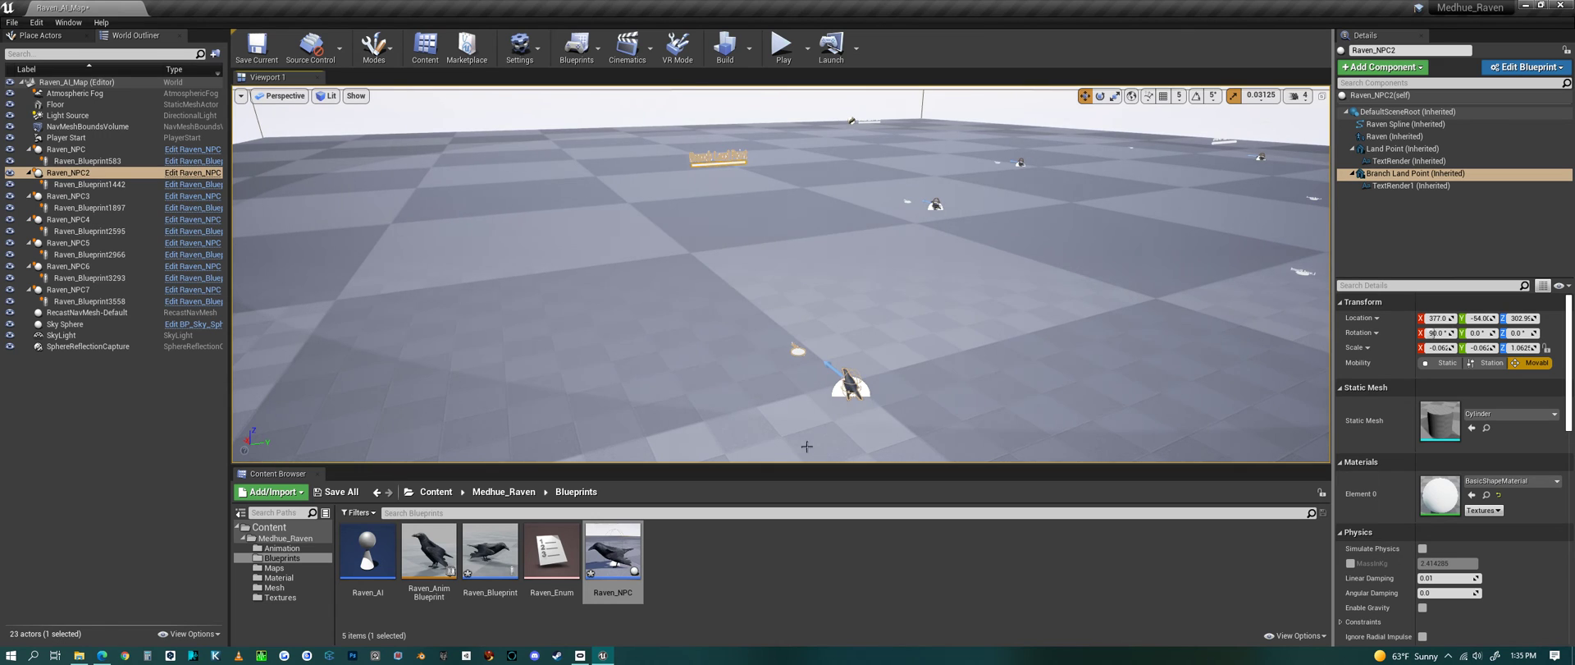
right_click_drag(893, 432, 960, 420)
right_click_drag(771, 192, 829, 246)
right_click_drag(1047, 413, 1149, 397)
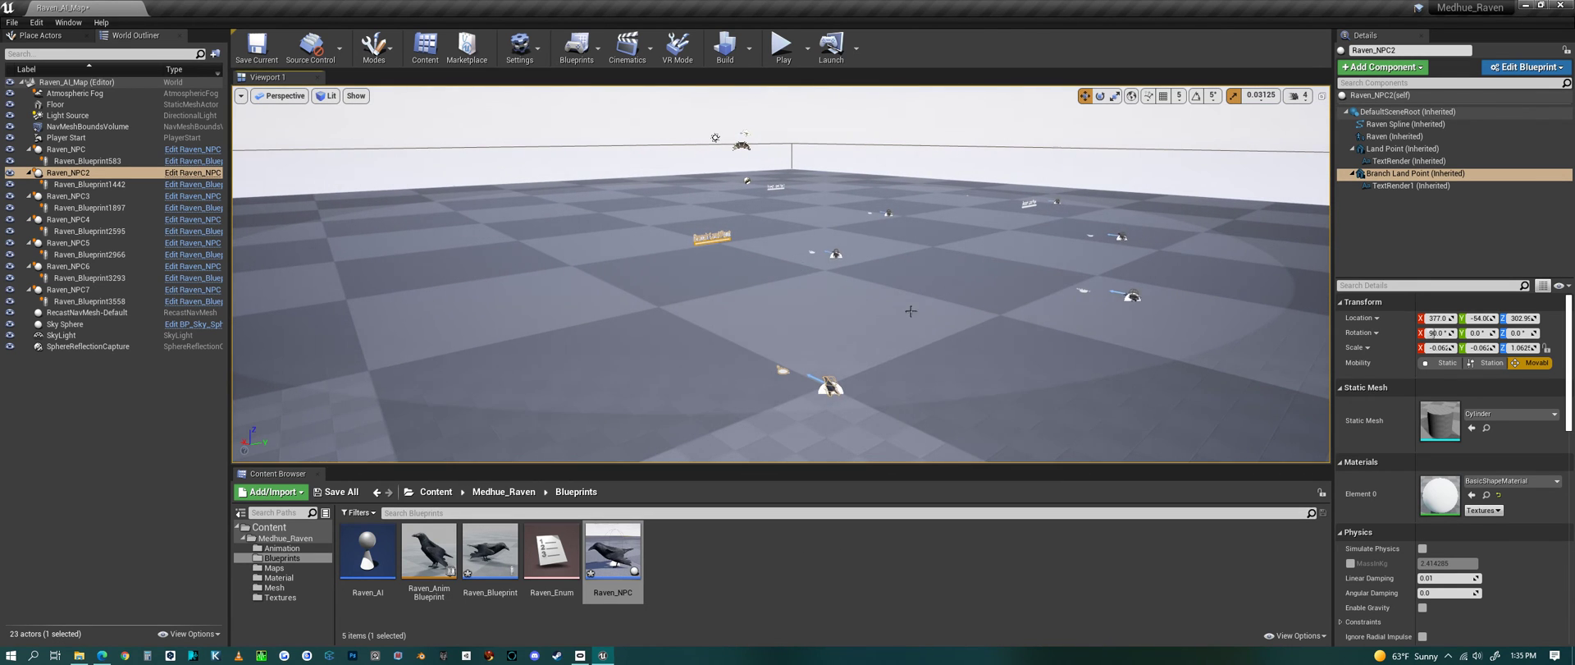
right_click_drag(928, 324, 944, 293)
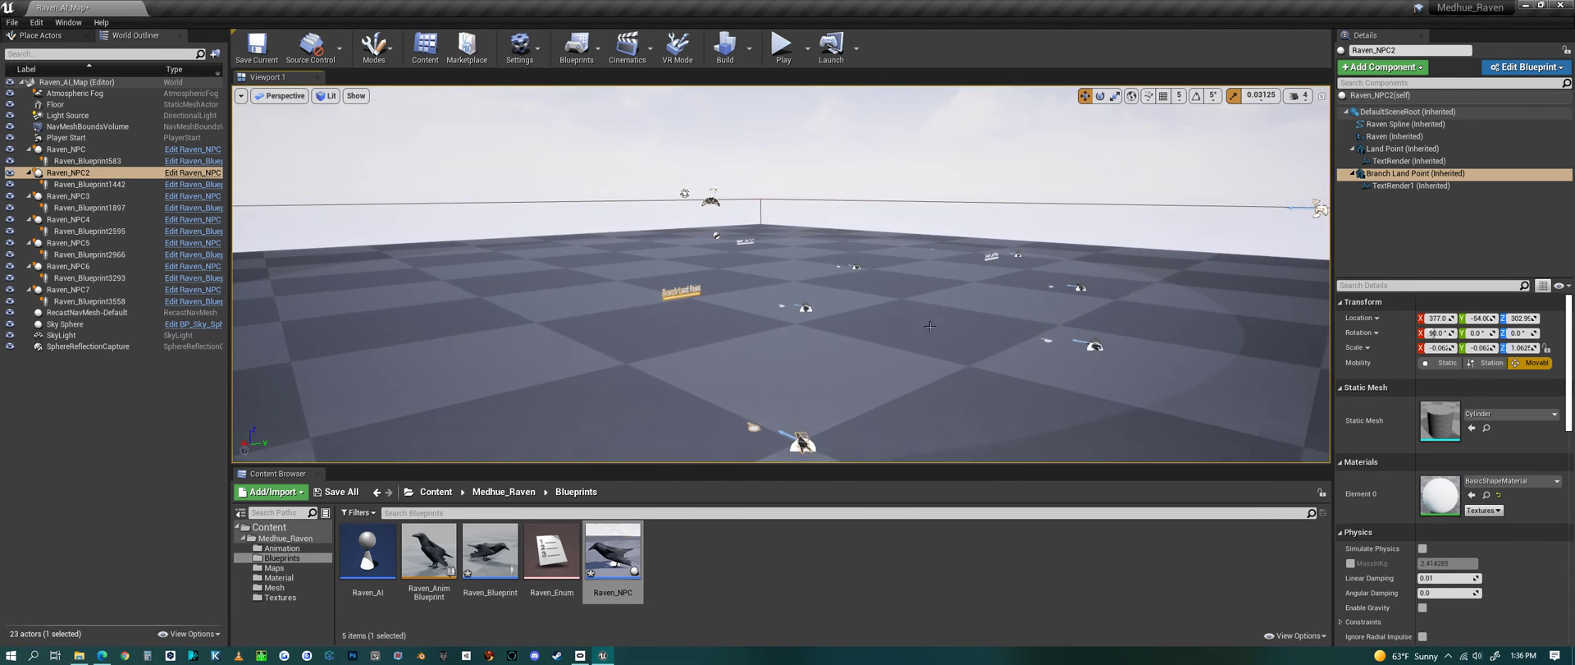
Enable the Branch OFF? default in Raven_Blueprint, close the blueprint and play the AI map to test it.
left_click(782, 45)
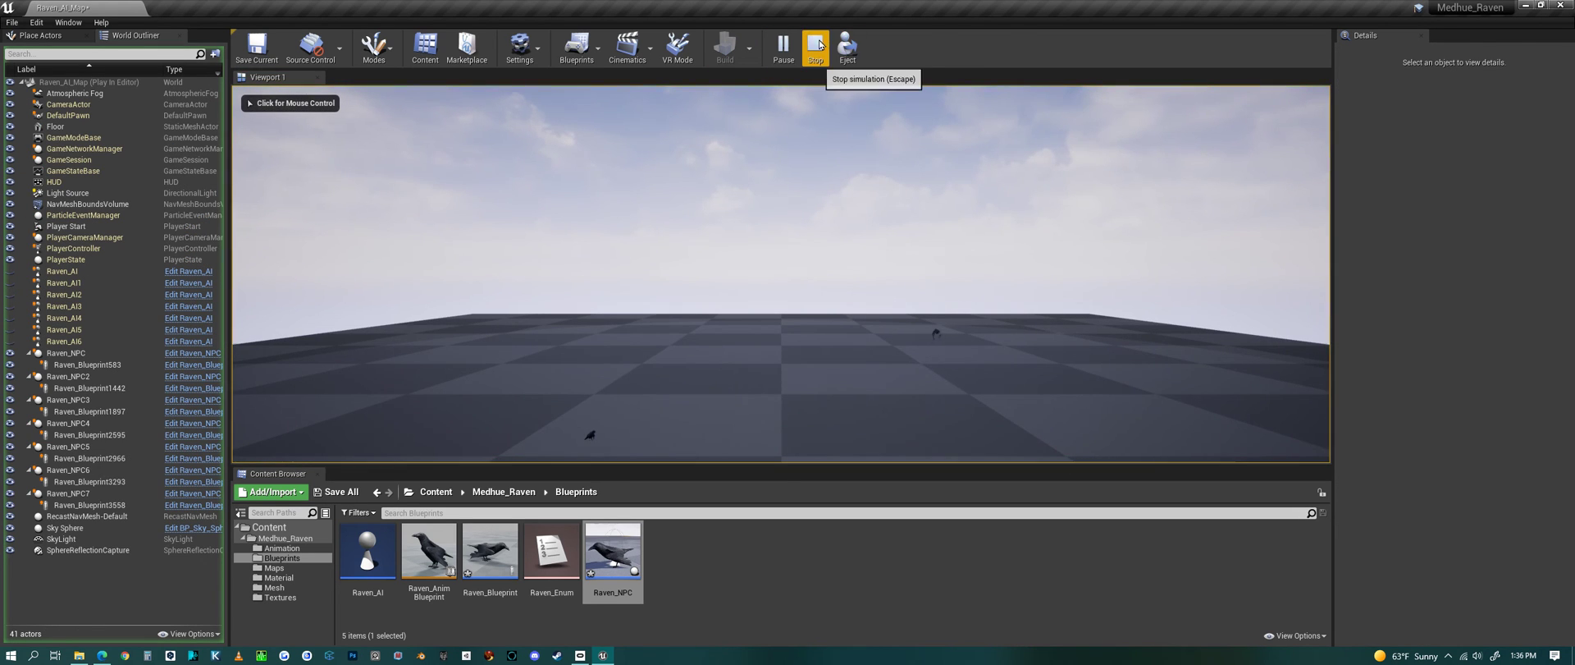
key("Escape")
double_click(489, 560)
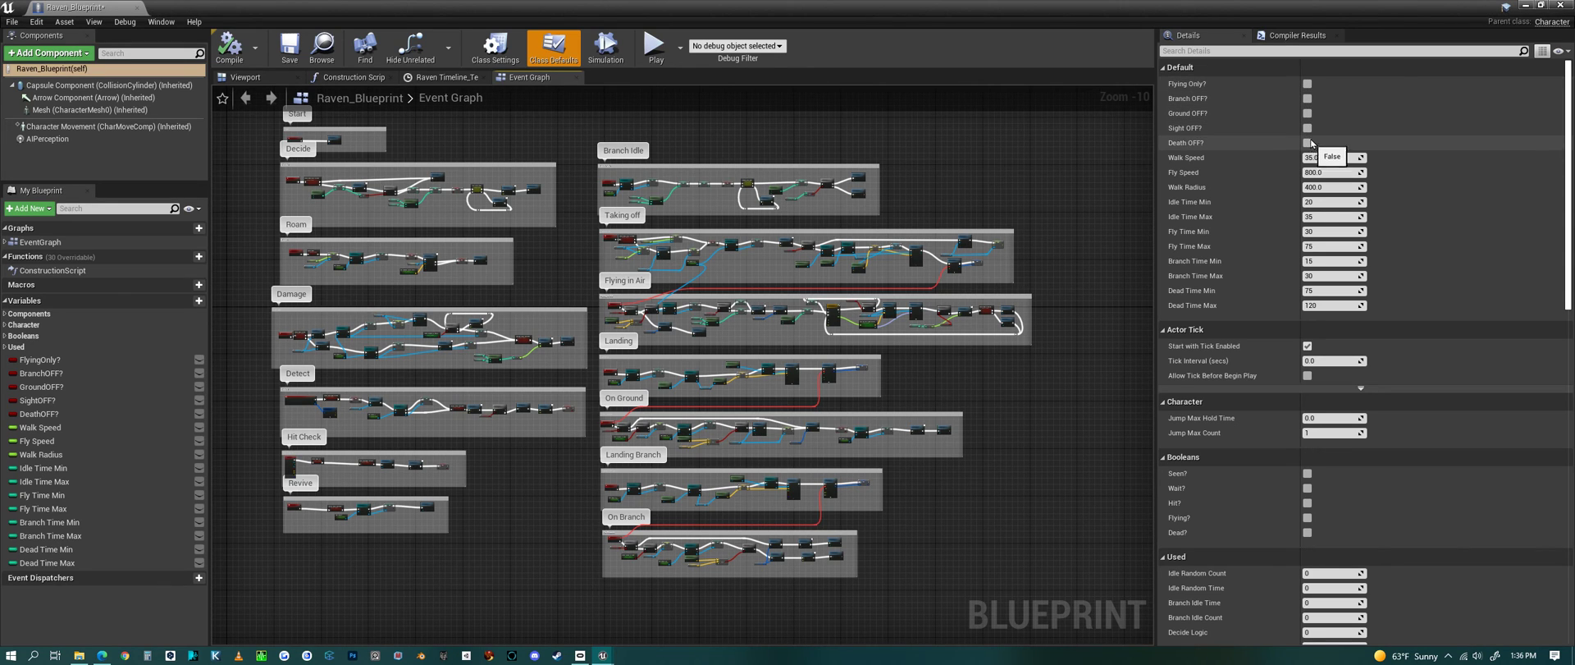
left_click(1308, 99)
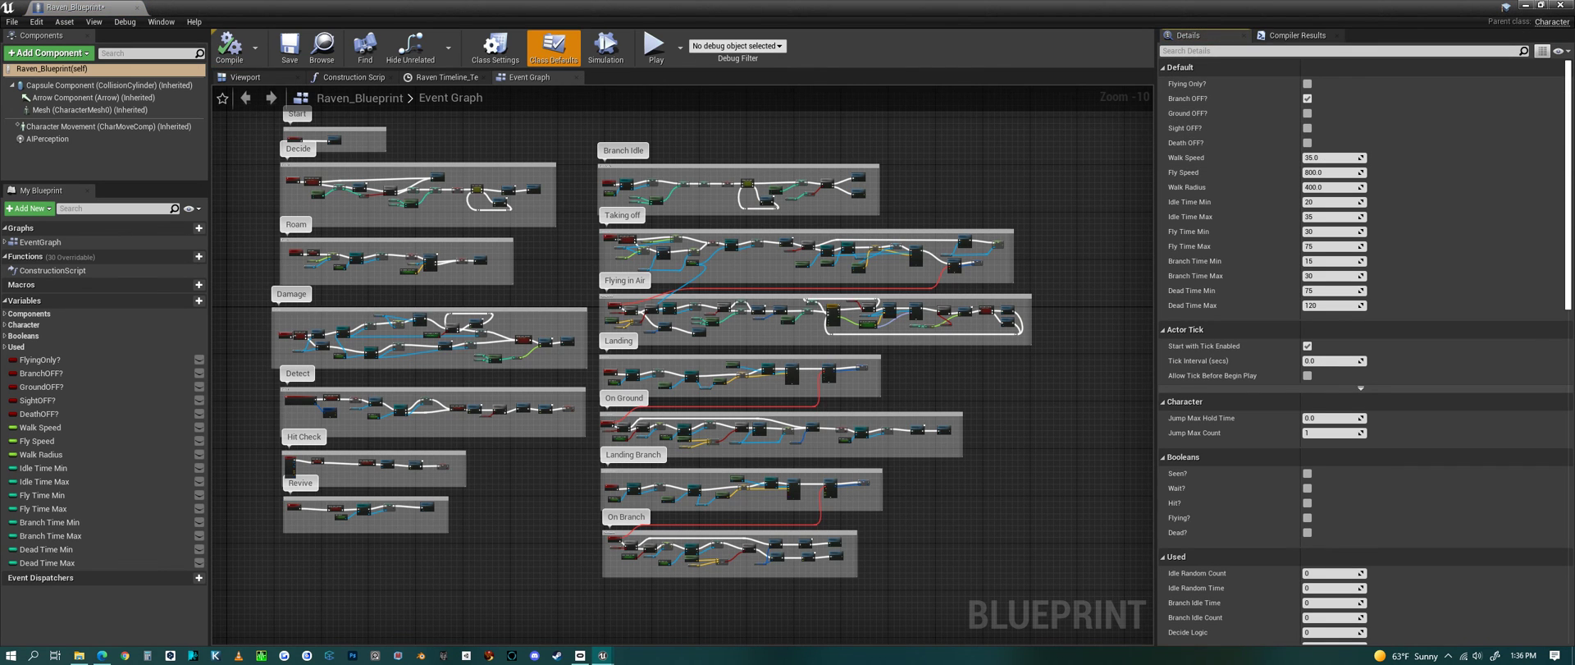
left_click(1562, 4)
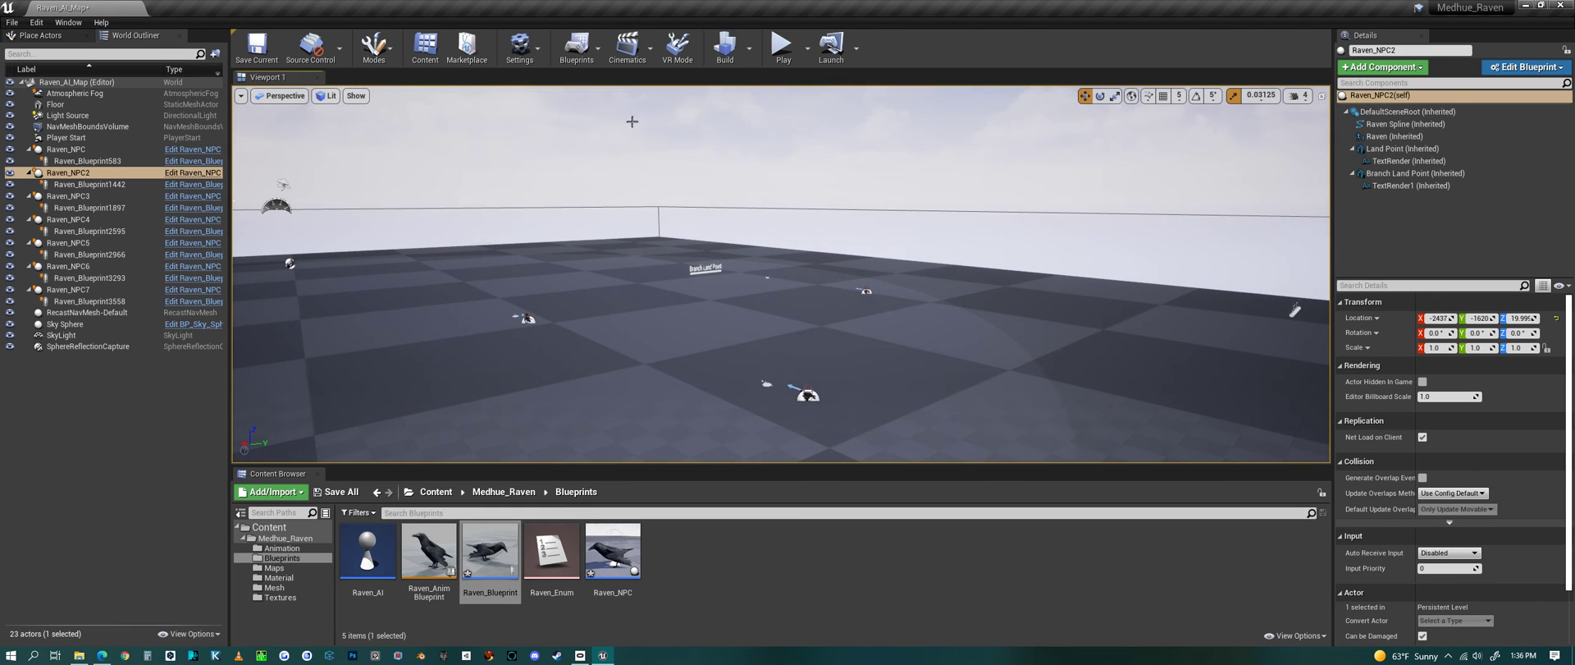
left_click(783, 47)
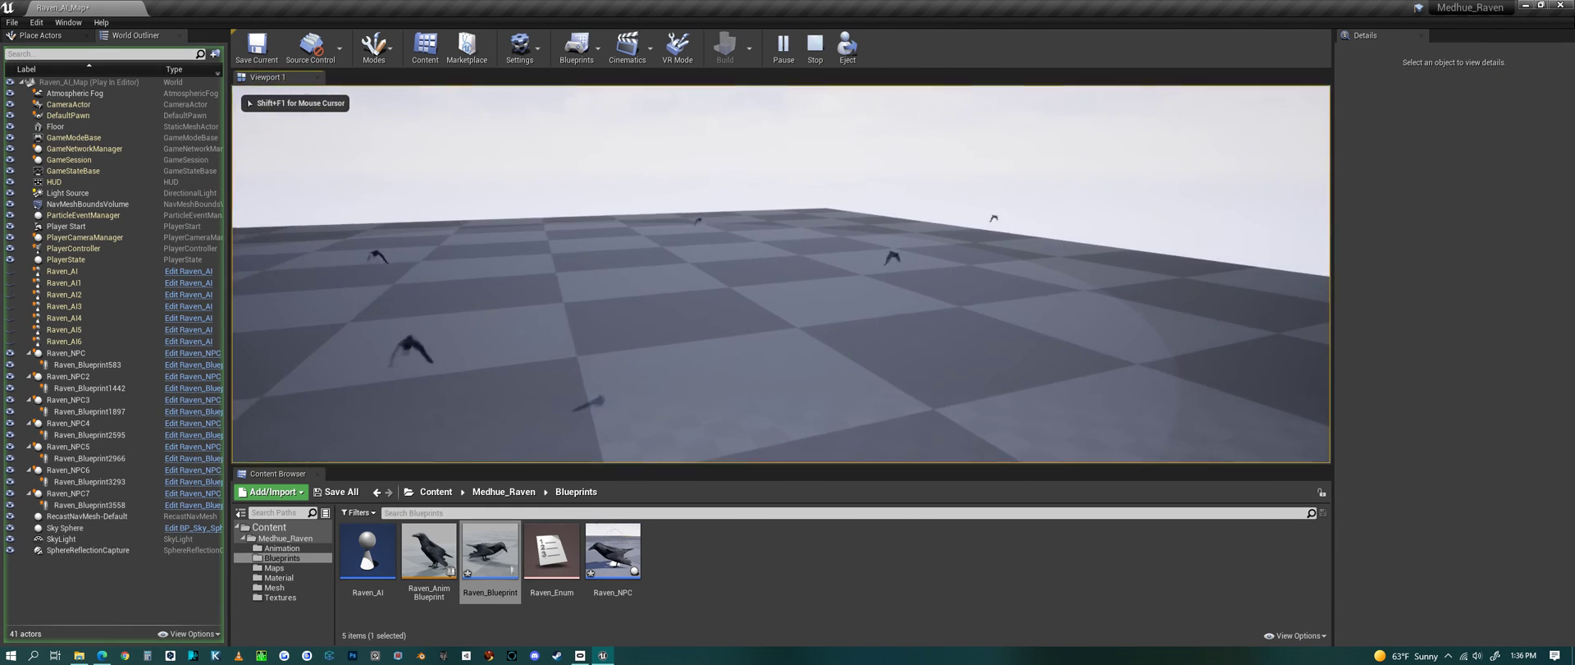